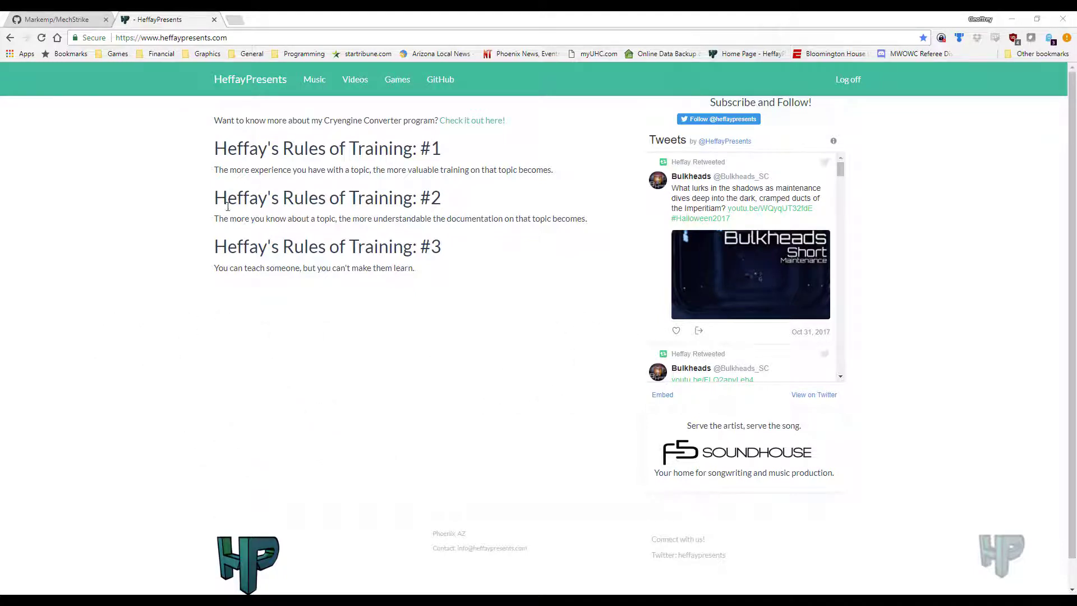
- Reload heffaypresents.com/GitHub to show the Asset-Importer, Cryengine-Converter and Mech-Importer project listing
key("F5")
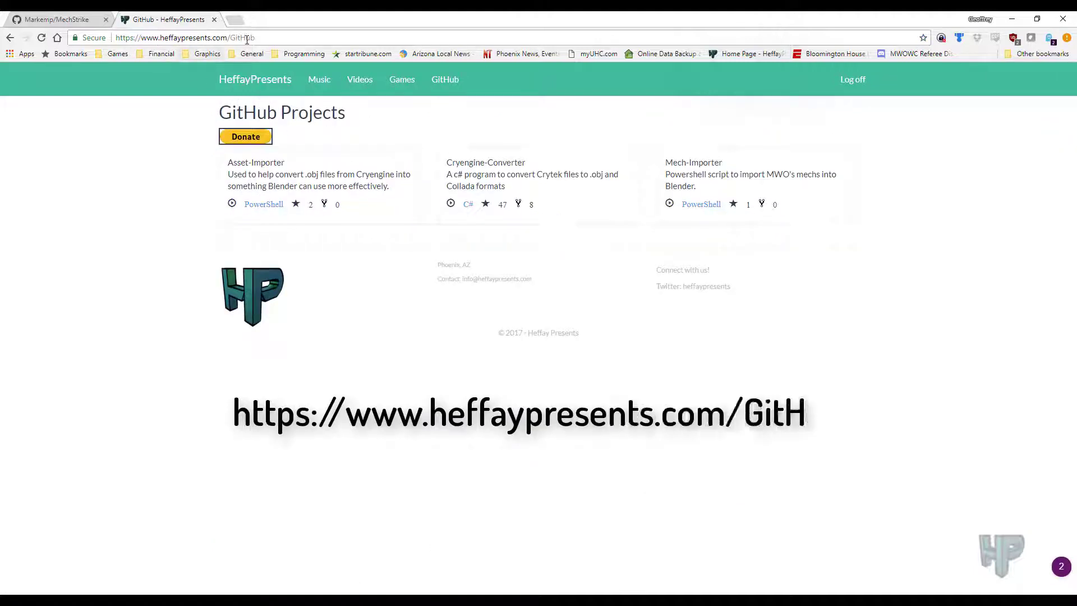
- Open the Cryengine-Converter project, read through its ReadMe, and download cgf-converter.exe
left_click(544, 183)
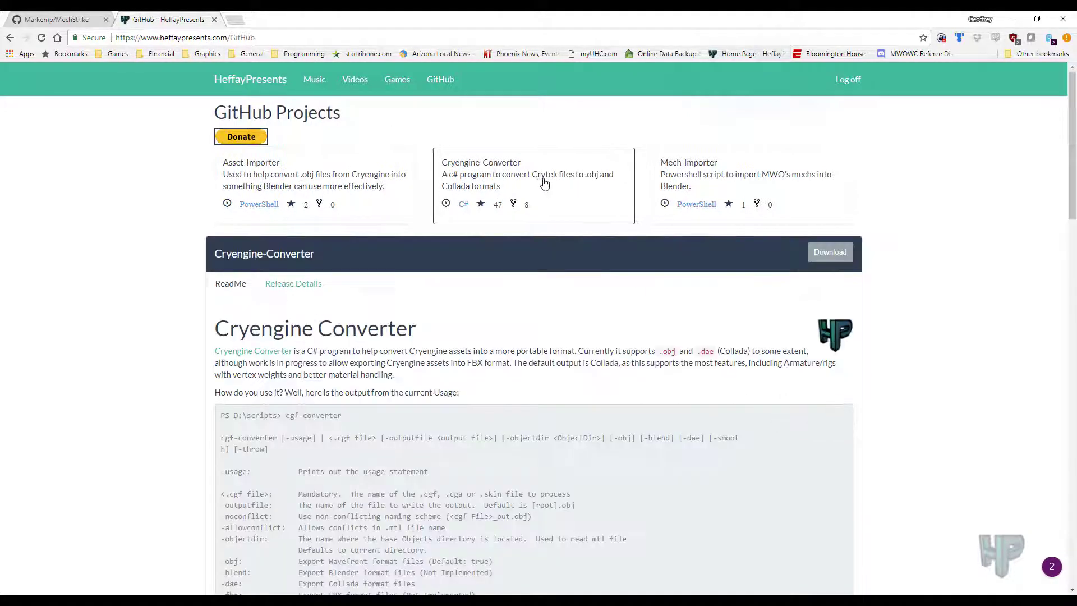
scroll(403, 381, "down", 1)
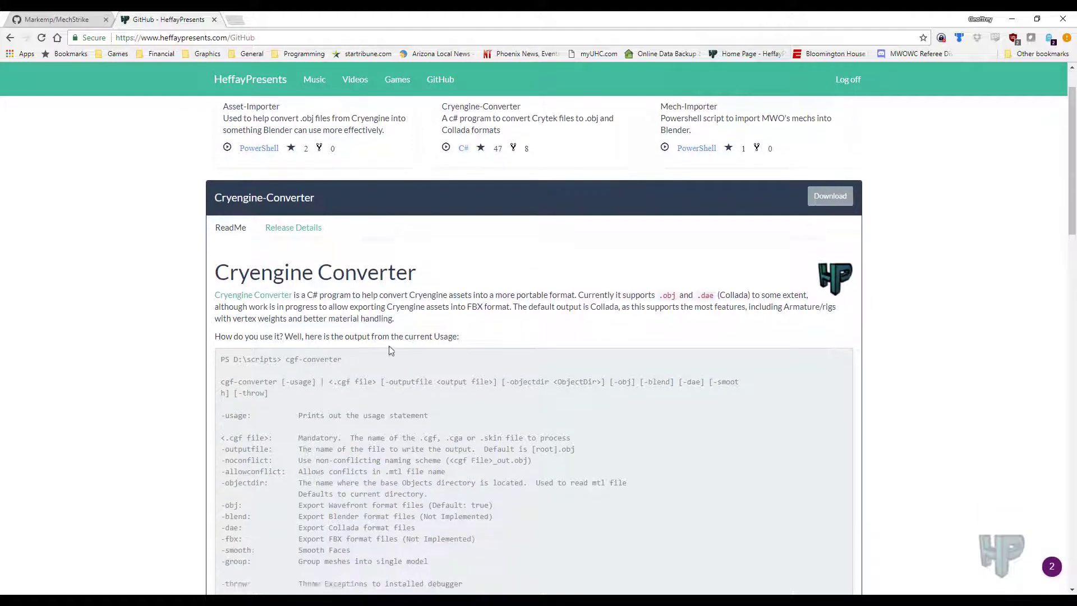
scroll(424, 309, "down", 5)
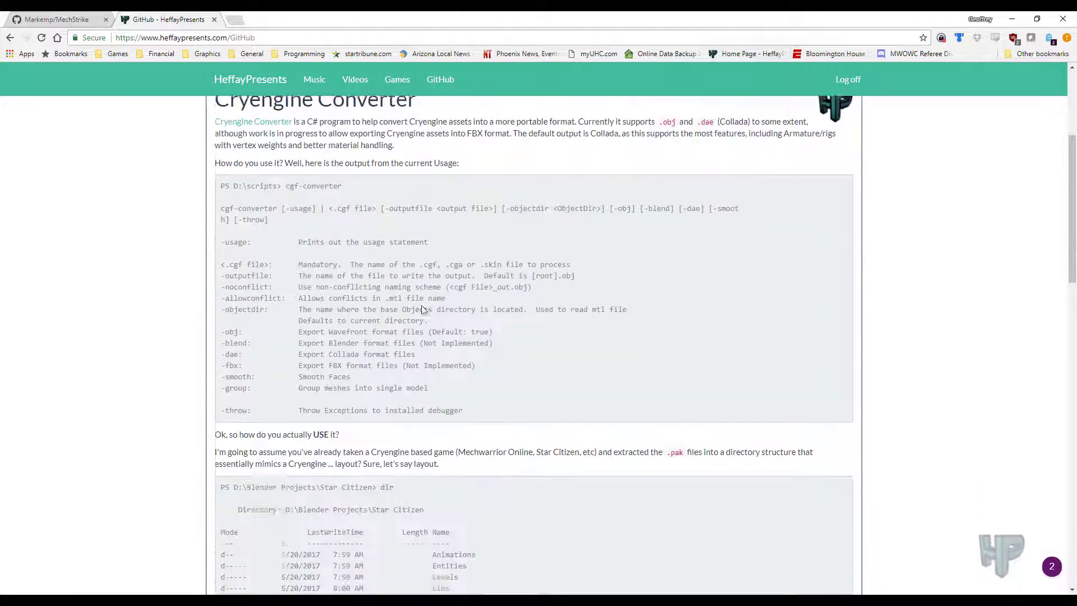
scroll(453, 456, "down", 8)
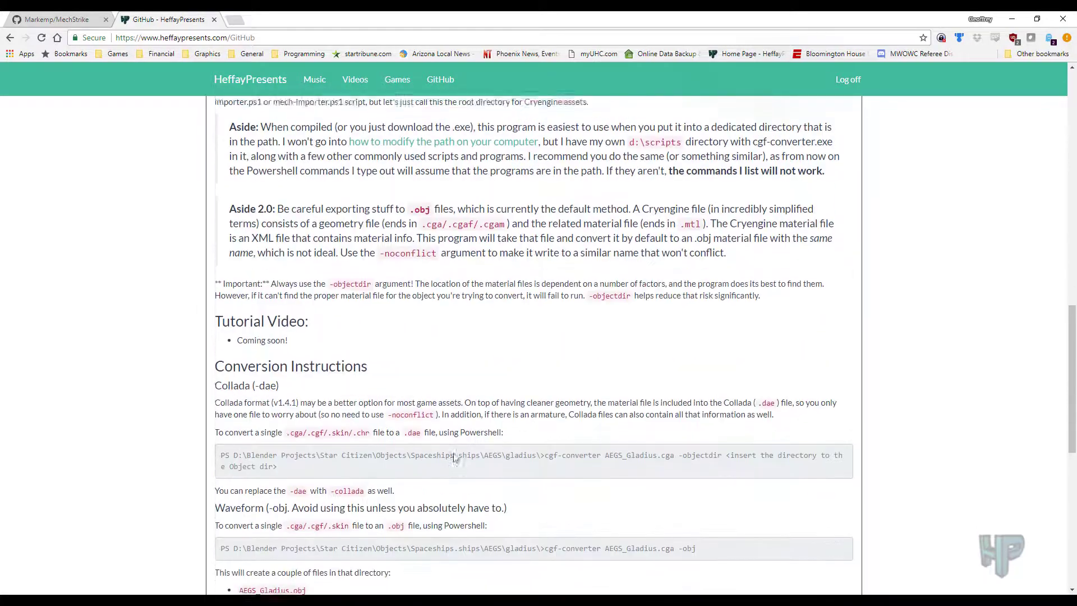
scroll(453, 455, "up", 15)
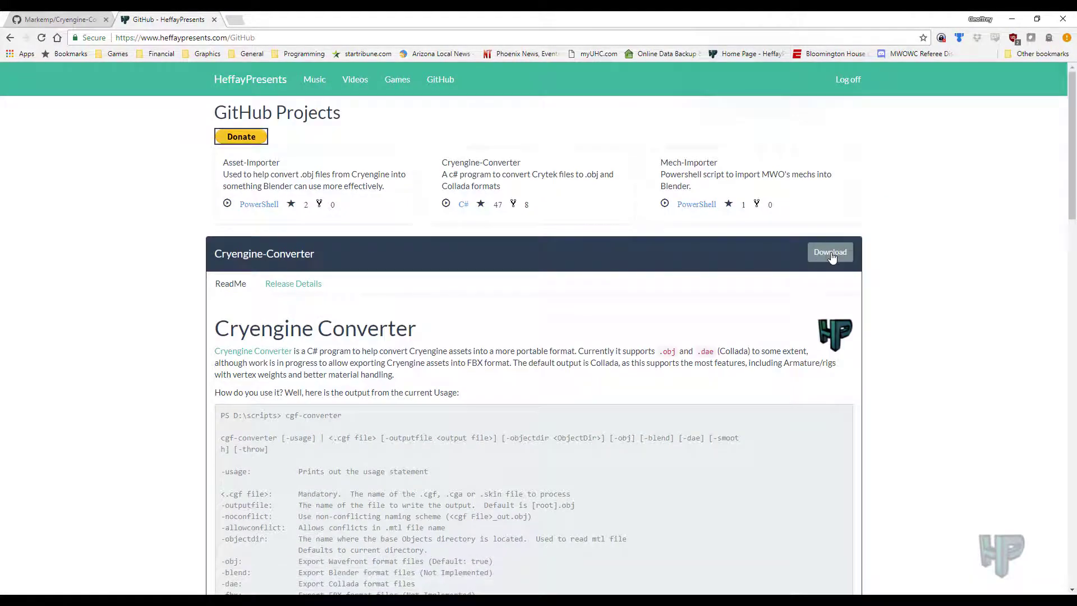
left_click(831, 254)
- Review the Cryengine-Converter repository's releases, then return to the HeffayPresents GitHub page
left_click(51, 22)
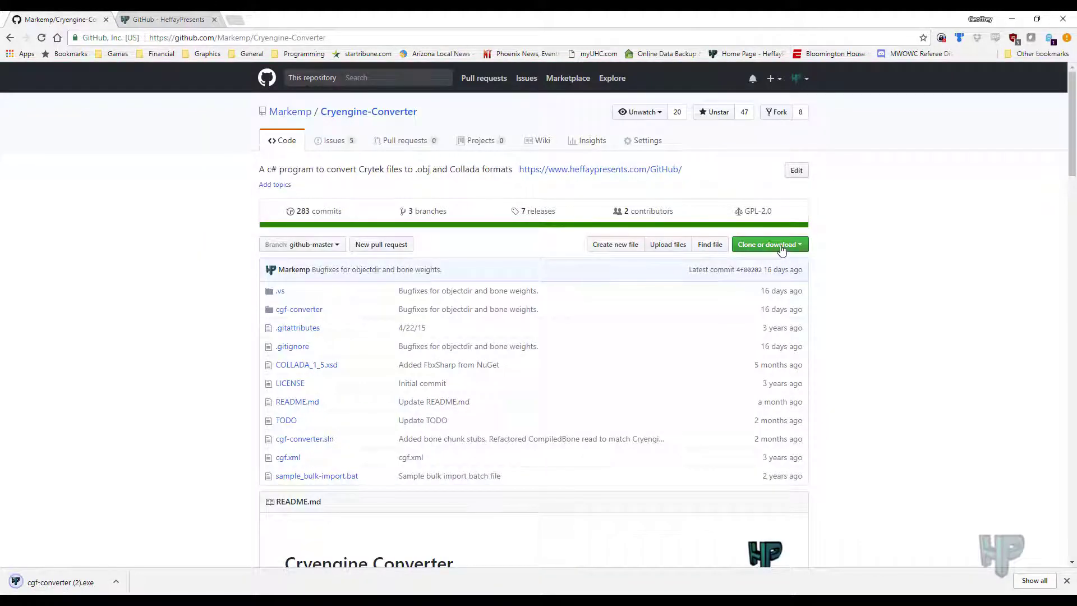
left_click(531, 213)
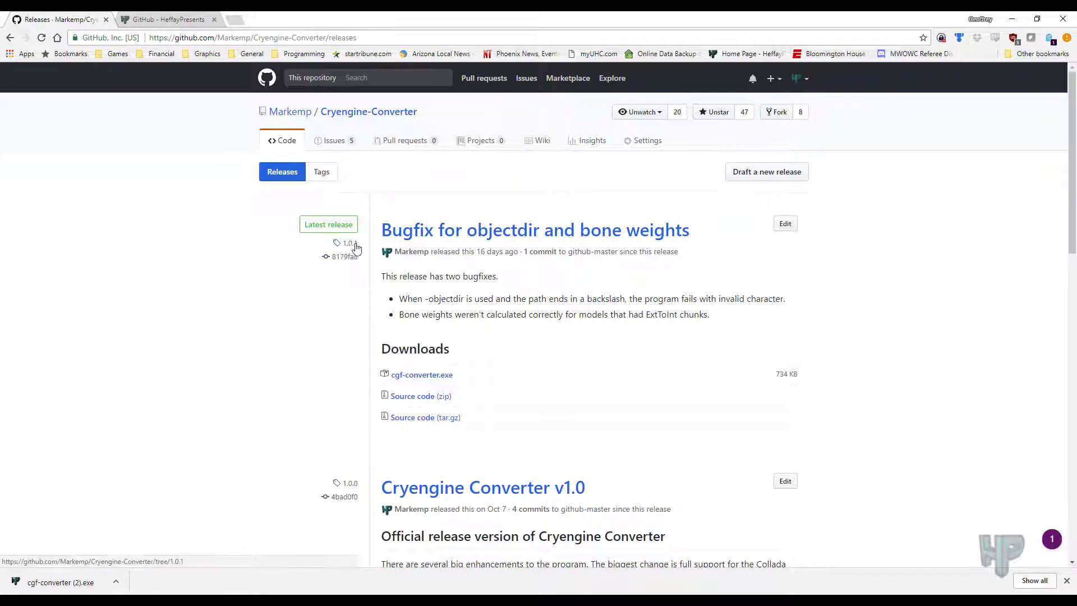
left_click(168, 19)
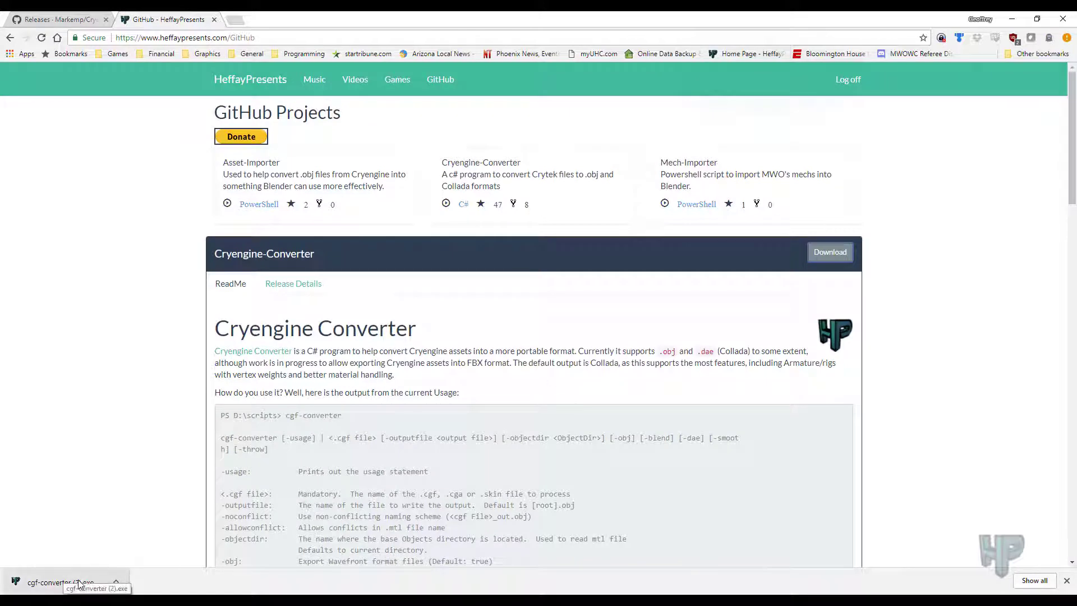
- Show the downloaded cgf-converter.exe in D:\scripts and look over mech-importer.ps1 and asset-importer.ps1
left_click(118, 584)
left_click(147, 546)
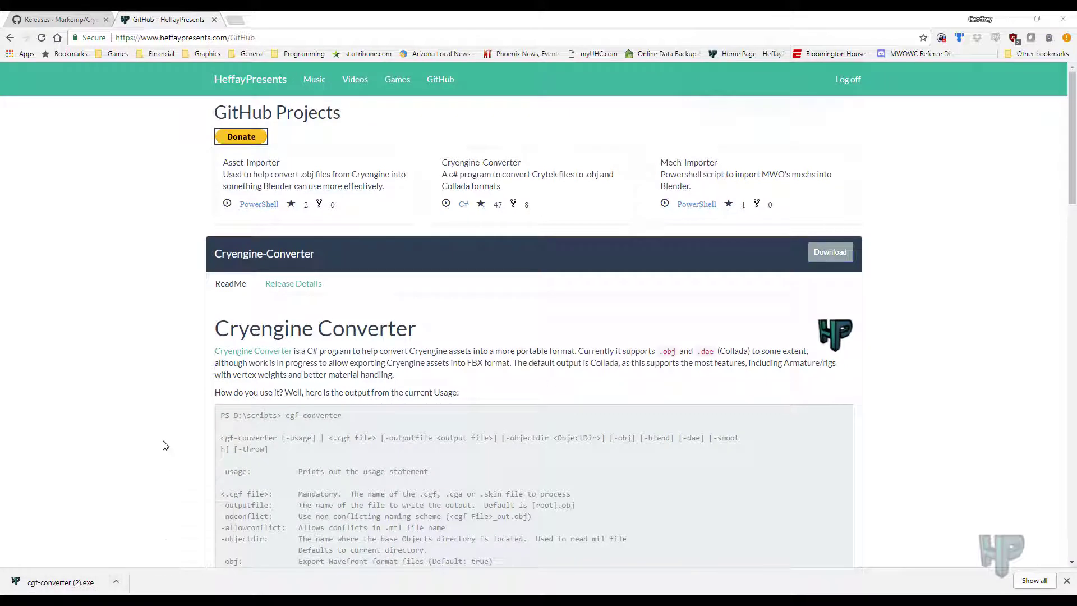
mouse_move(124, 600)
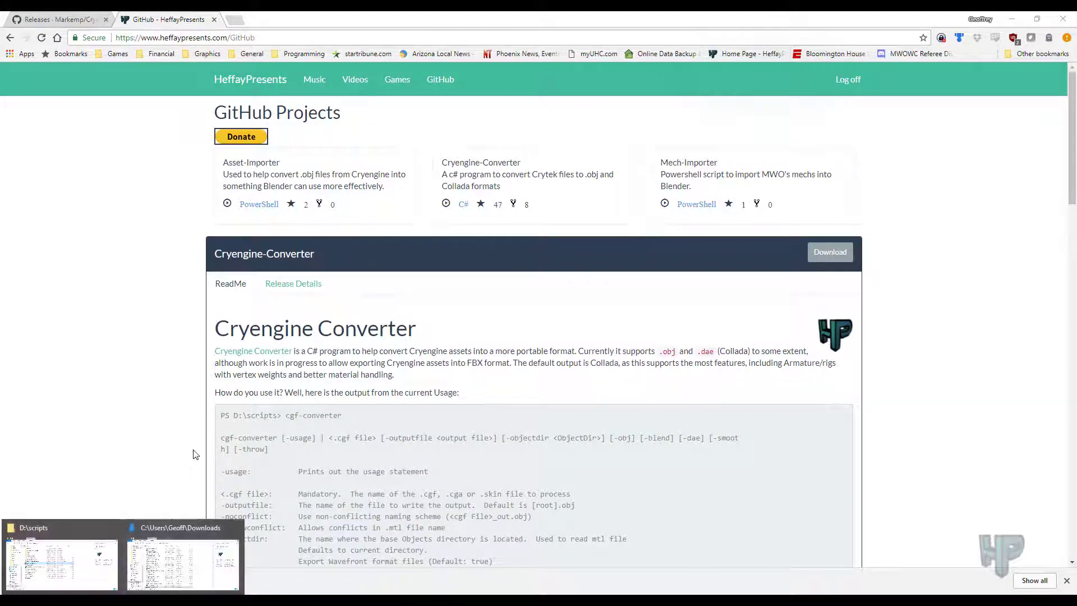
left_click(58, 572)
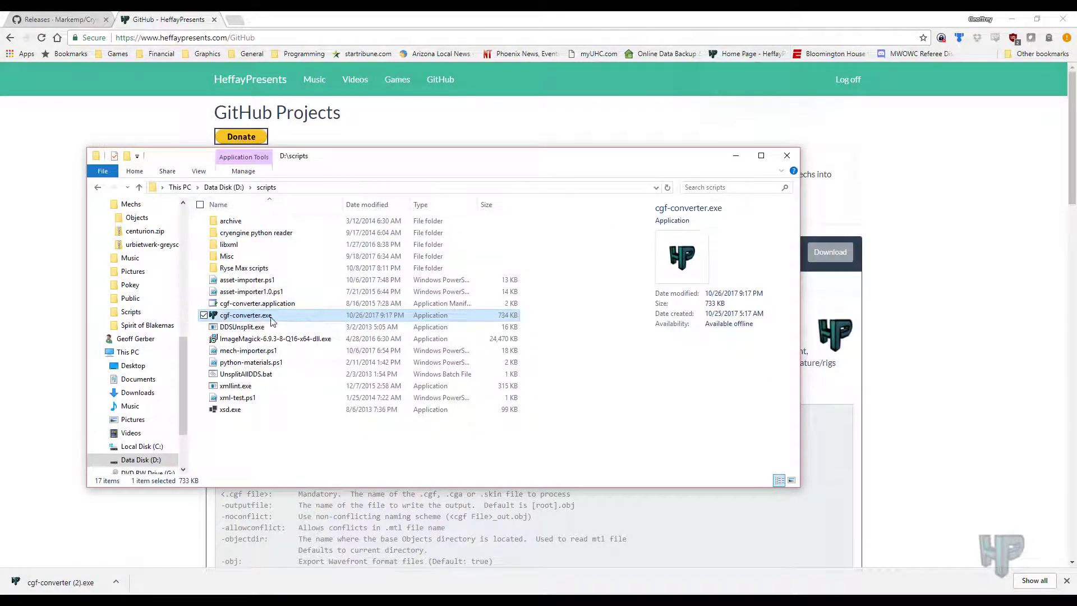
left_click(305, 187)
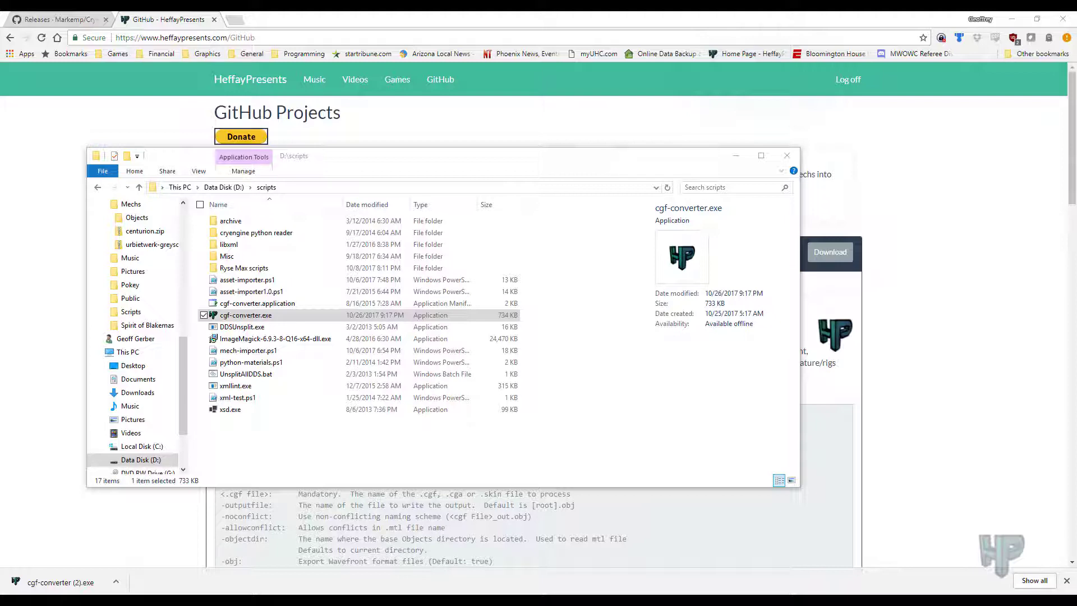
left_click(248, 351)
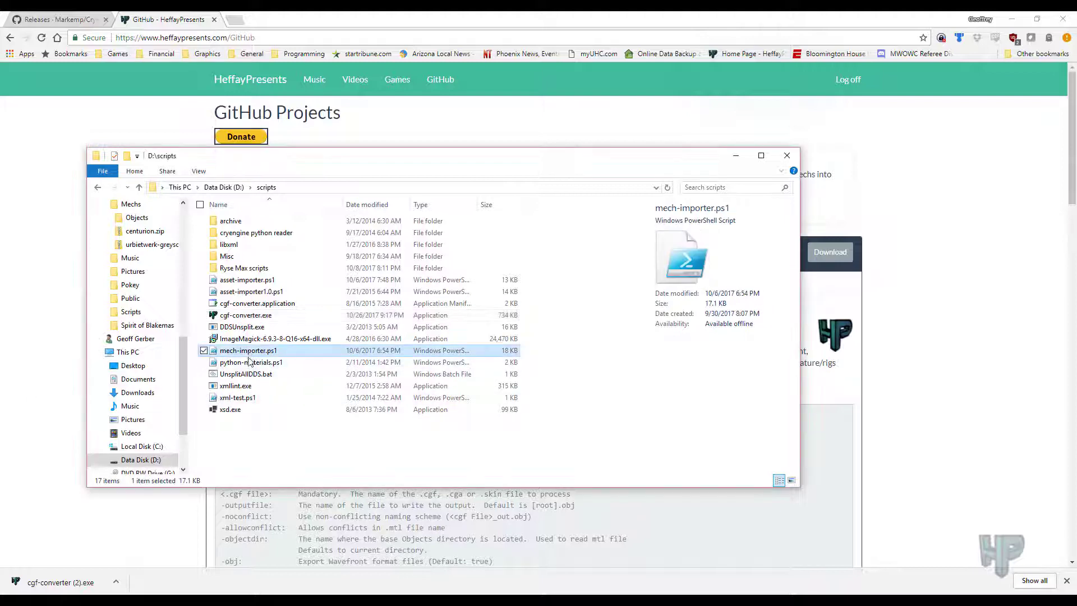
left_click(244, 279)
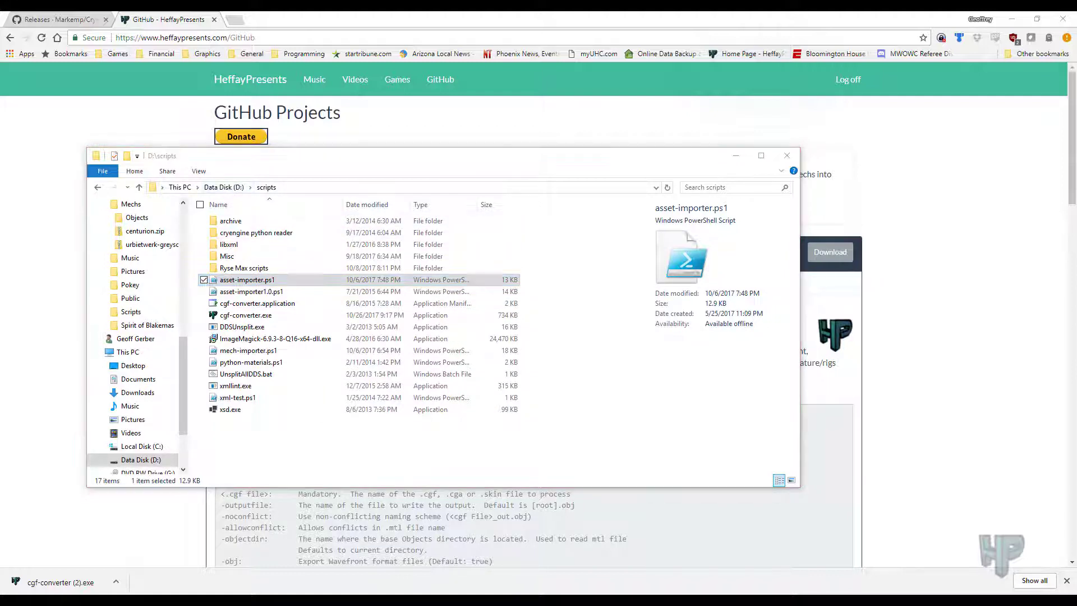
- Launch Windows PowerShell from search, then reposition and enlarge its window
left_click(50, 584)
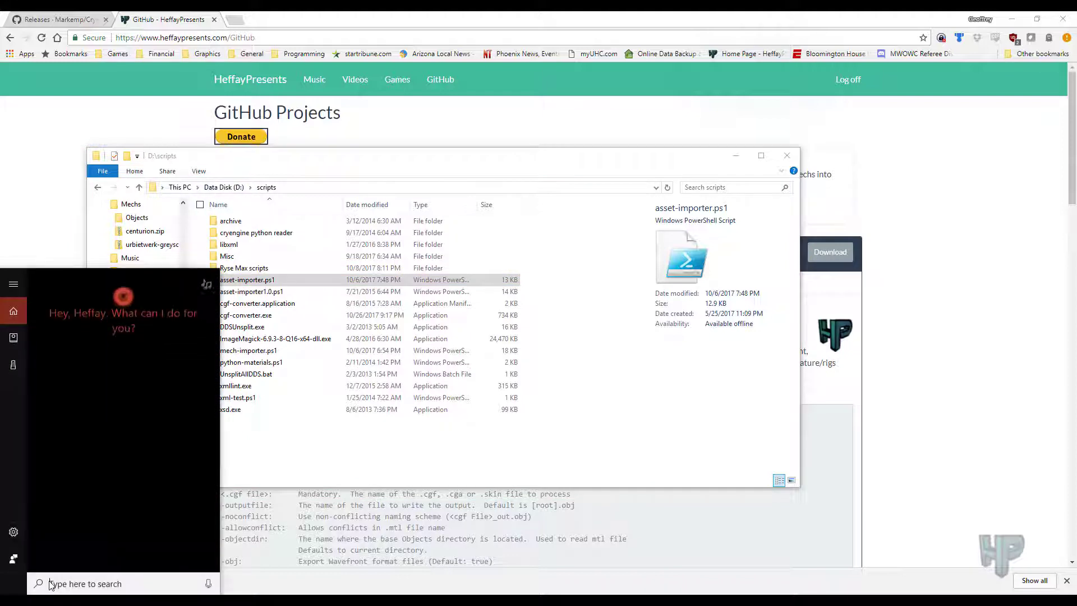
type("po")
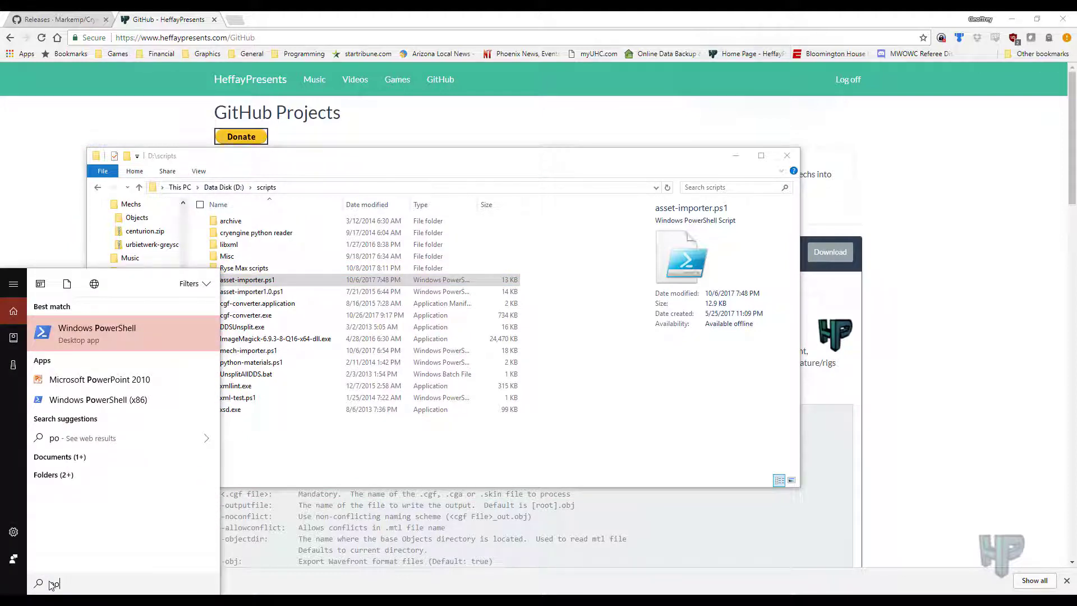
type("w")
key("Escape")
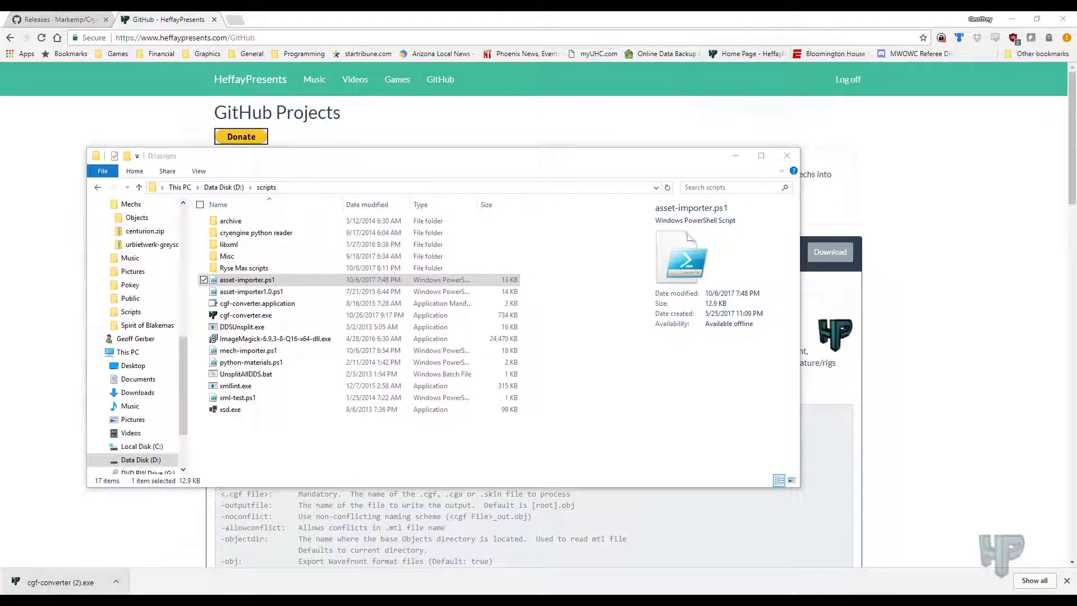
left_click_drag(690, 119, 523, 106)
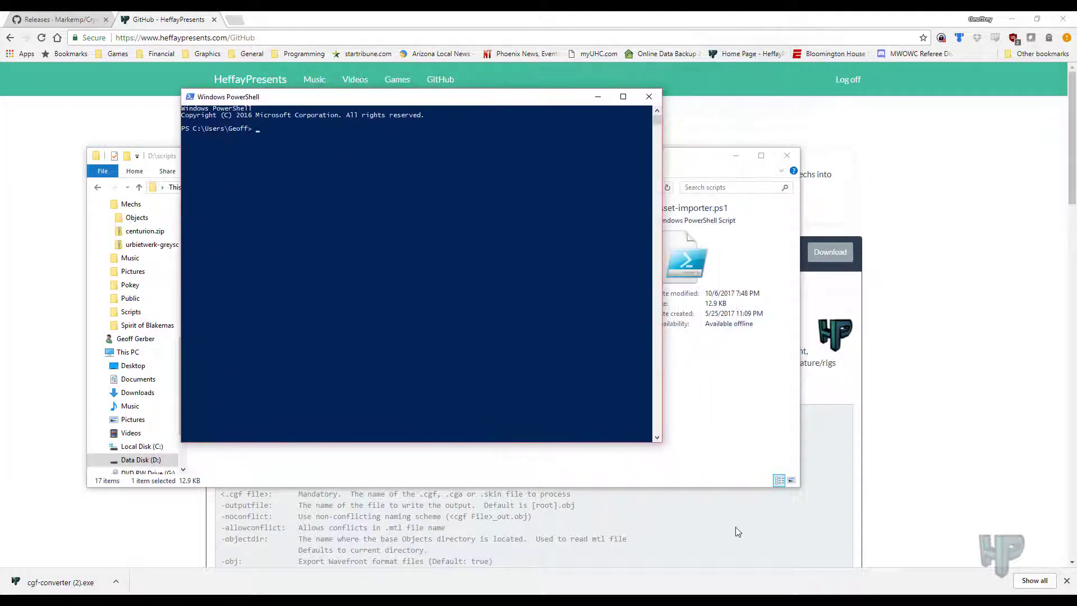
left_click_drag(662, 442, 784, 504)
- Switch the console to drive D and create a depot folder there
left_click(269, 187)
type("d:")
key("Return")
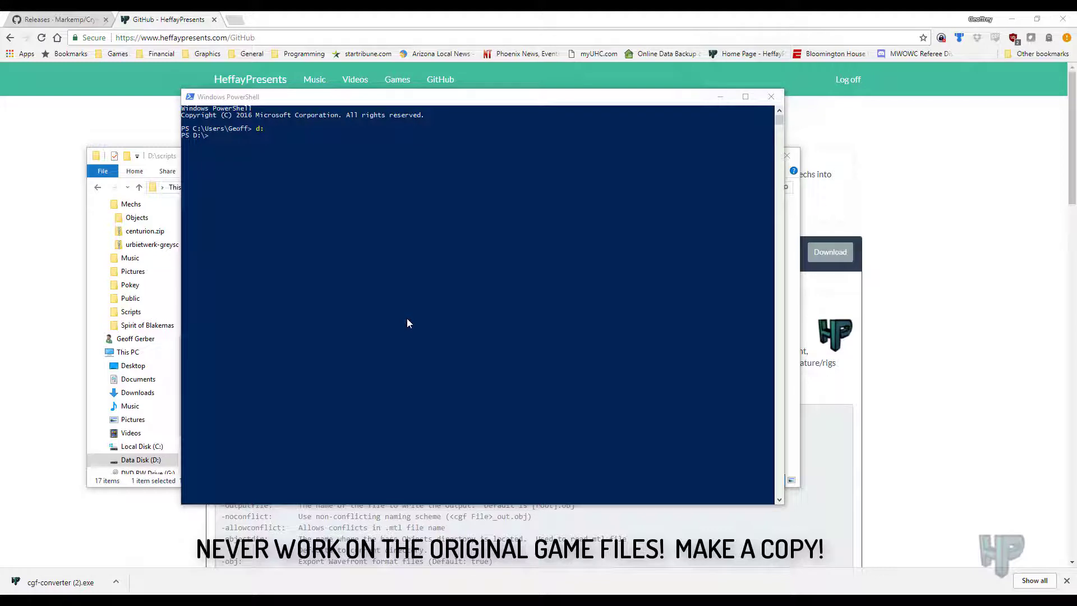
left_click(363, 256)
type("mkdir")
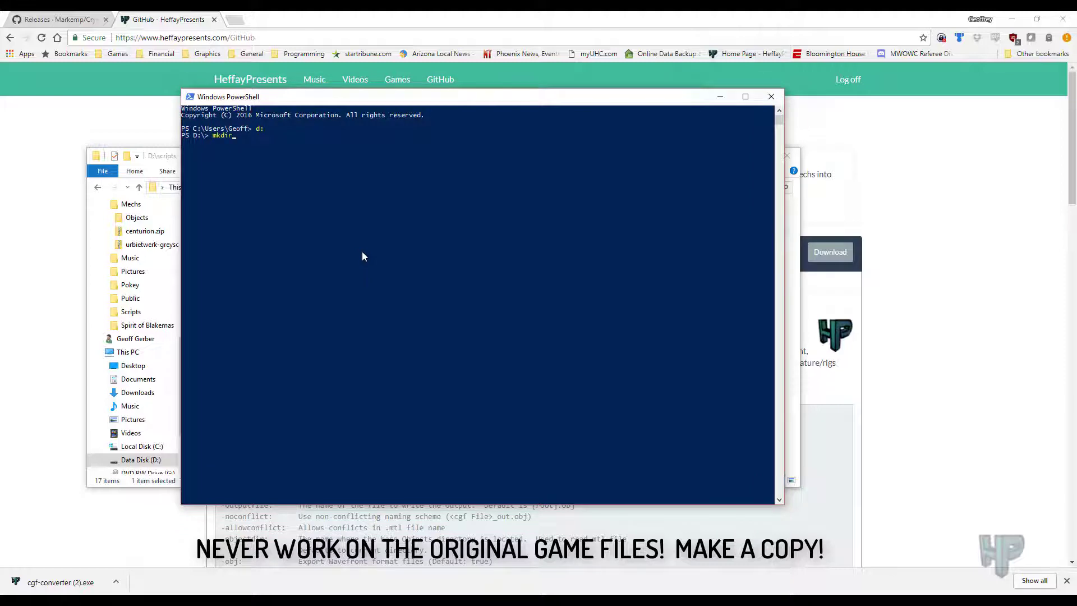
type(" depot")
key("Return")
- Inside depot, create MWO and SC folders, then change into mwo
type("cd cd")
key("BackSpace")
key("BackSpace")
type("depot")
key("Return")
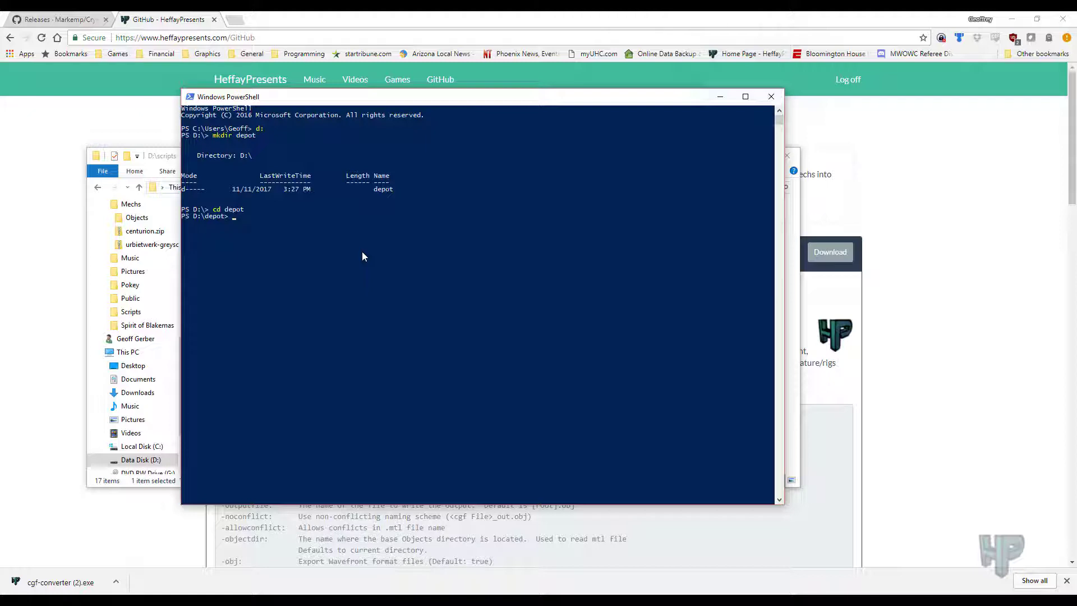
type("mkdir MWO")
key("Return")
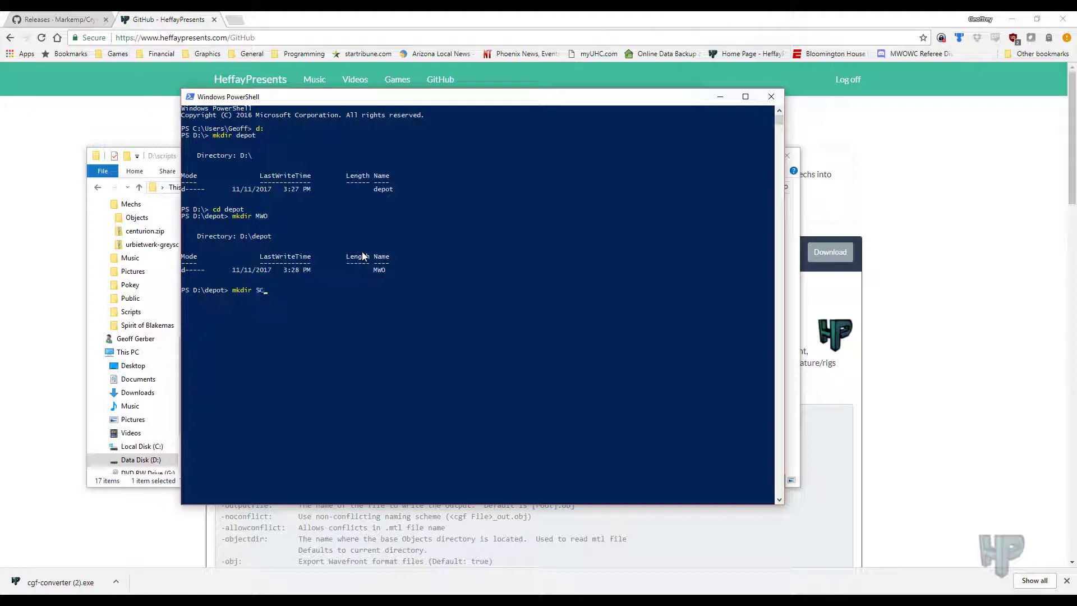
key("Return")
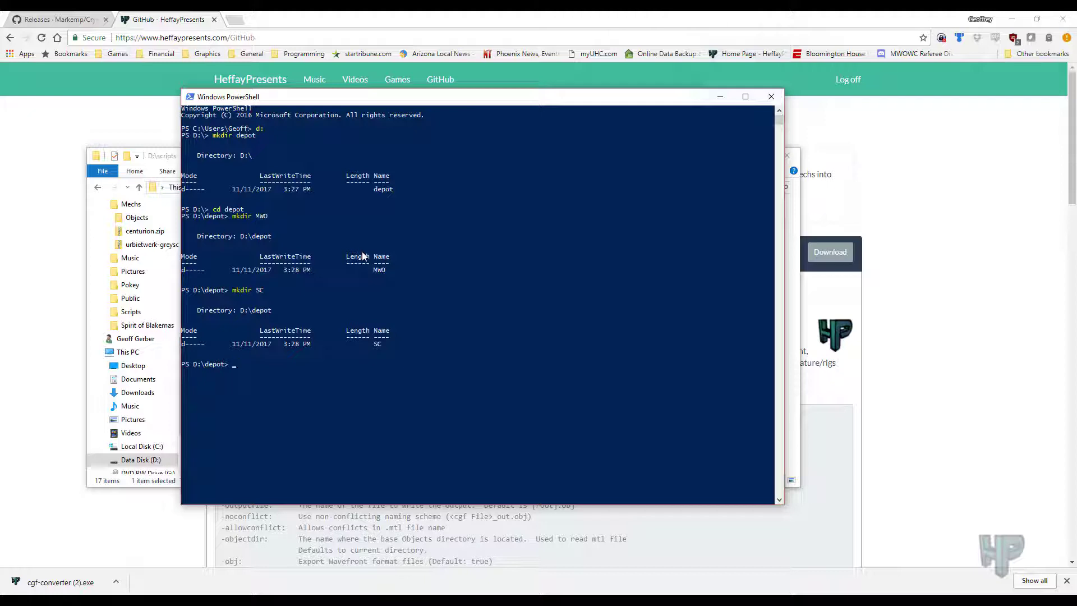
type("cd mwo")
key("Return")
- Open the Omicron Game folder and peek into its mechs folder of mech archives
left_click(173, 162)
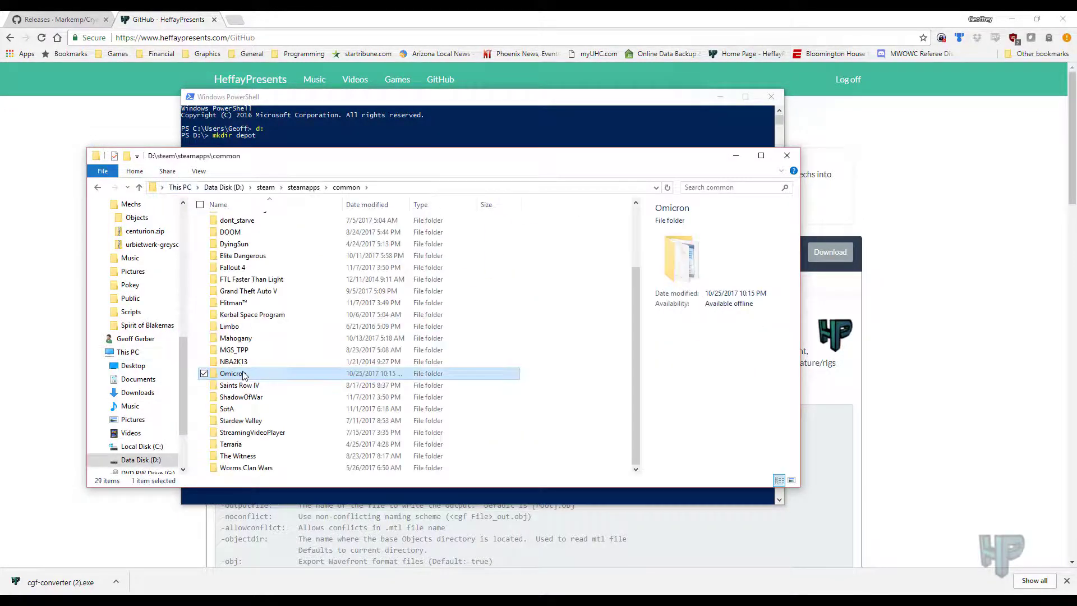
double_click(240, 373)
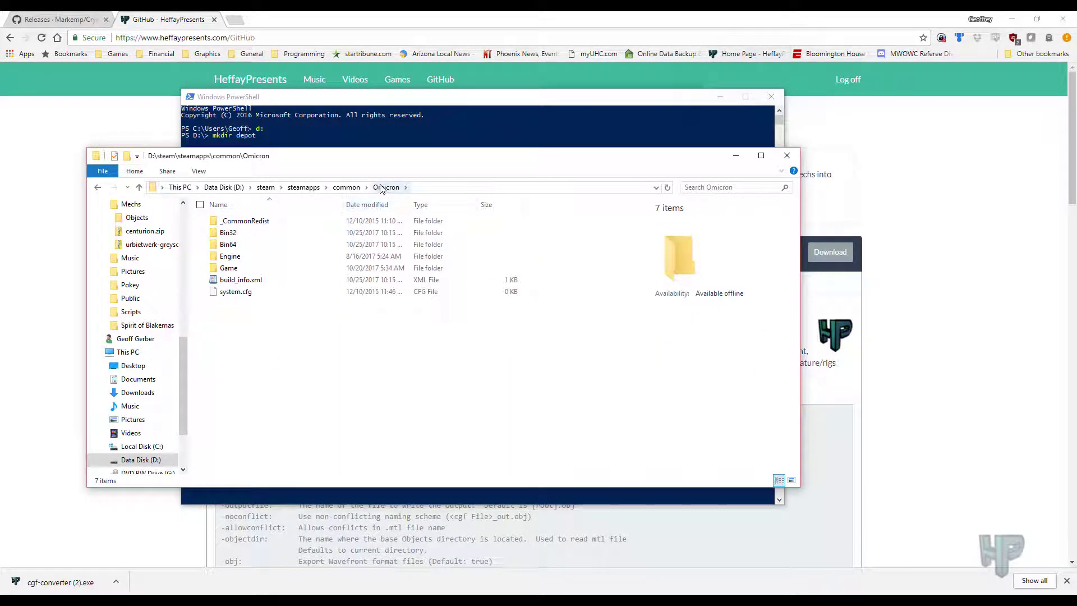
double_click(241, 268)
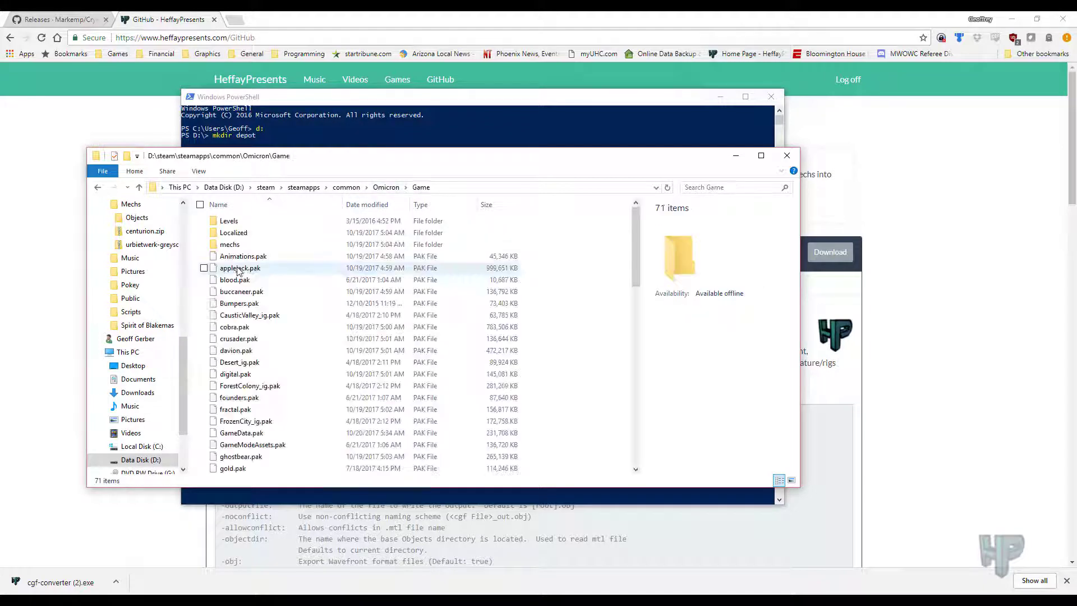
left_click(247, 257)
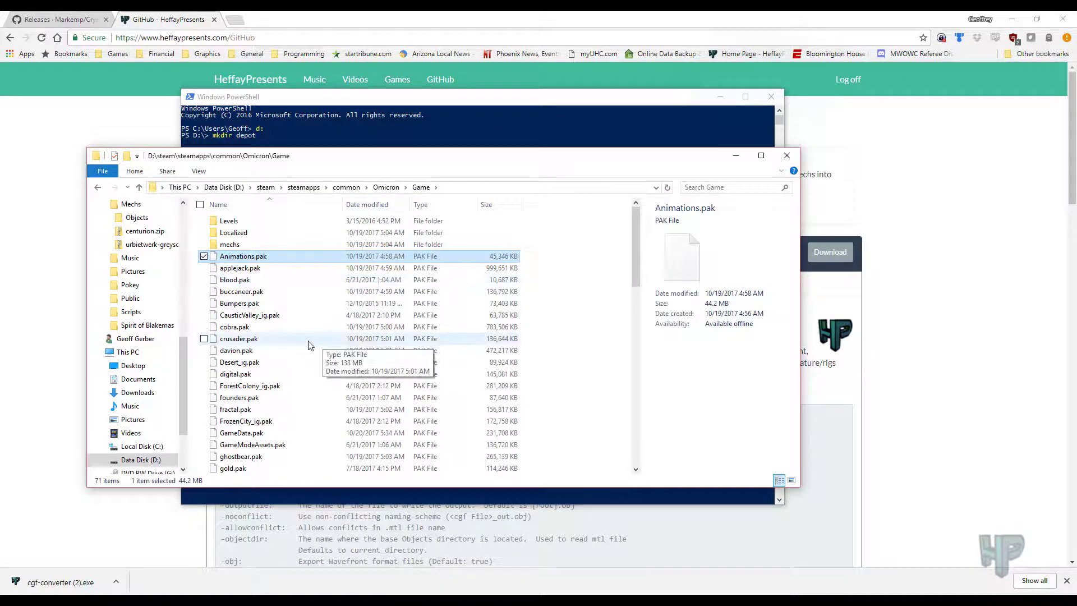
left_click(235, 245)
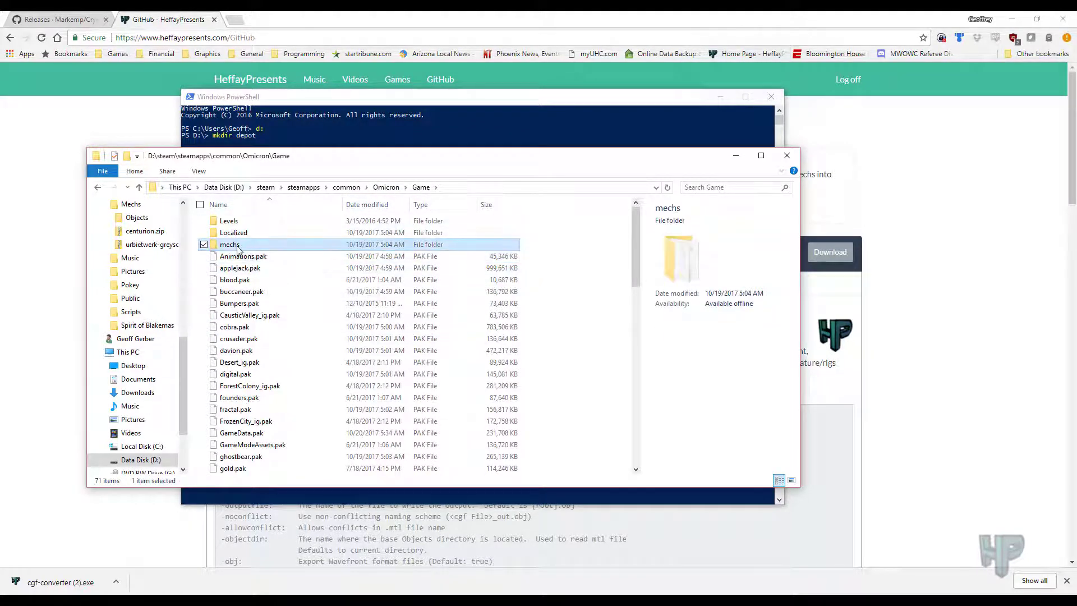
double_click(238, 246)
left_click(238, 245)
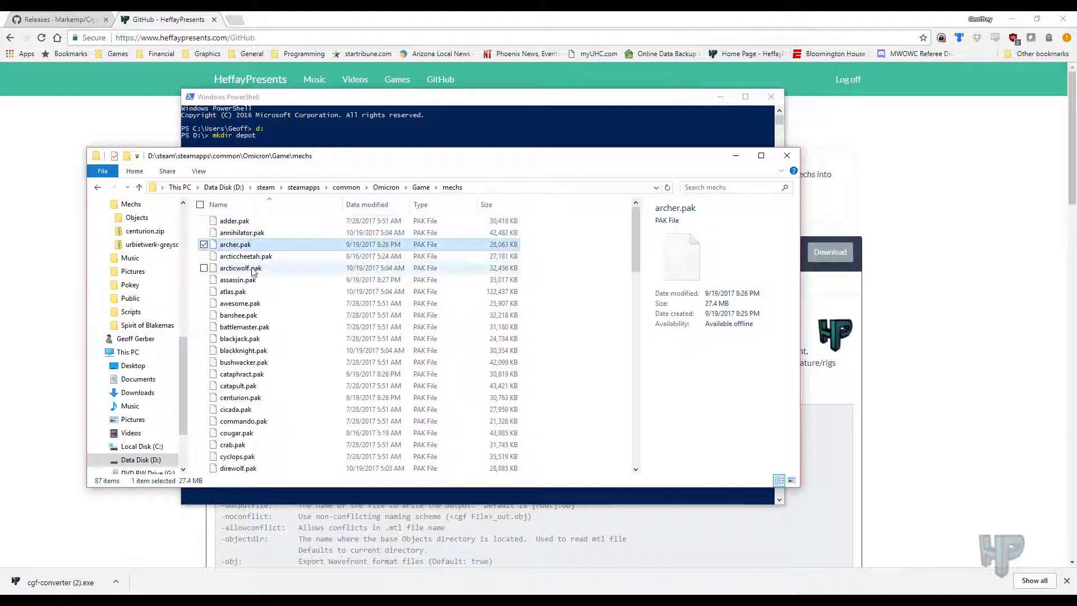
- Back in Game, select the mechs folder through woodland.pak, 69 items in all
left_click(420, 188)
scroll(252, 393, "down", 16)
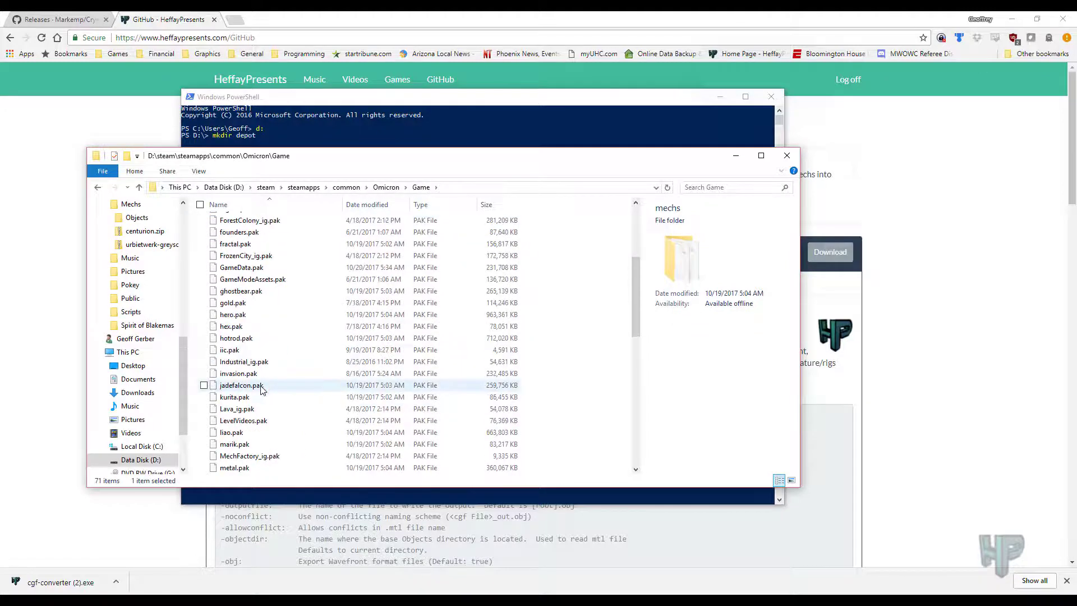
left_click(241, 467, "shift")
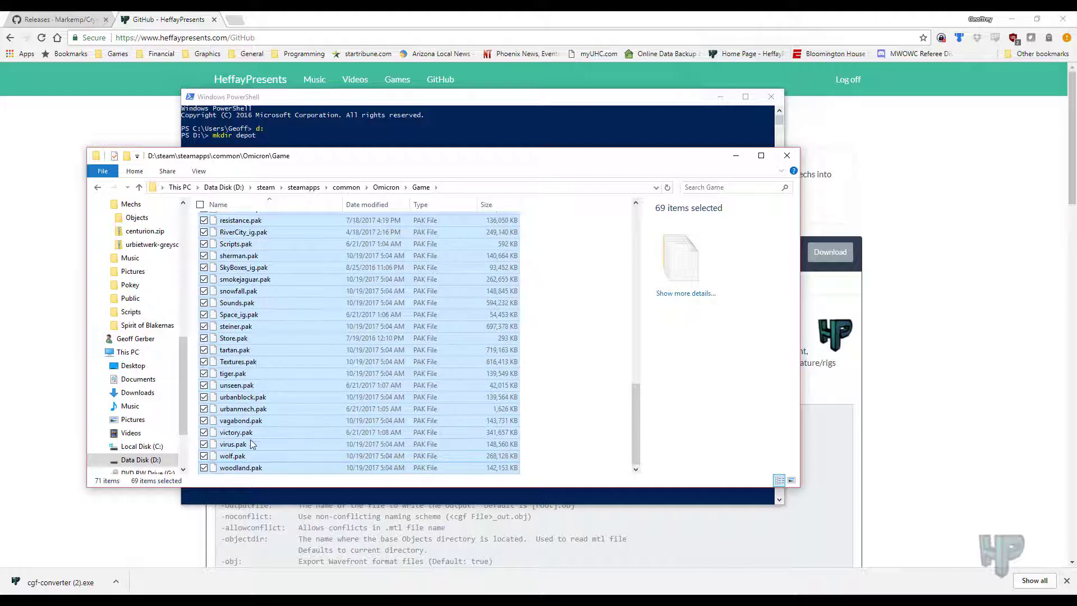
scroll(251, 444, "up", 5)
scroll(250, 337, "up", 5)
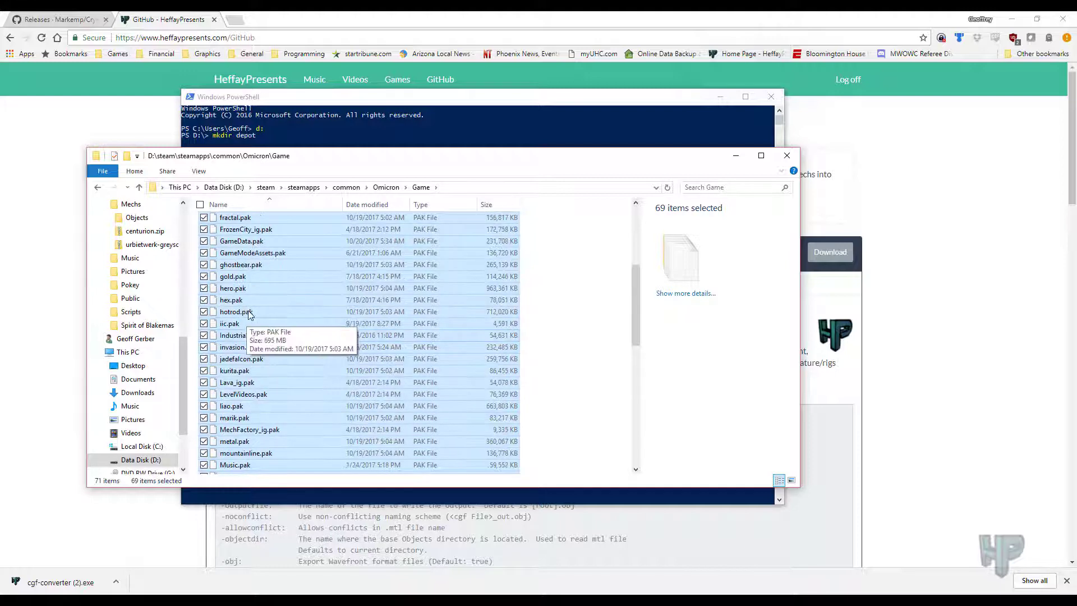
scroll(263, 281, "up", 6)
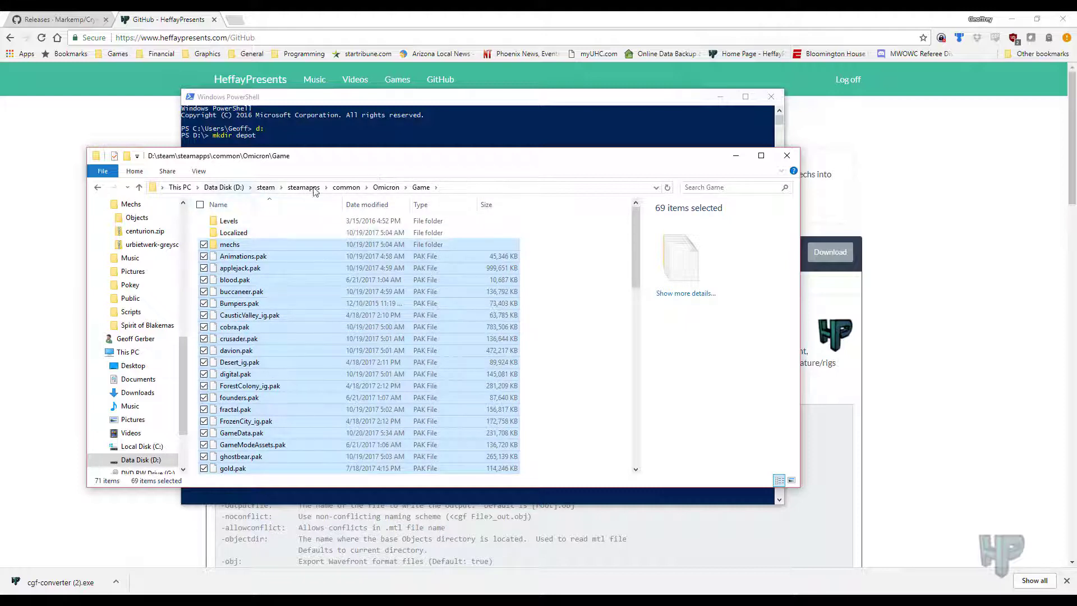
- Paste the selected game files into D:\depot\MWO
left_click(474, 186)
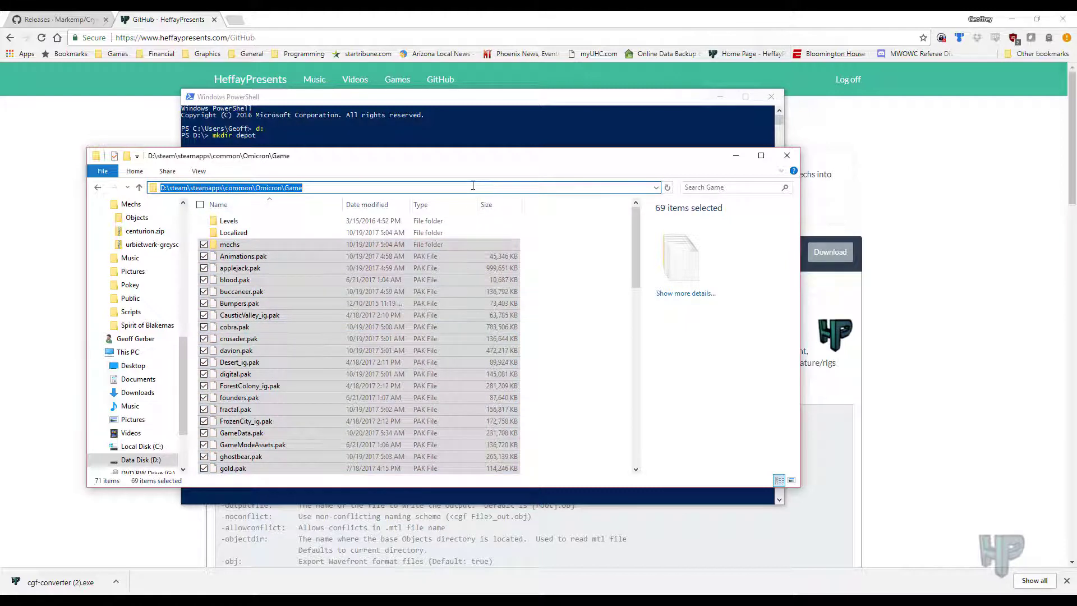
type("d:\\depot\\")
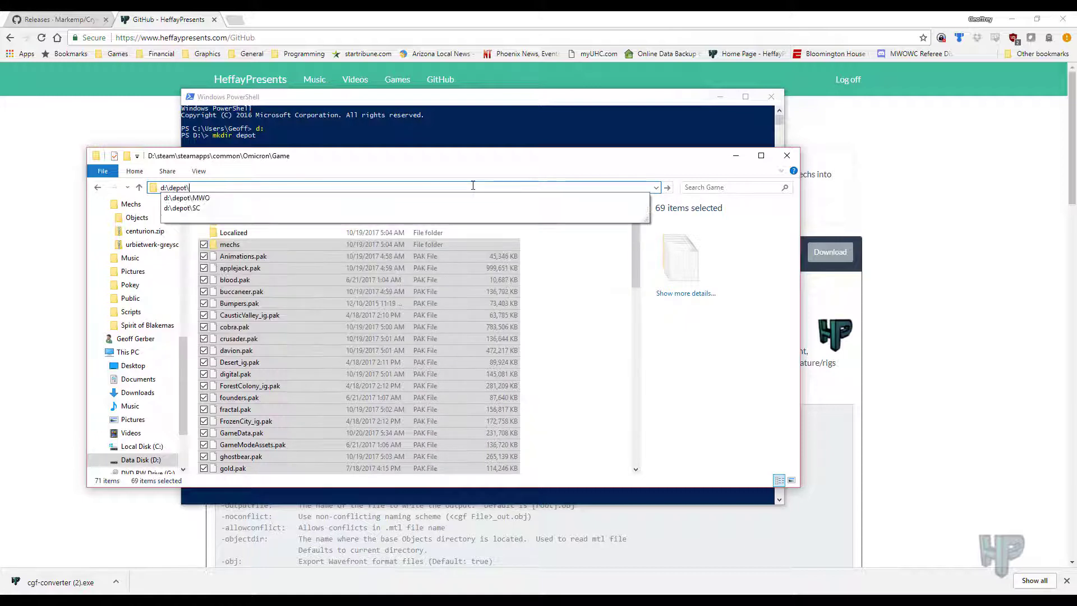
type("MWO")
key("Return")
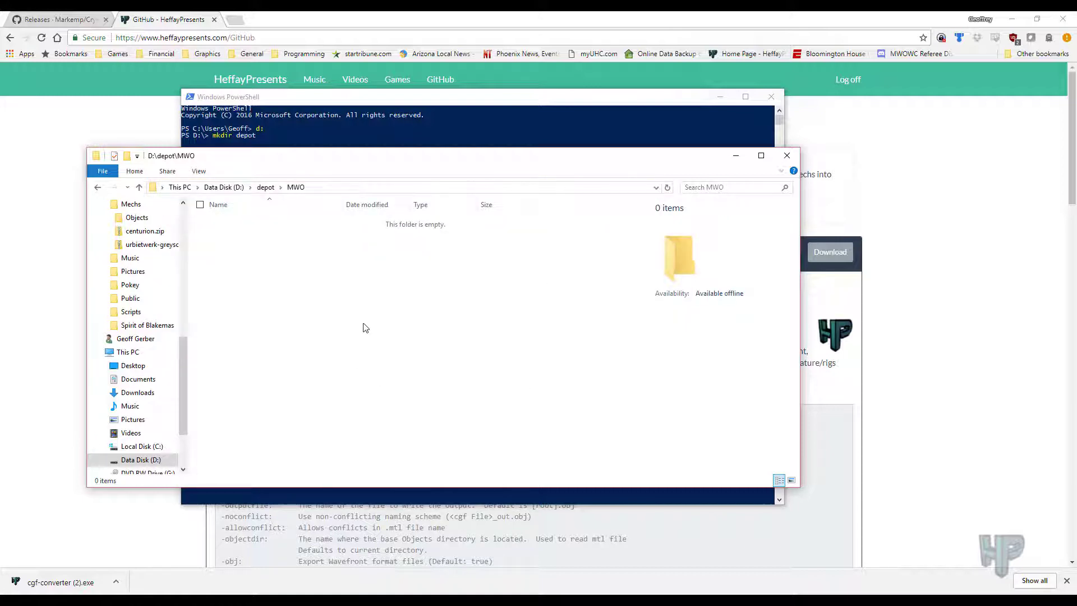
key("ctrl+v")
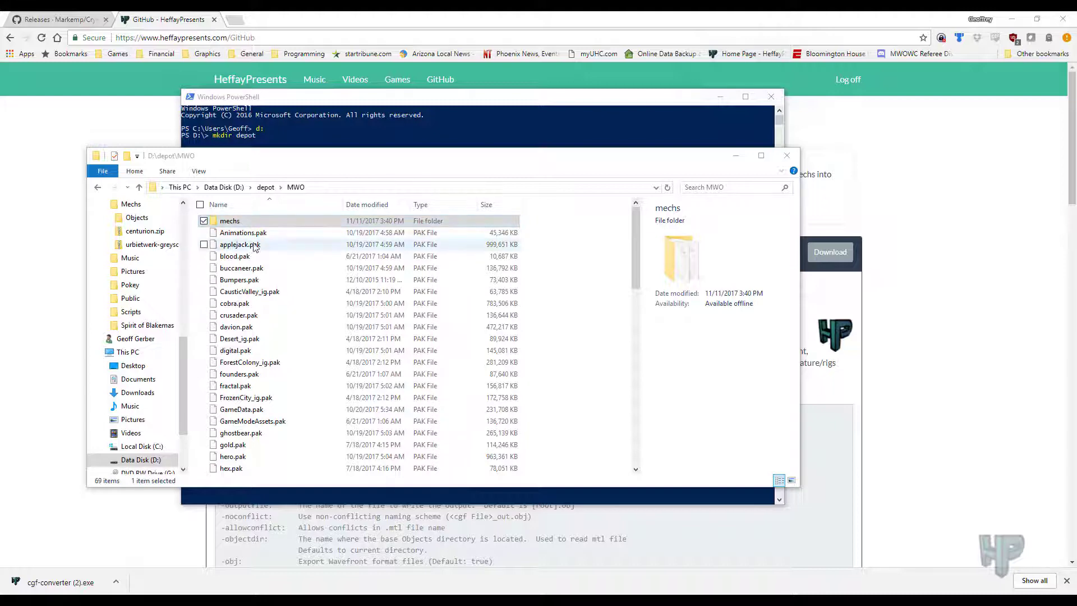
- Browse the copied mechs folder, then return to MWO and select Animations.pak and applejack.pak
double_click(266, 223)
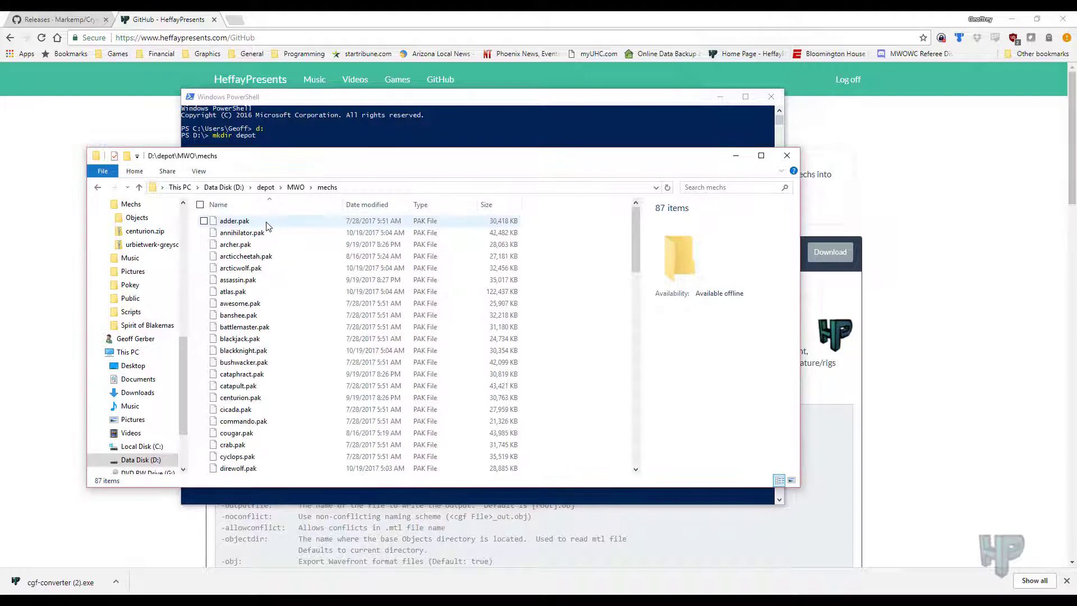
scroll(265, 223, "down", 6)
scroll(270, 427, "down", 8)
scroll(269, 427, "up", 8)
left_click(296, 188)
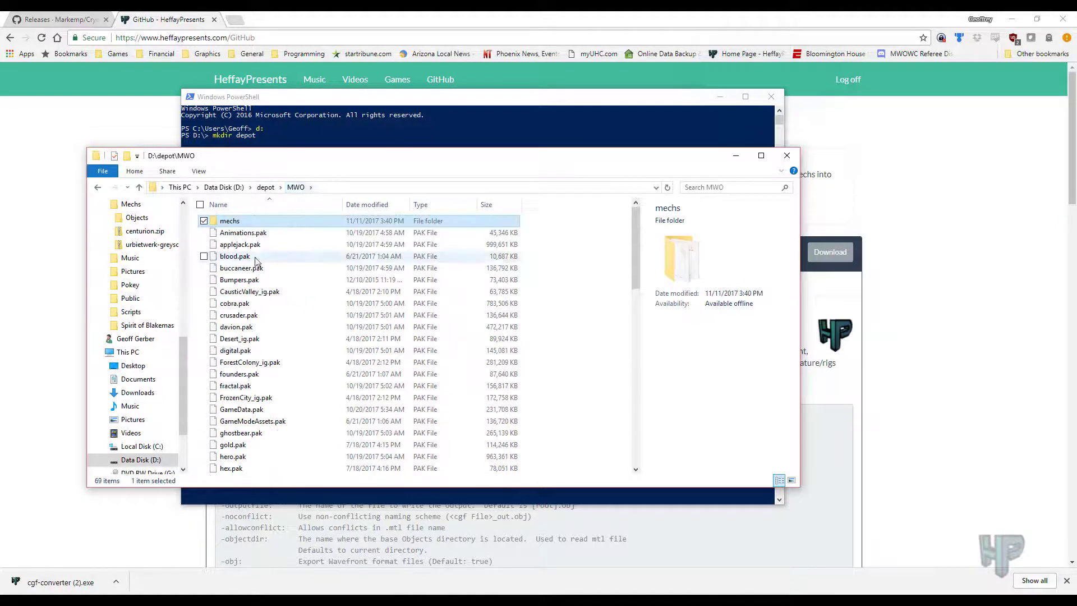
left_click(247, 236)
right_click(247, 236)
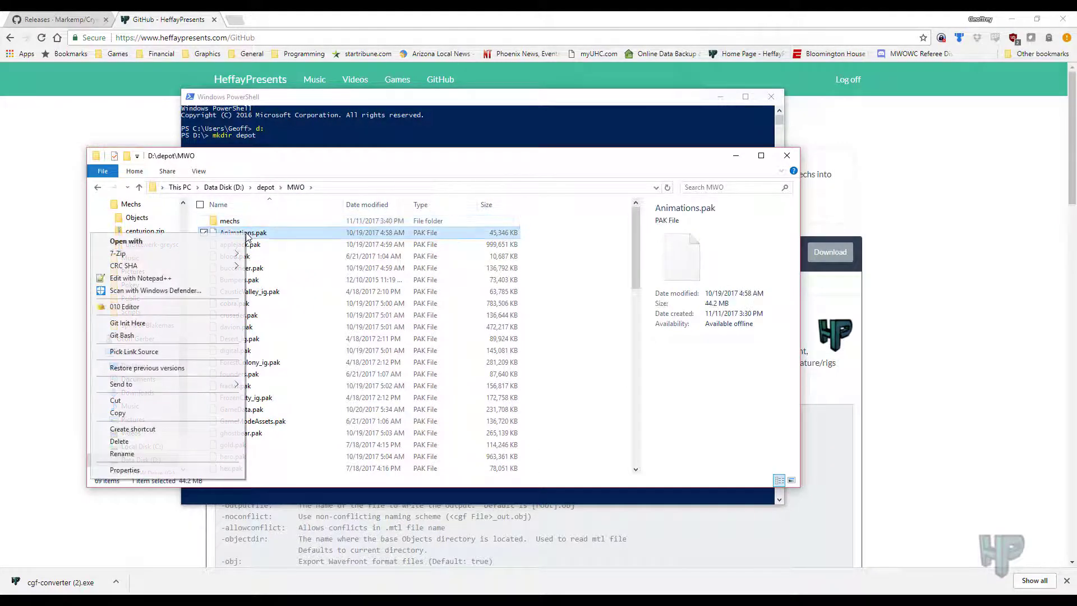
left_click(262, 234)
left_click(250, 245)
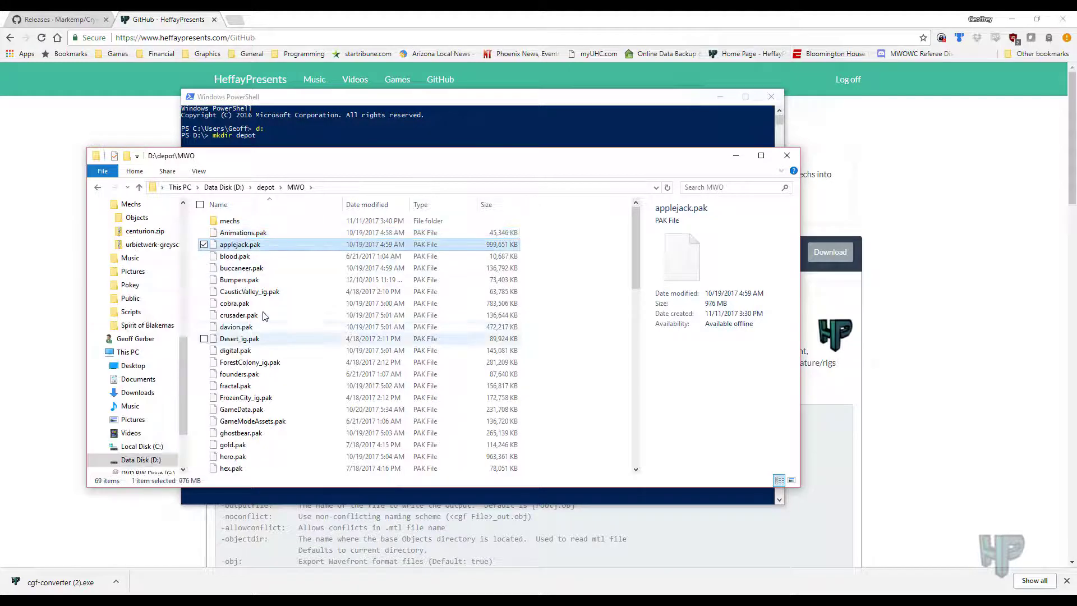
- Extract CausticValley_ig.pak in place with 7-Zip Extract Here
left_click(270, 292)
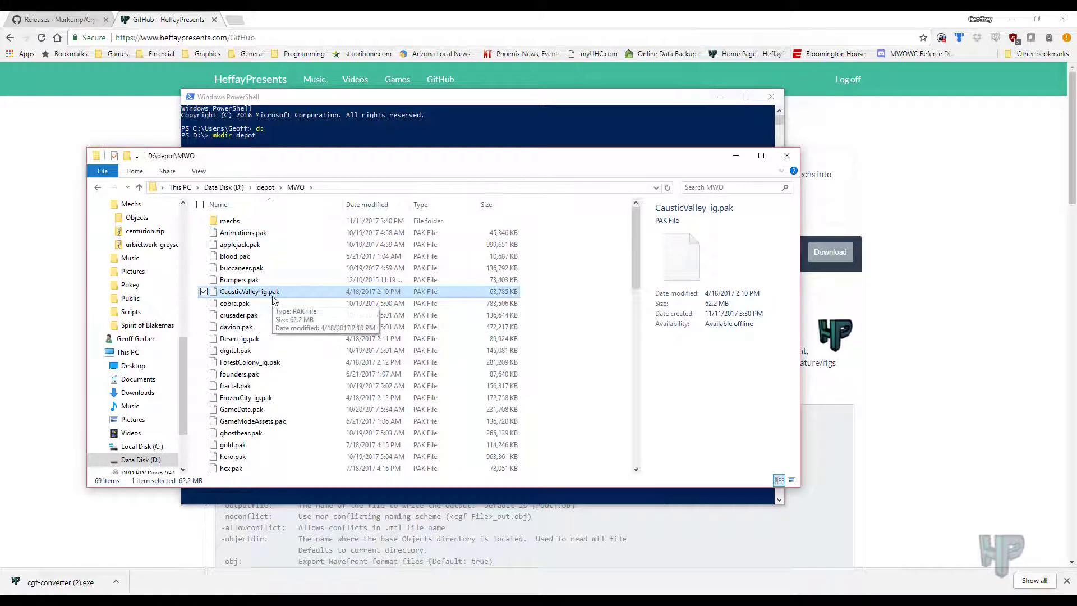
right_click(273, 296)
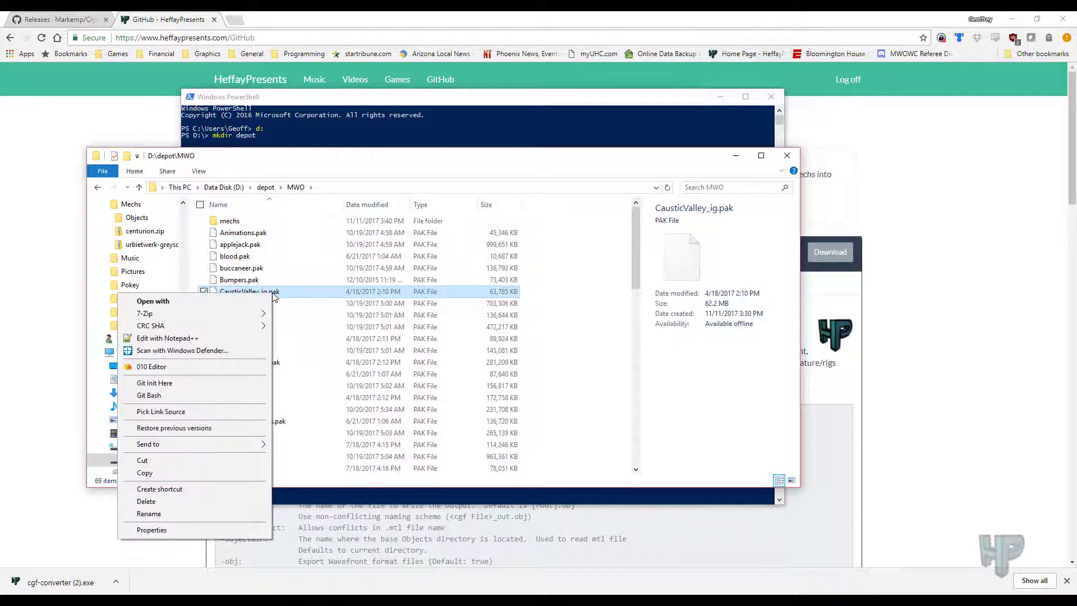
mouse_move(241, 318)
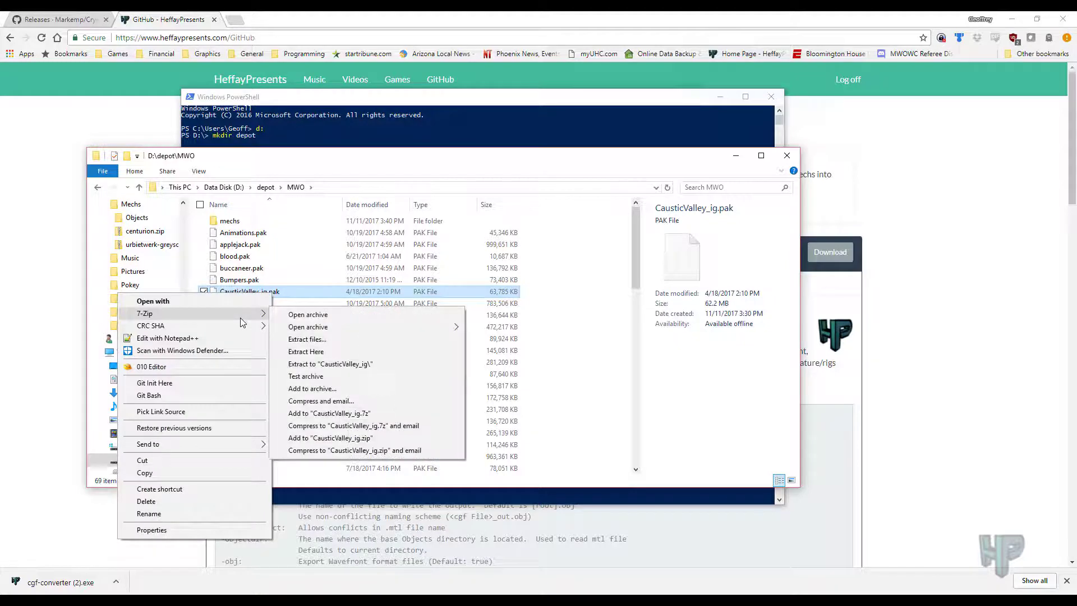
left_click(338, 350)
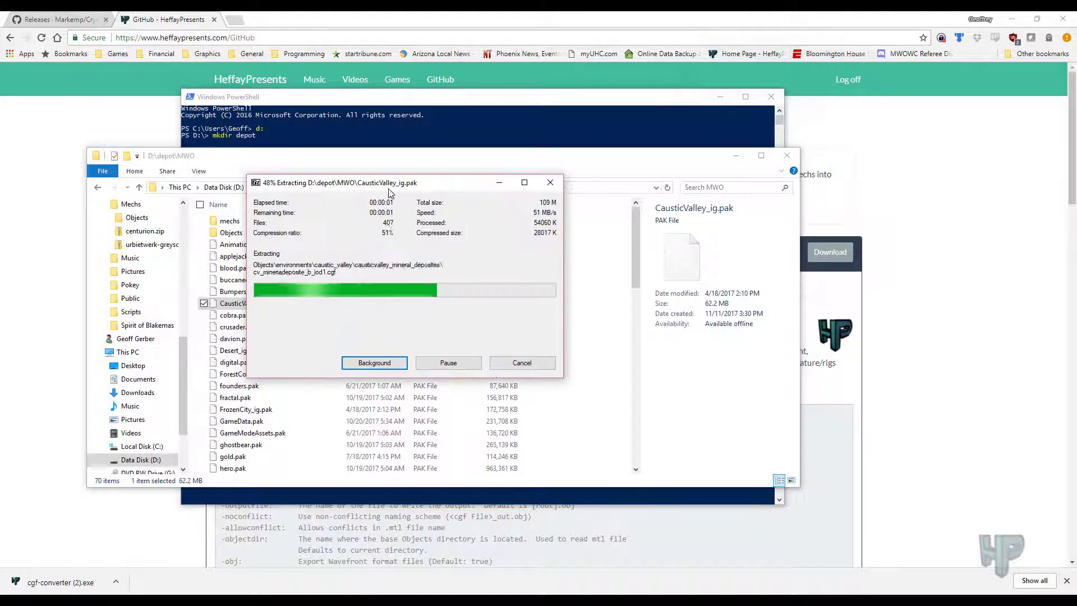
- Browse Objects > environments > caustic_valley and open the bl_saltspire folder
double_click(234, 232)
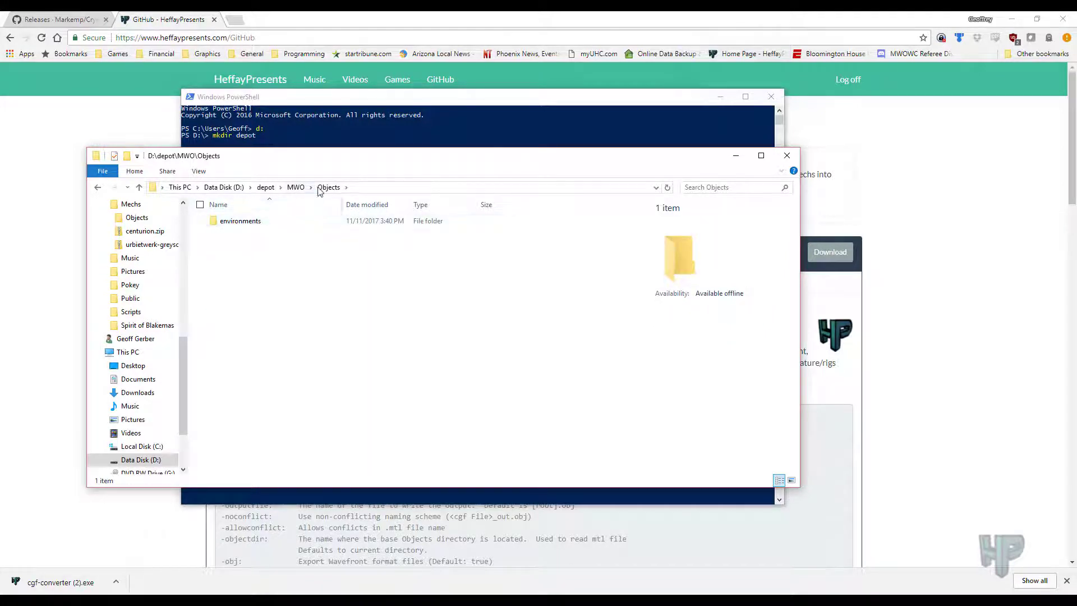
double_click(236, 222)
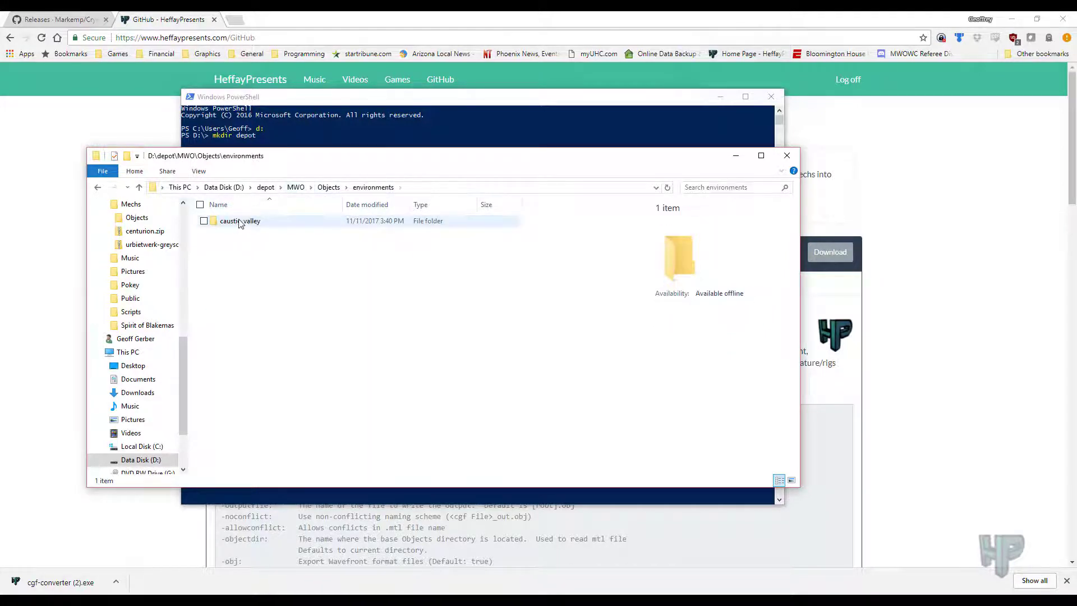
double_click(240, 221)
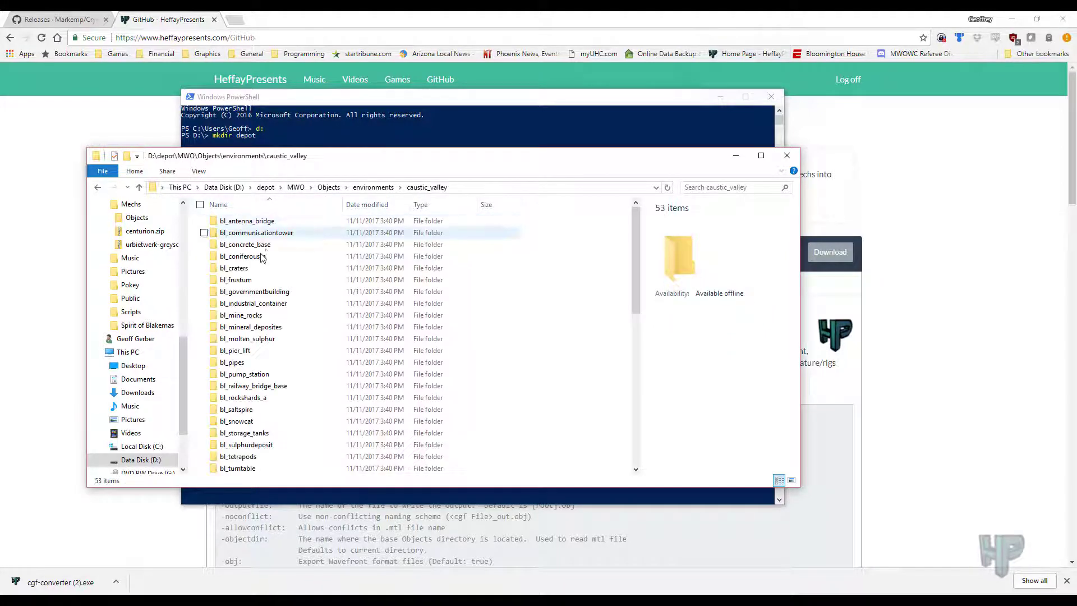
left_click(268, 338)
left_click(261, 374)
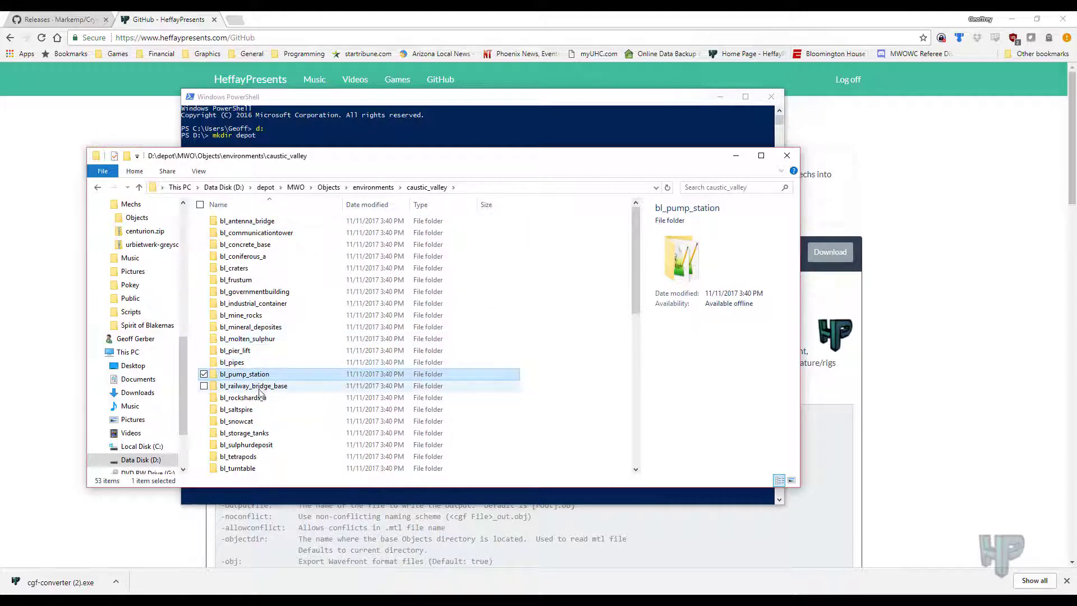
left_click(247, 409)
double_click(251, 410)
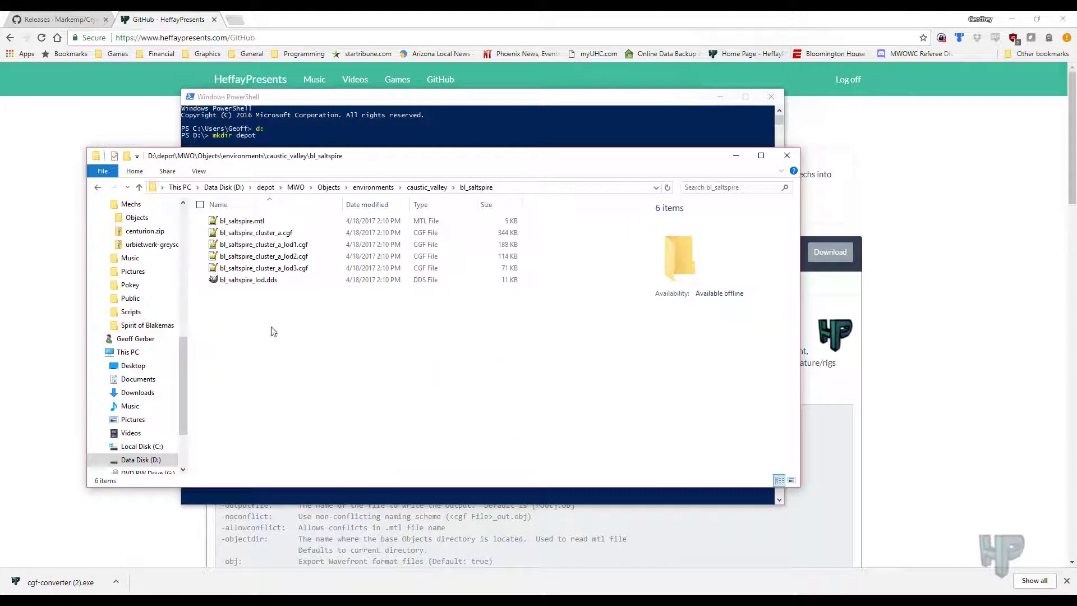
- Inspect the bl_saltspire_cluster_a .cgf models, then go back up to MWO
left_click(264, 232)
left_click(276, 244)
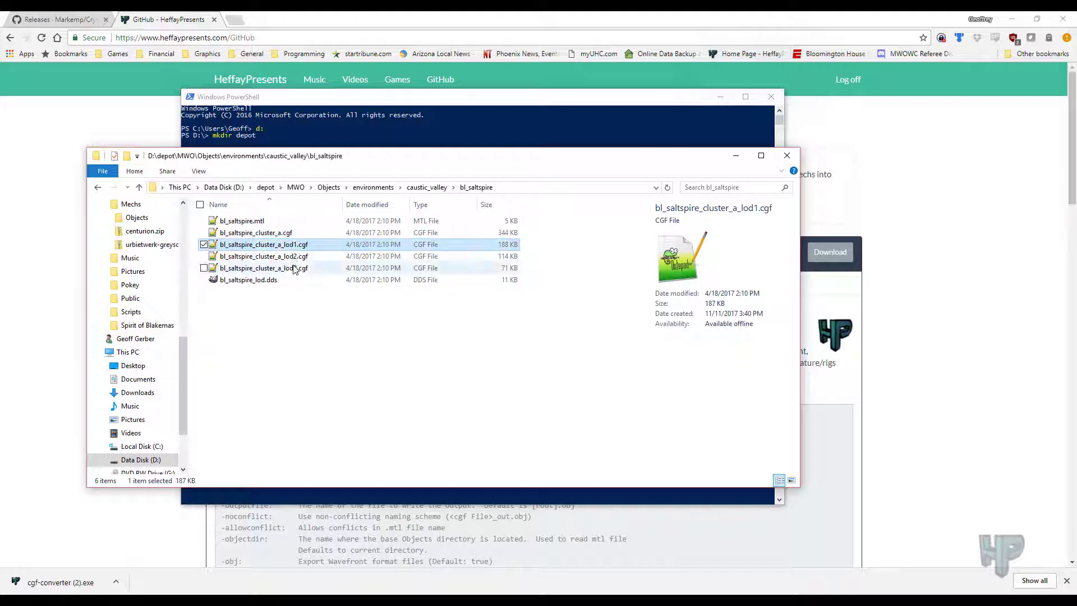
left_click(293, 268)
key("Up")
key("Up")
left_click(438, 187)
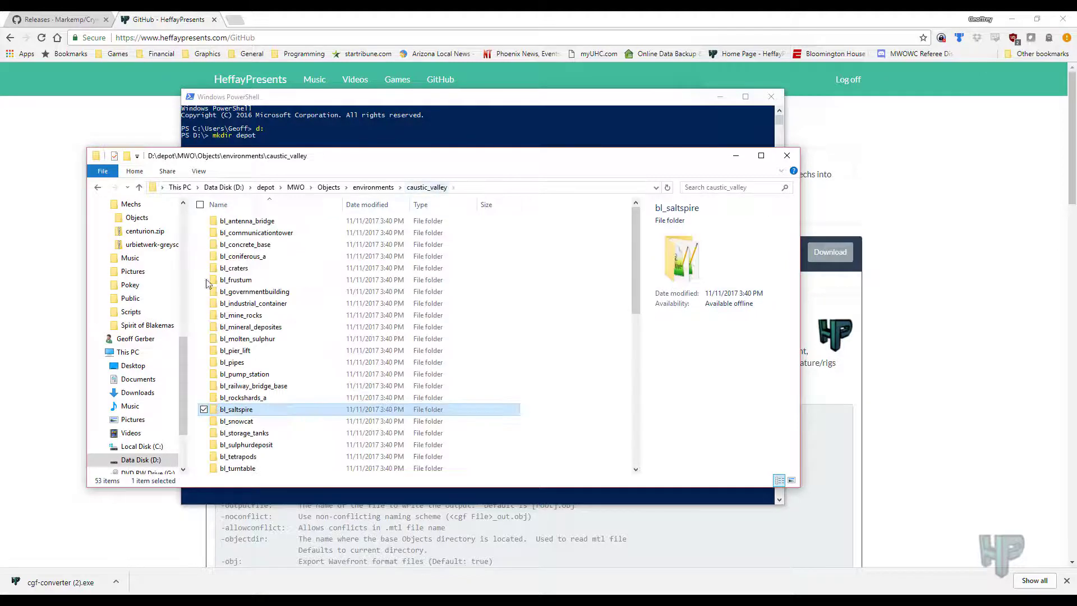
left_click(387, 188)
left_click(325, 188)
left_click(295, 187)
- Move all 87 mech PAK files from mechs up into MWO, overwriting existing files
left_click(239, 222)
left_click(239, 221)
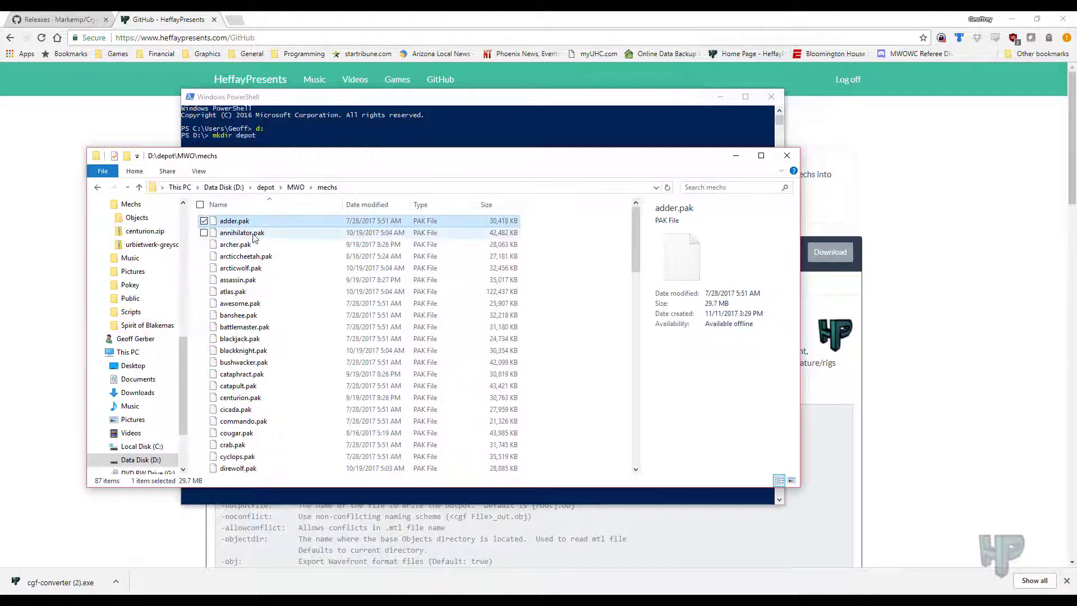
scroll(300, 314, "down", 20)
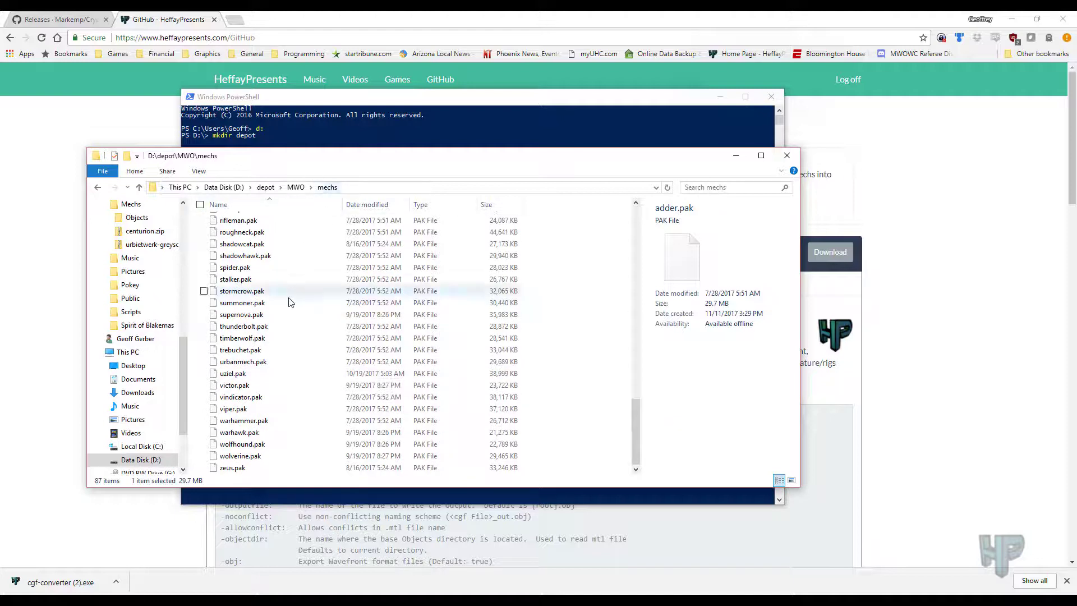
key("ctrl+a")
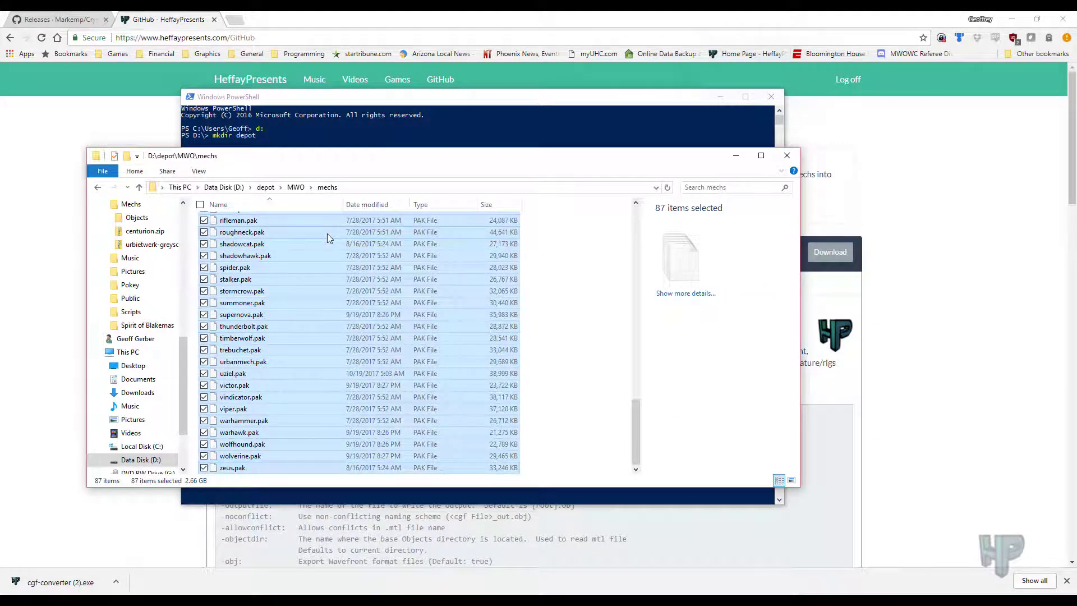
key("ctrl+x")
left_click(296, 188)
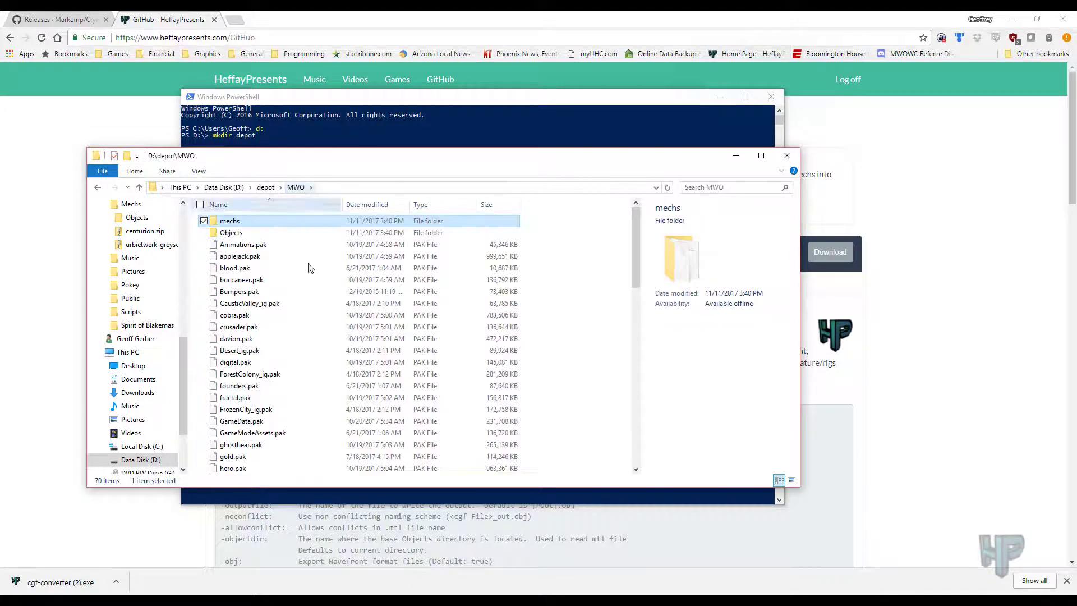
key("ctrl+v")
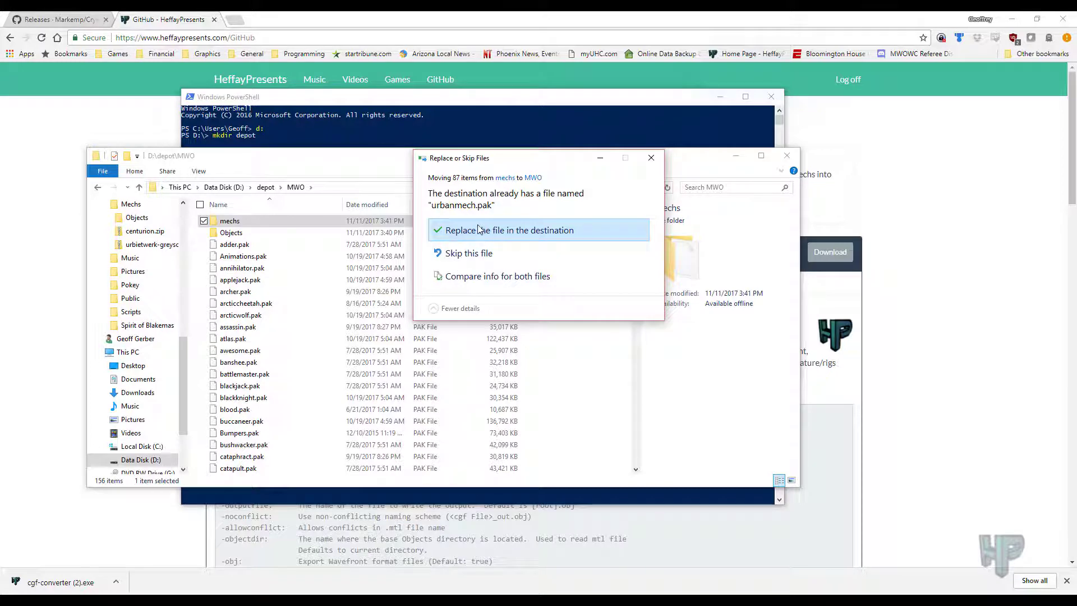
left_click(496, 236)
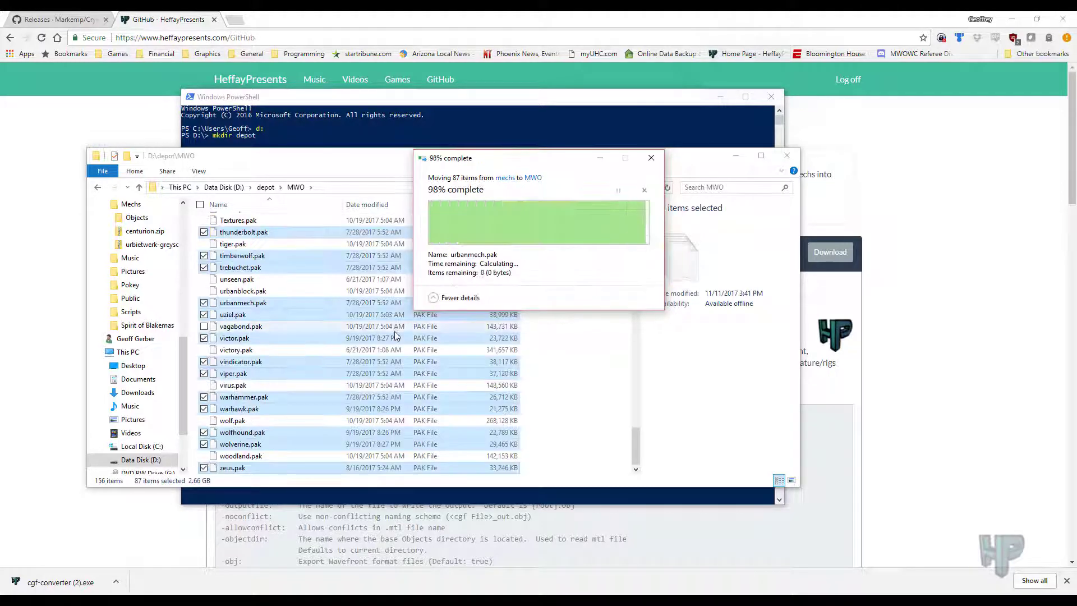
- Confirm the mechs folder is now empty and delete it
left_click(243, 232)
scroll(271, 282, "up", 20)
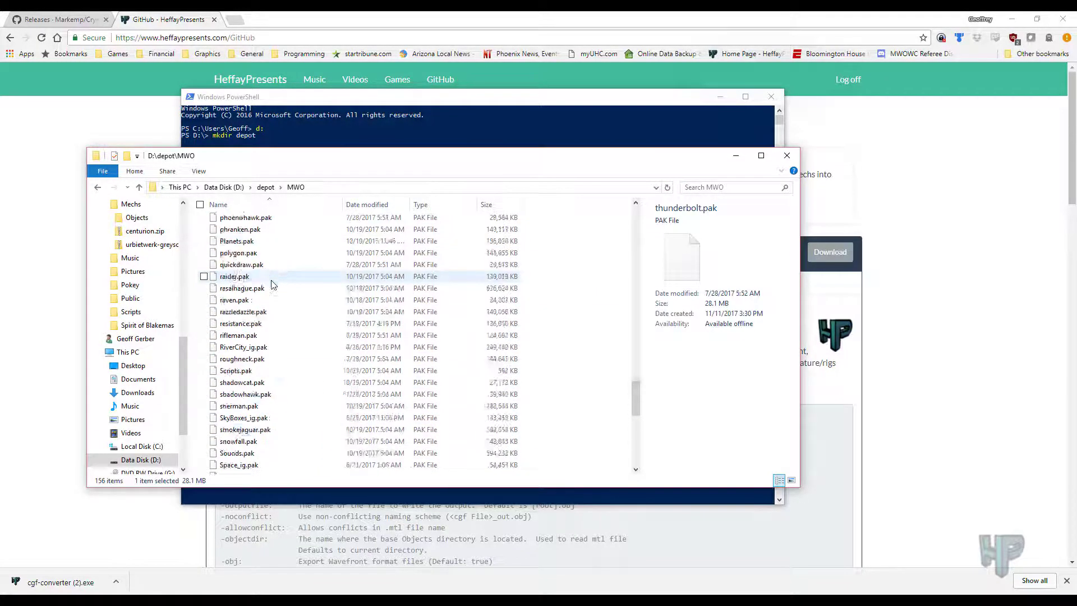
scroll(272, 317, "up", 6)
left_click_drag(636, 312, 636, 221)
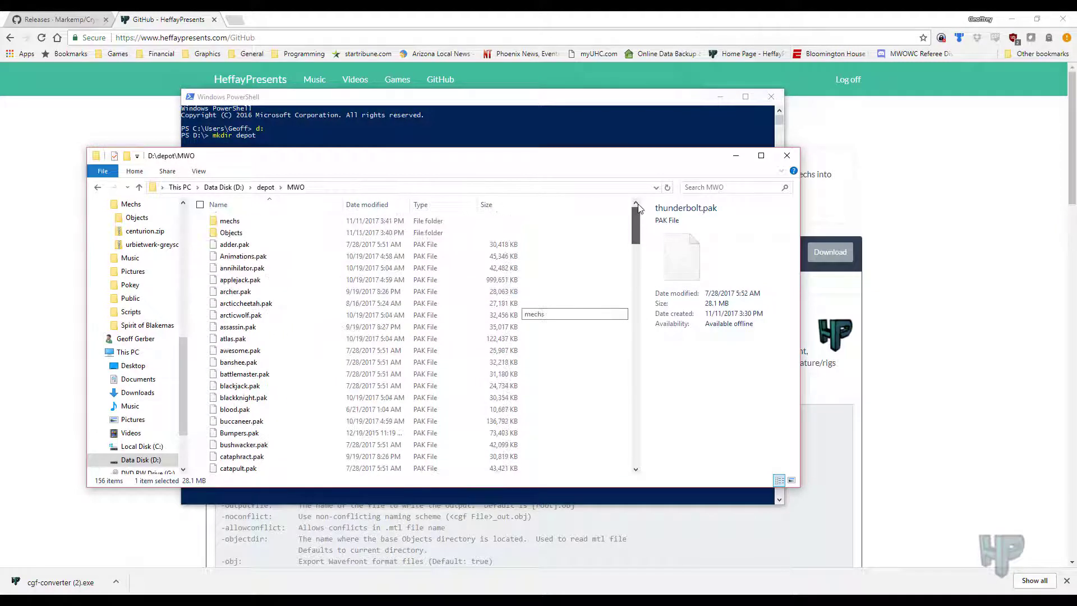
double_click(238, 223)
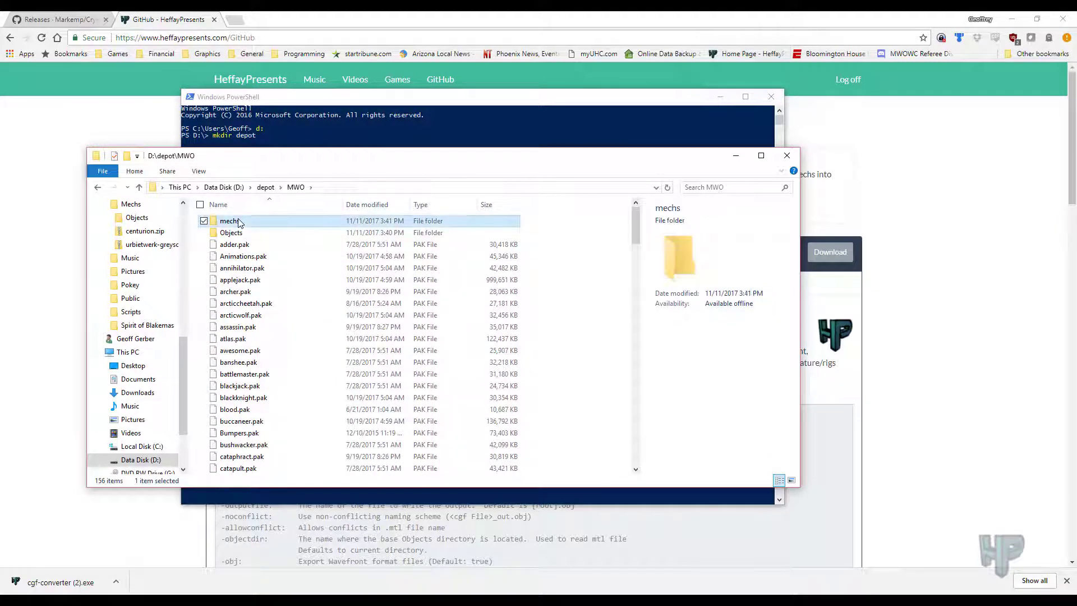
left_click(296, 187)
key("Delete")
- Extract adder.pak into MWO with 7-Zip Extract Here
right_click(262, 236)
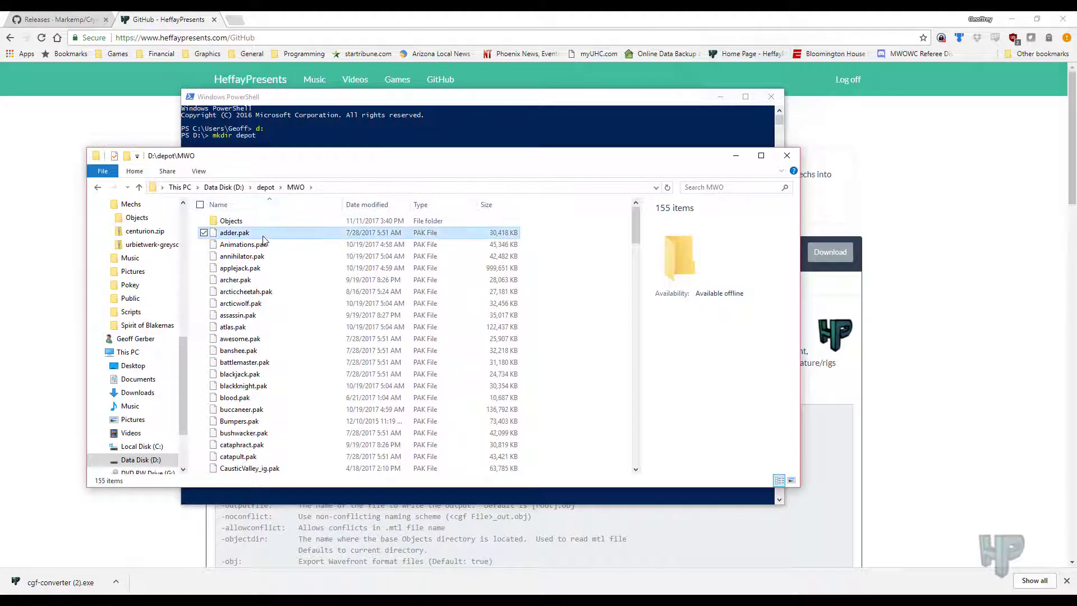
mouse_move(234, 256)
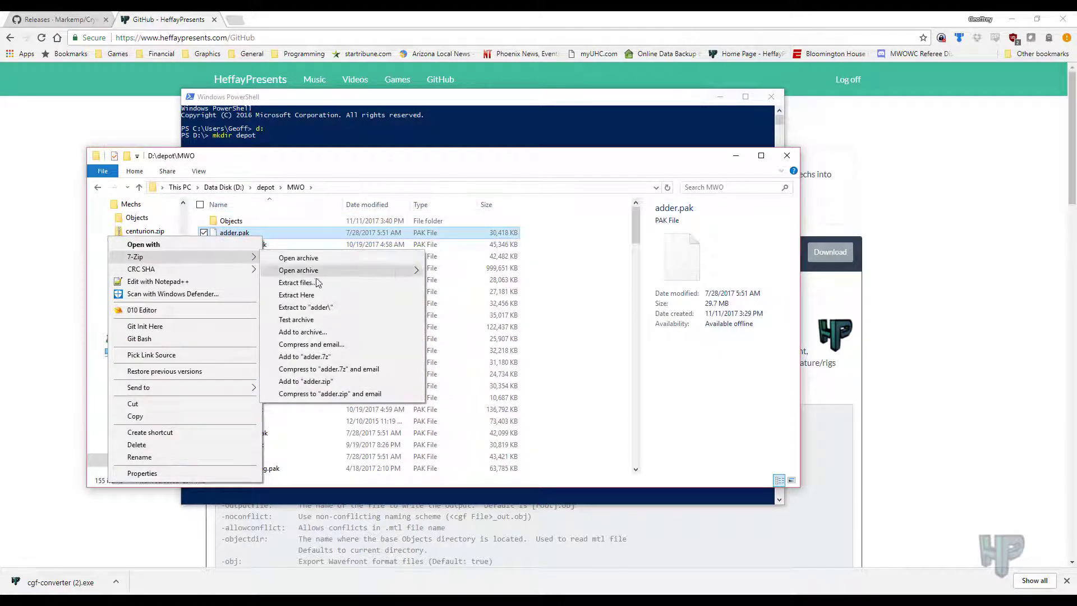
left_click(303, 294)
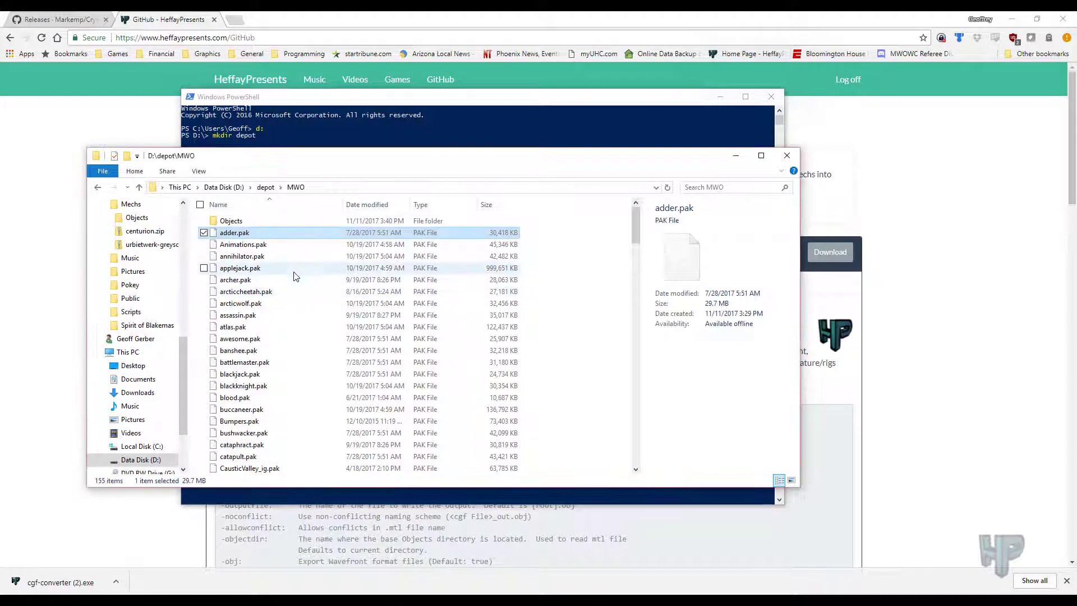
- Browse Objects > mechs > adder, check adder.cdf, and open cockpit_standard
double_click(249, 222)
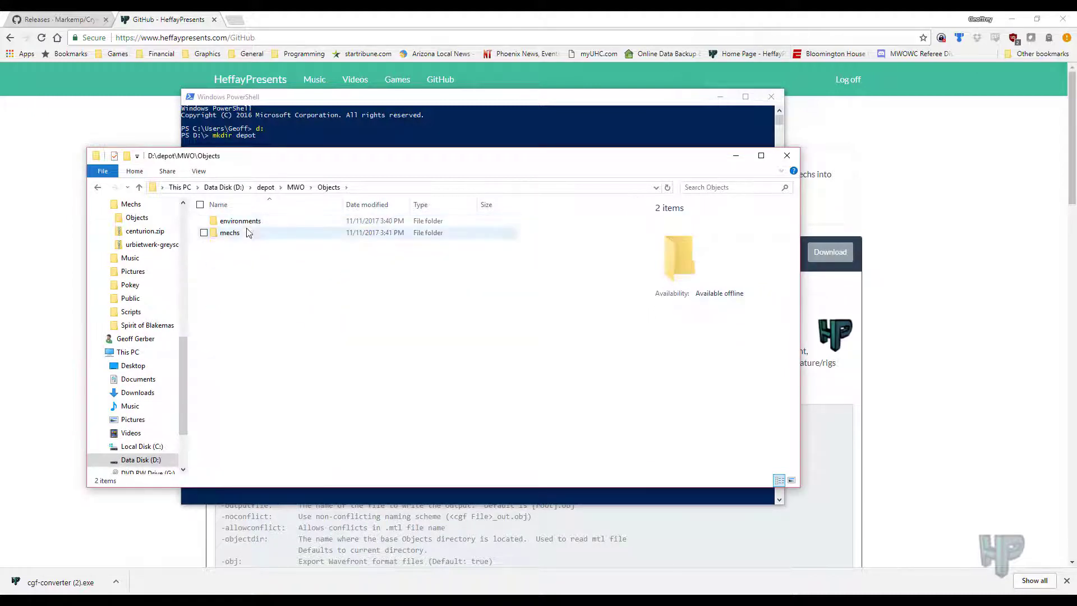
double_click(248, 233)
double_click(243, 222)
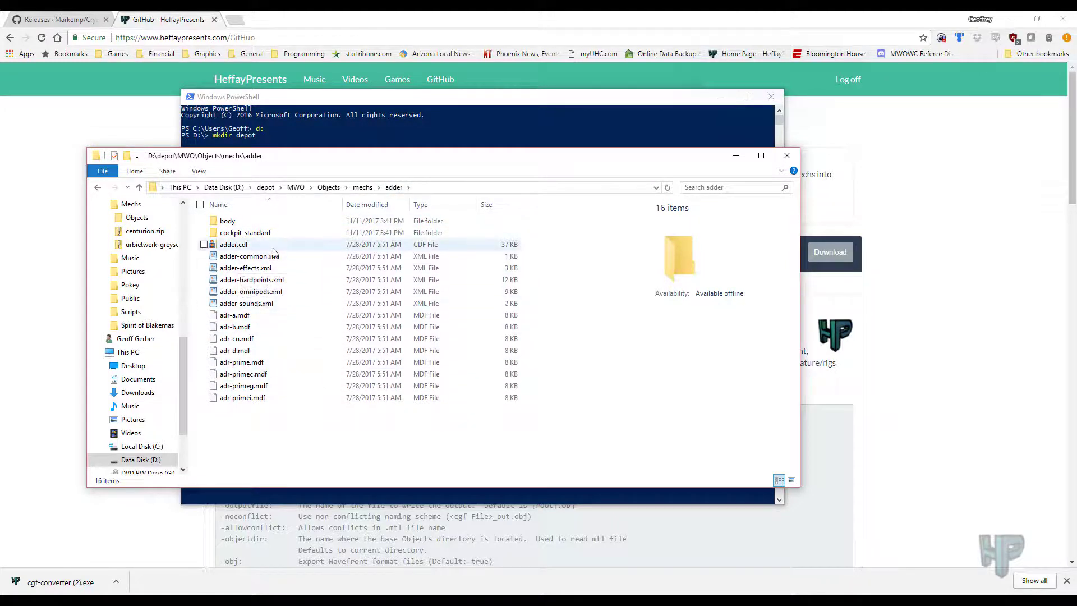
left_click(242, 244)
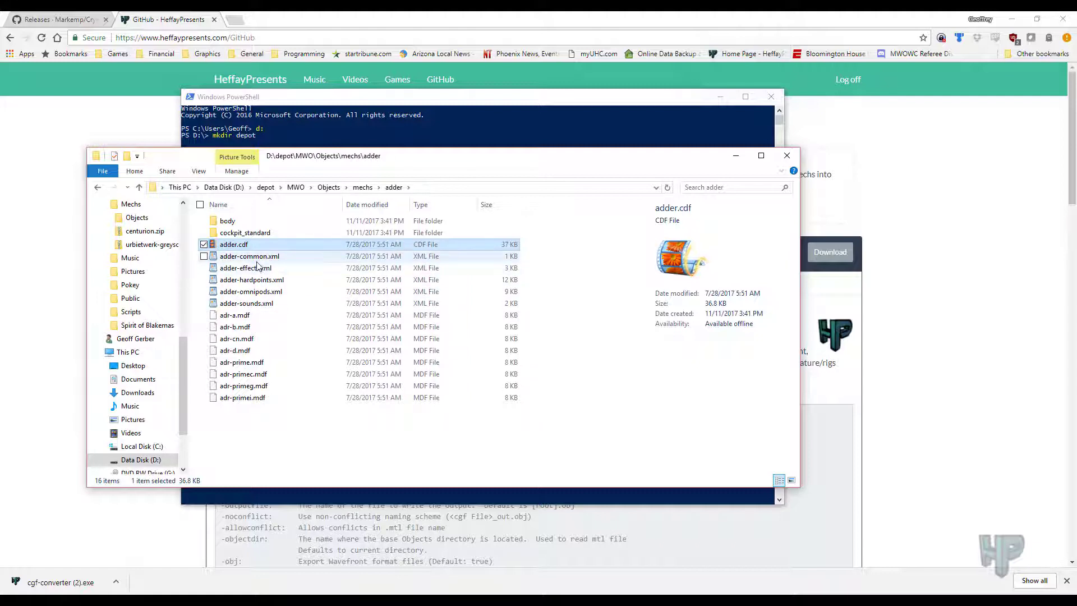
double_click(244, 234)
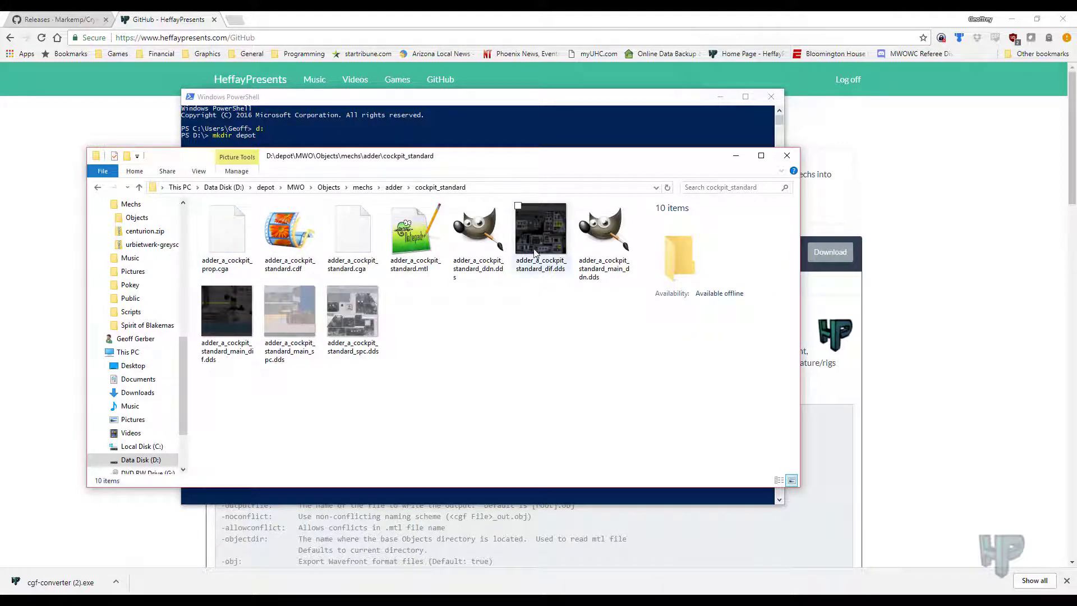
- Inspect adder_a_cockpit_standard.cga's details and return to the adder folder
left_click(348, 229)
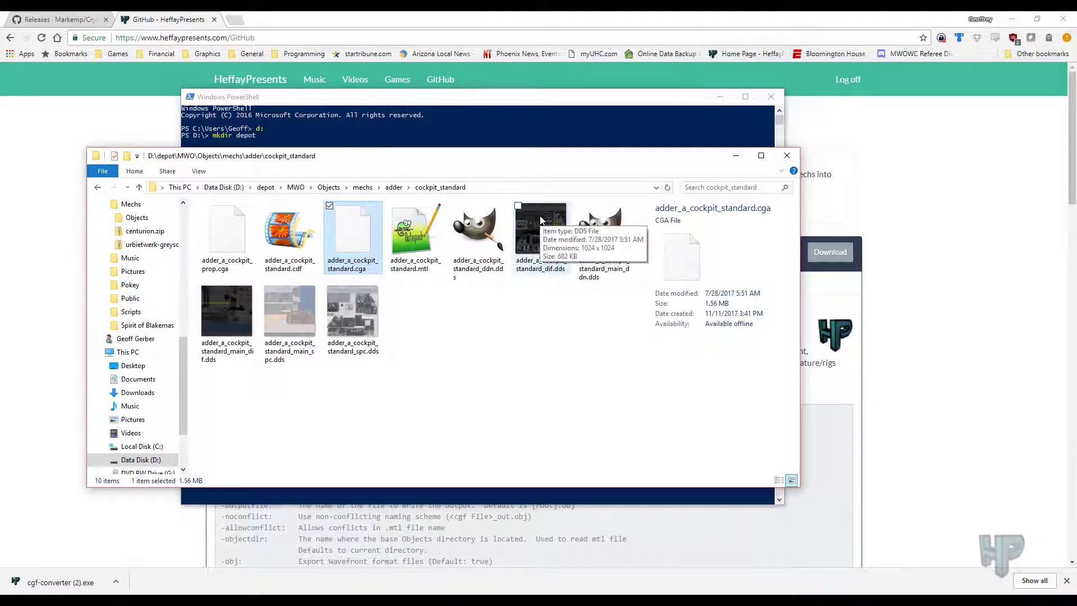
left_click(393, 187)
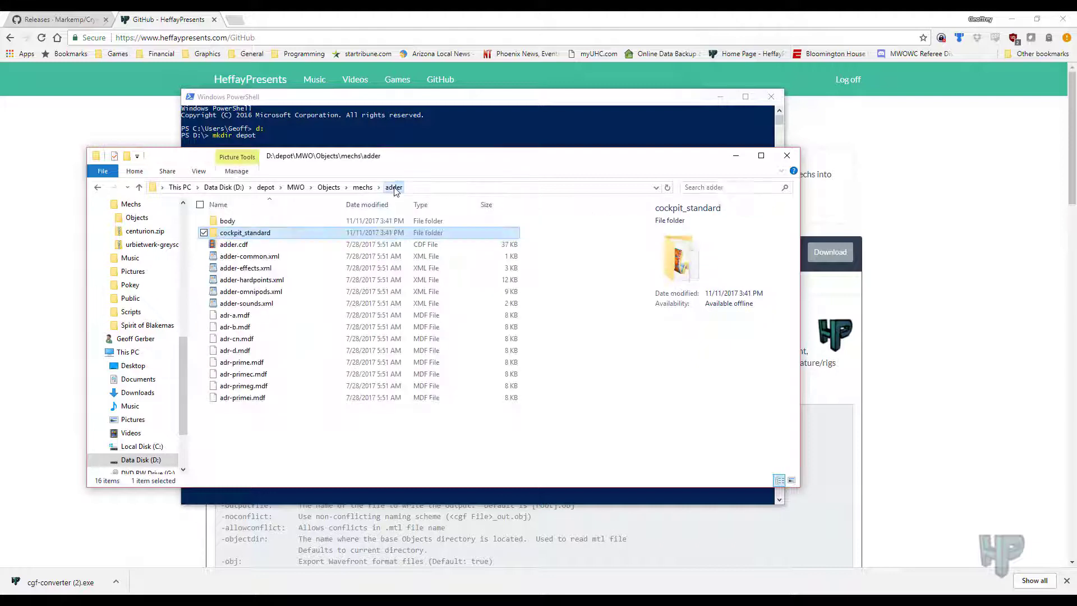
- In the body folder, inspect adder.chr and its .mtl, .cgf, .dds and .cga files
double_click(238, 221)
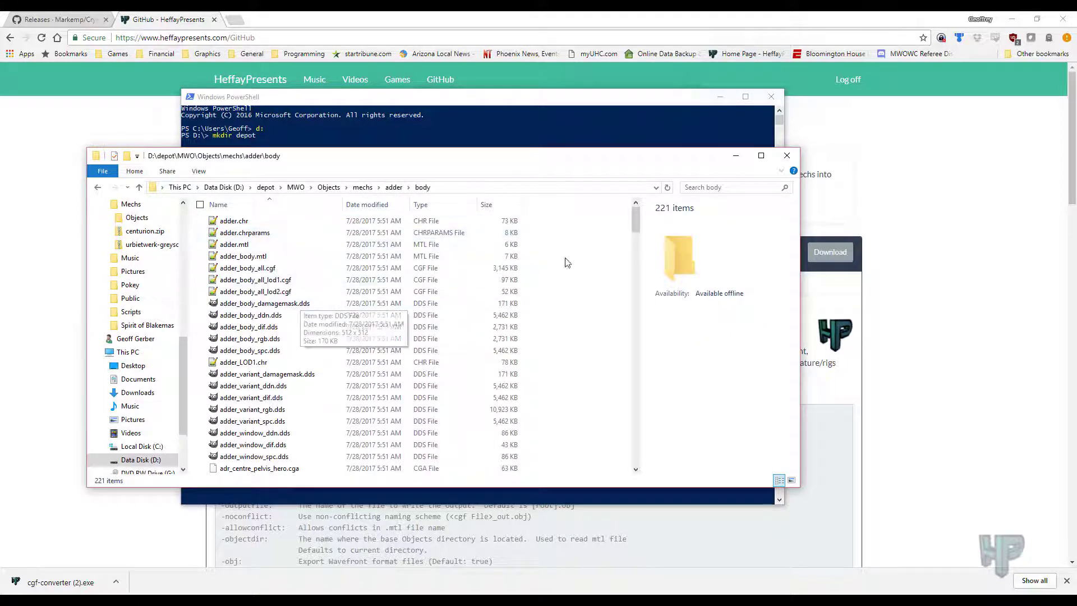
left_click(239, 222)
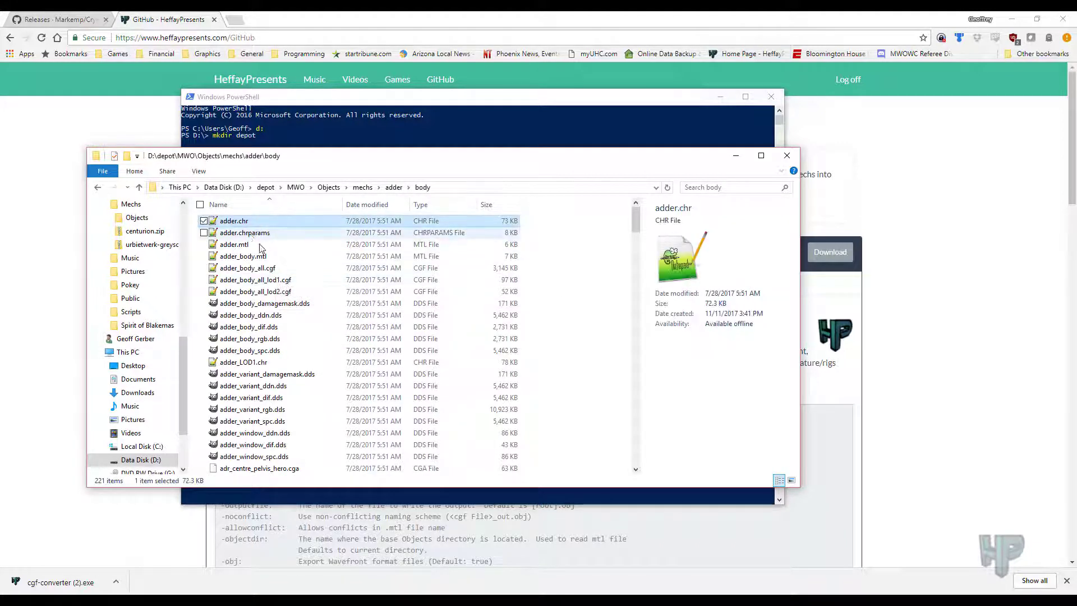
left_click(253, 244)
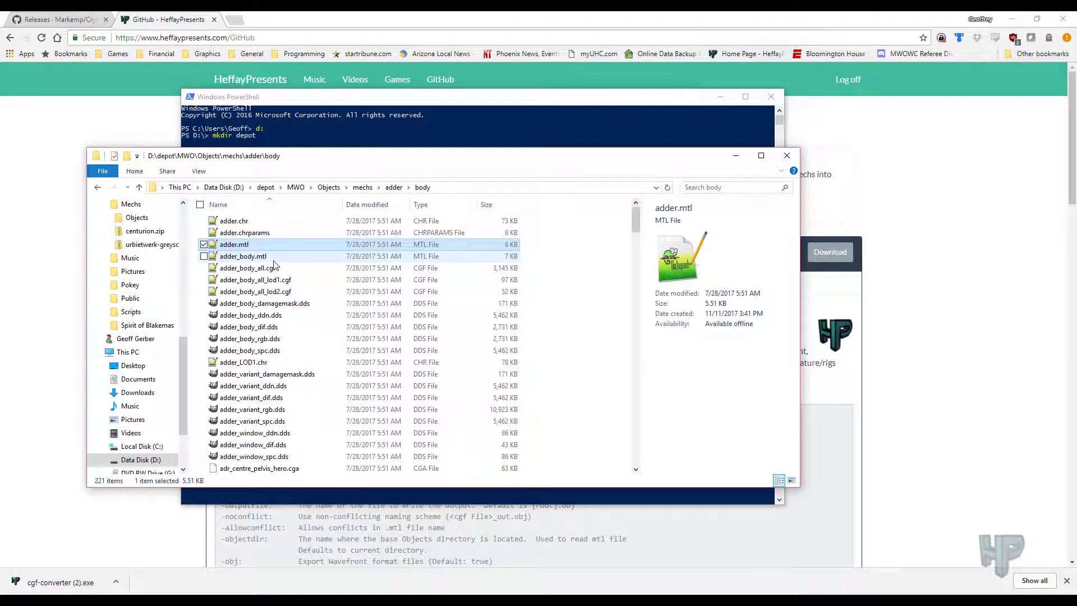
left_click(269, 256, "ctrl")
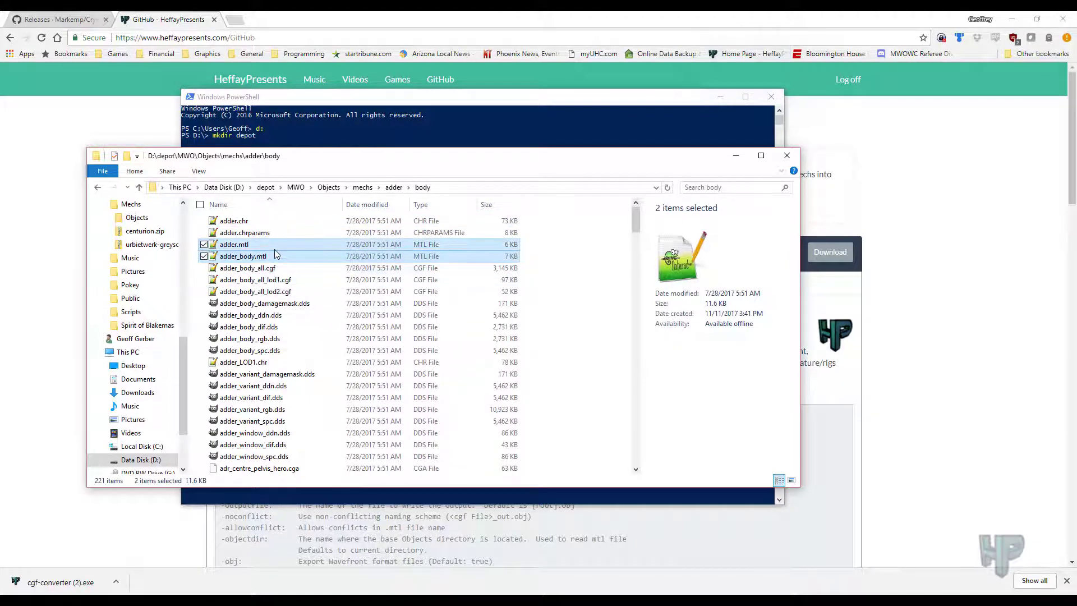
left_click(278, 280)
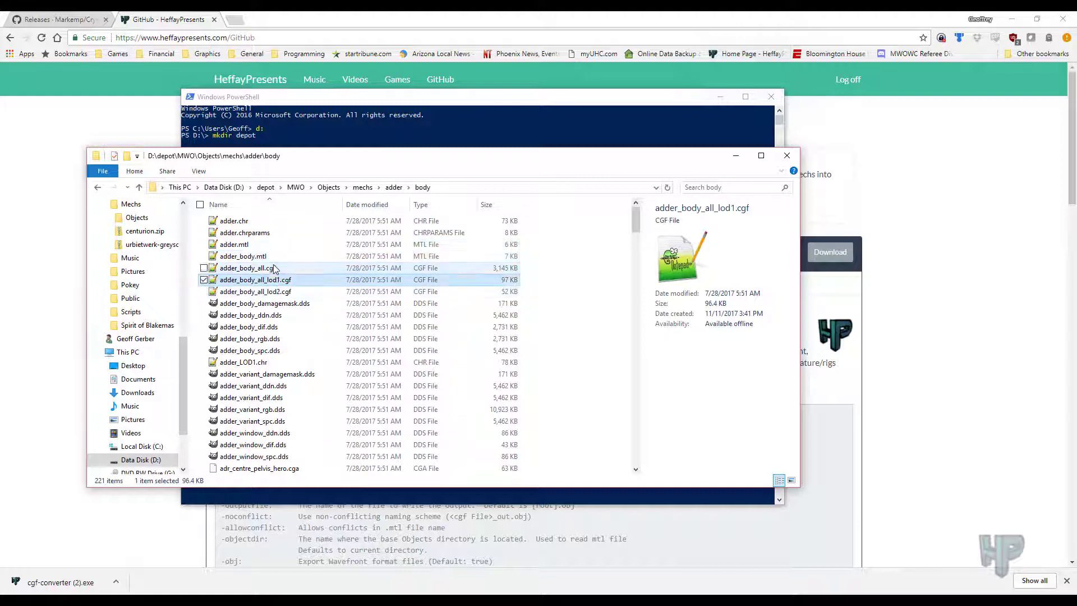
left_click(274, 268)
left_click(276, 338)
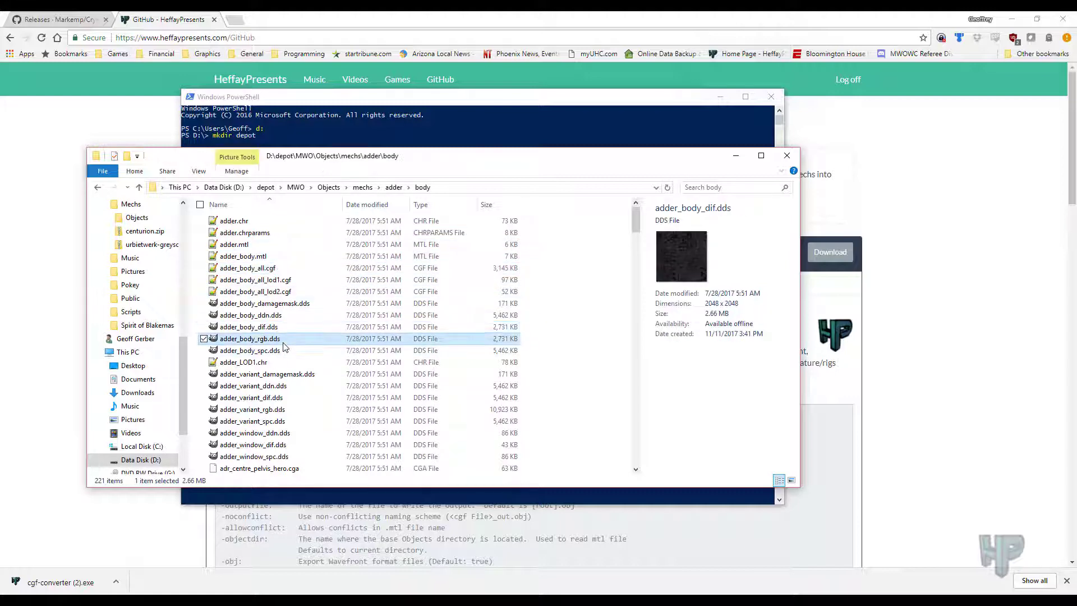
scroll(280, 342, "down", 8)
left_click(284, 339)
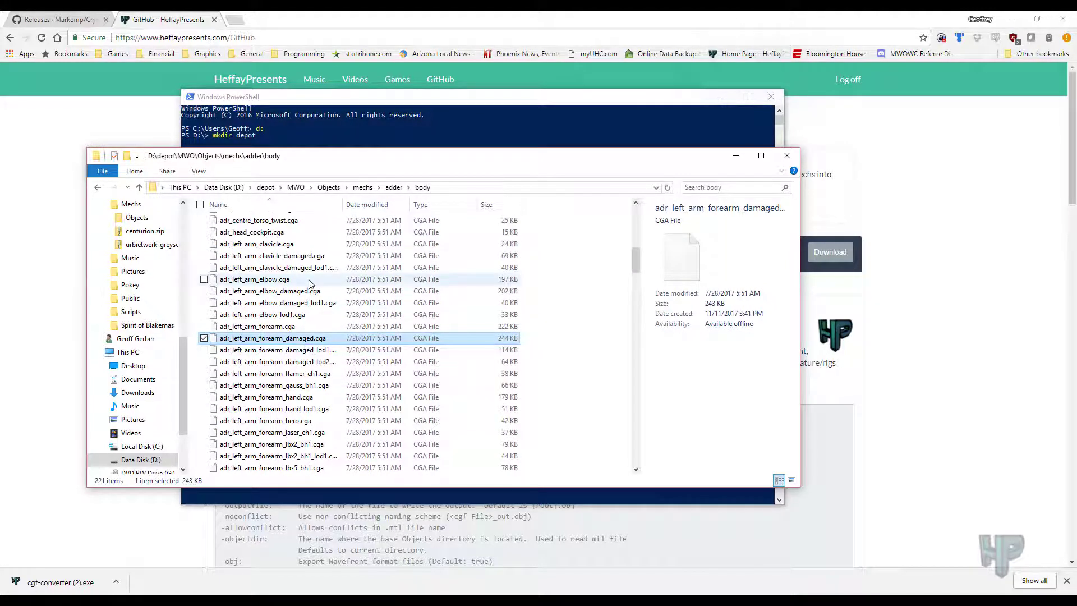
left_click(275, 256)
key("Up")
key("Up")
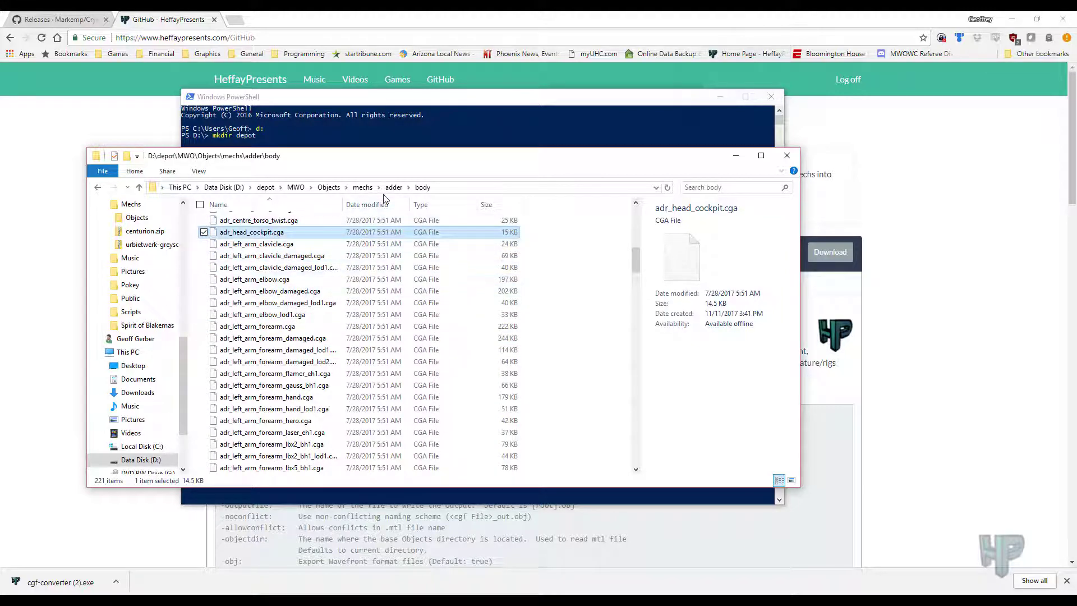
scroll(634, 278, "down", 10)
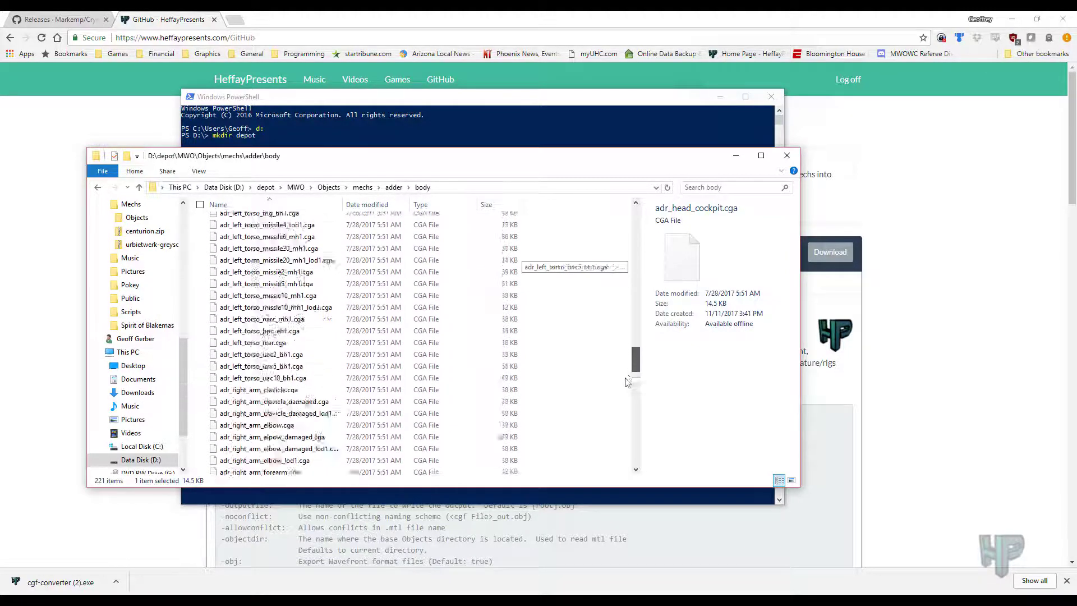
- Navigate back up through adder, mechs and Objects to the MWO folder
left_click(393, 188)
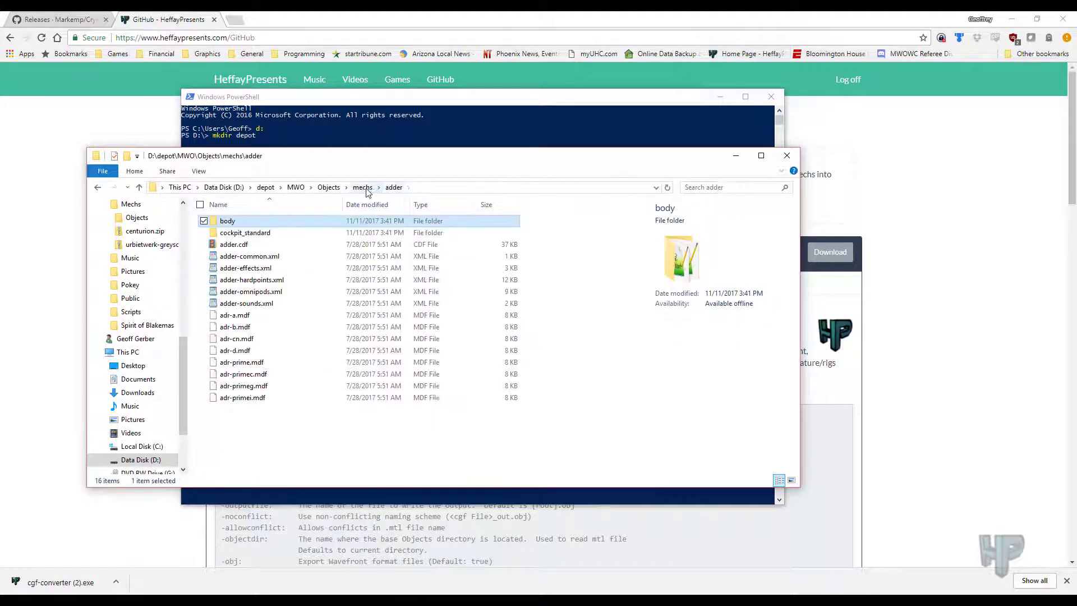
left_click(357, 188)
left_click(324, 189)
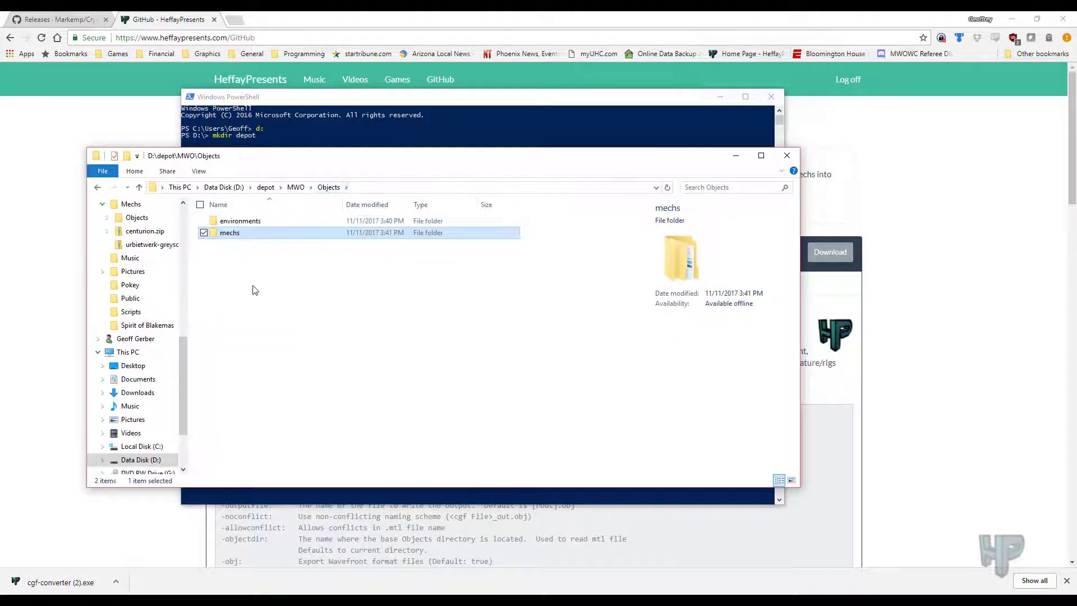
left_click(296, 189)
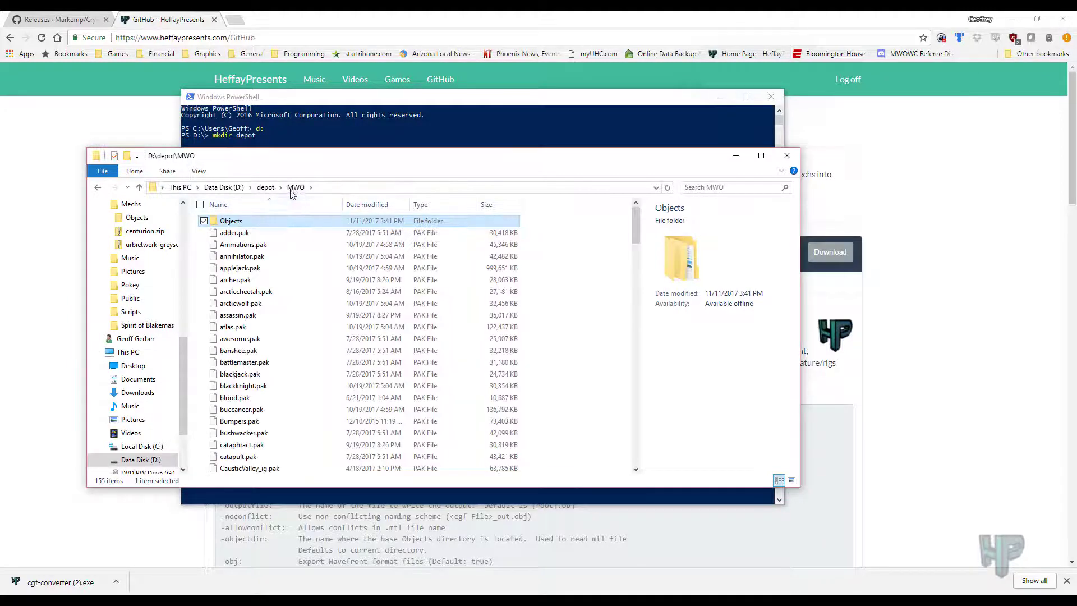
scroll(289, 367, "down", 20)
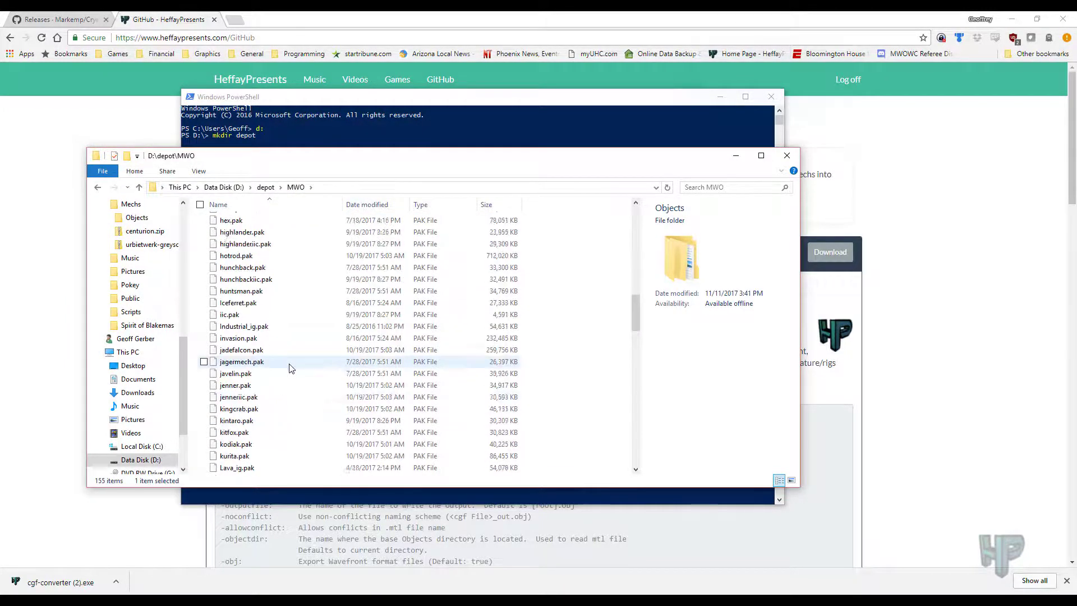
- Extract Objects.pak in place with 7-Zip Extract Here and move the progress window aside
scroll(285, 377, "up", 4)
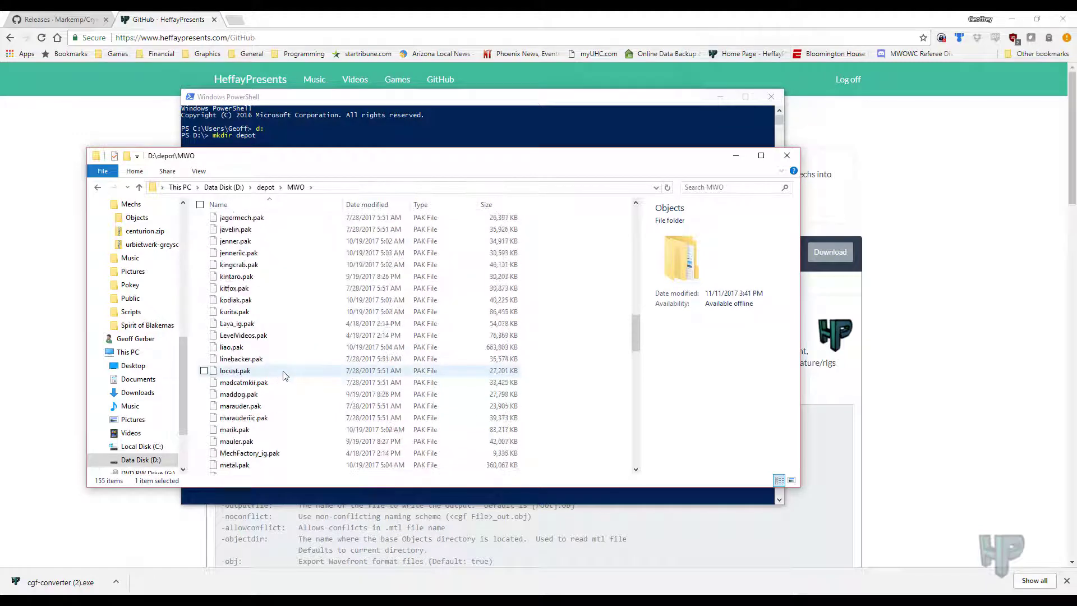
scroll(283, 373, "down", 5)
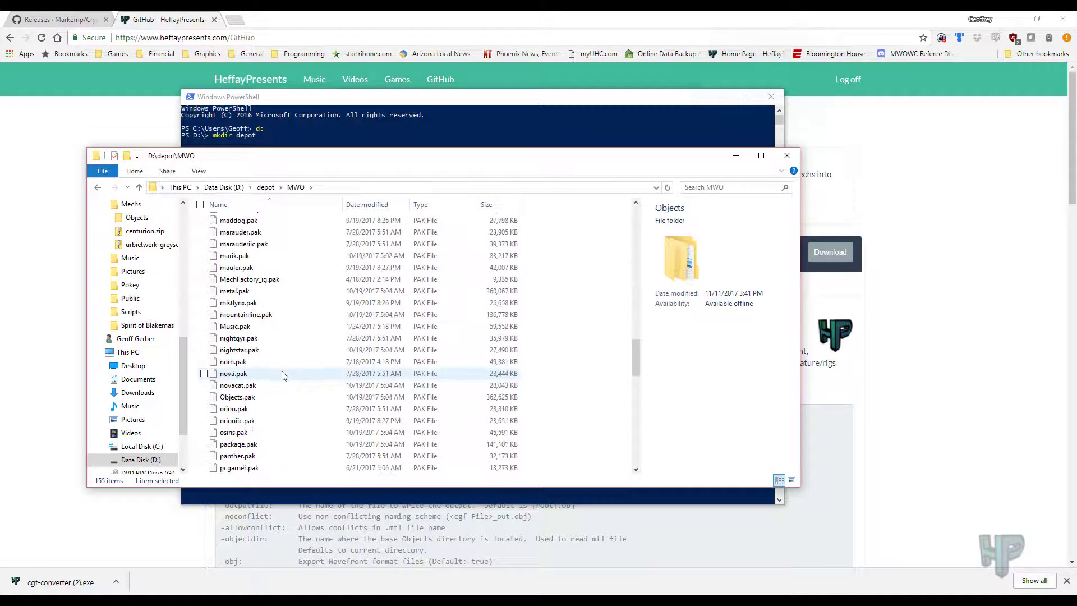
left_click(247, 400)
right_click(250, 401)
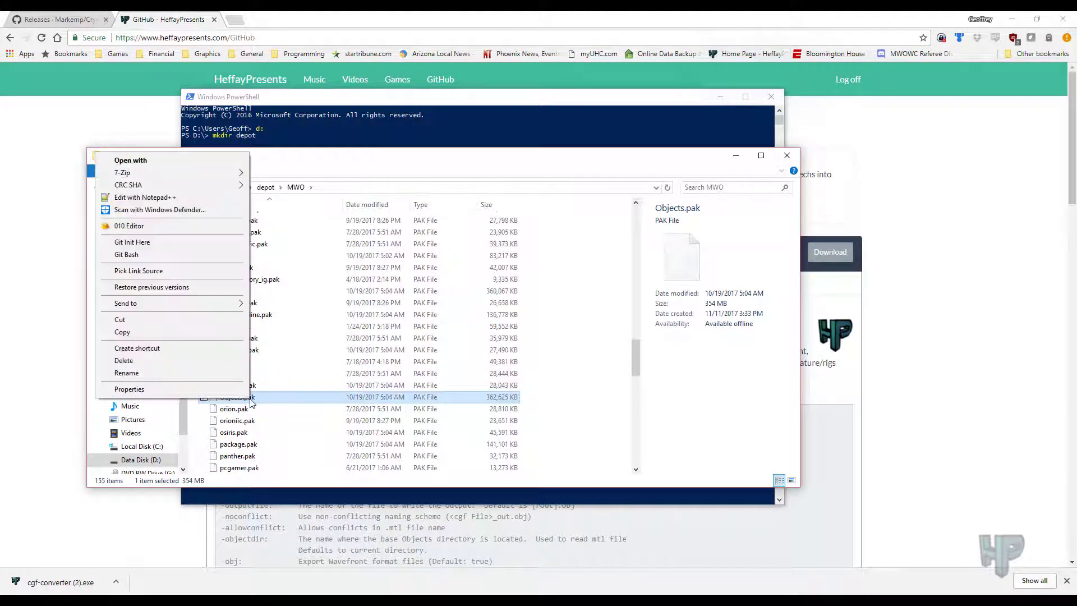
mouse_move(173, 175)
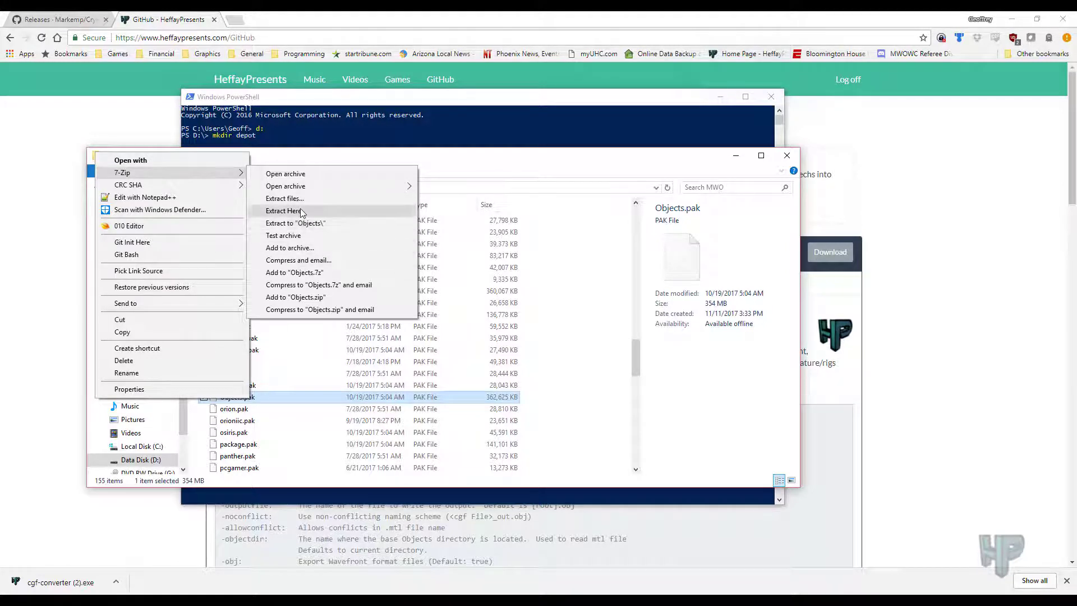
left_click(302, 211)
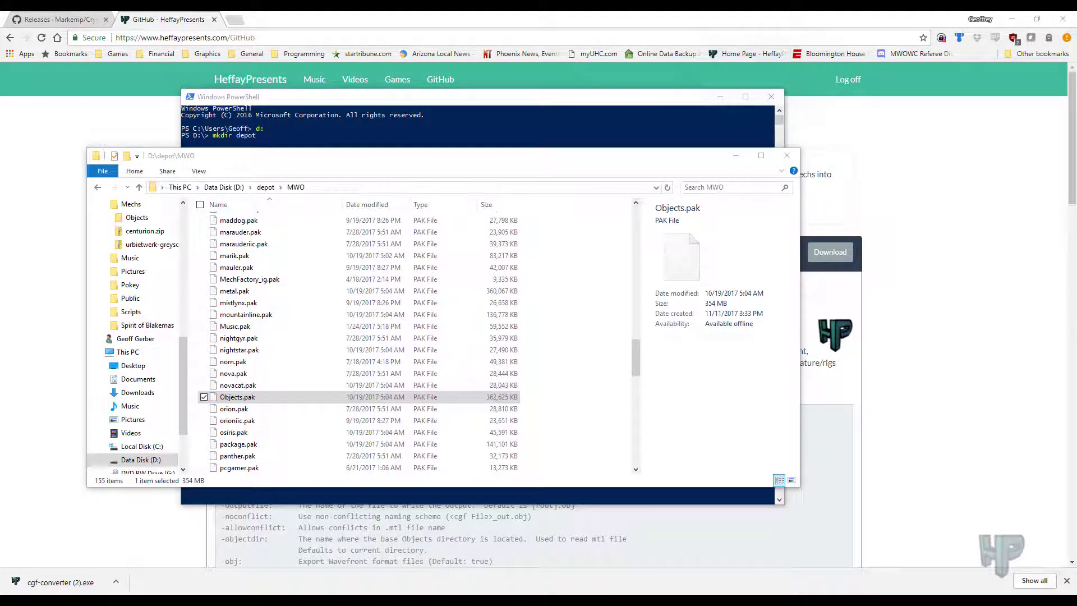
left_click_drag(485, 216, 779, 152)
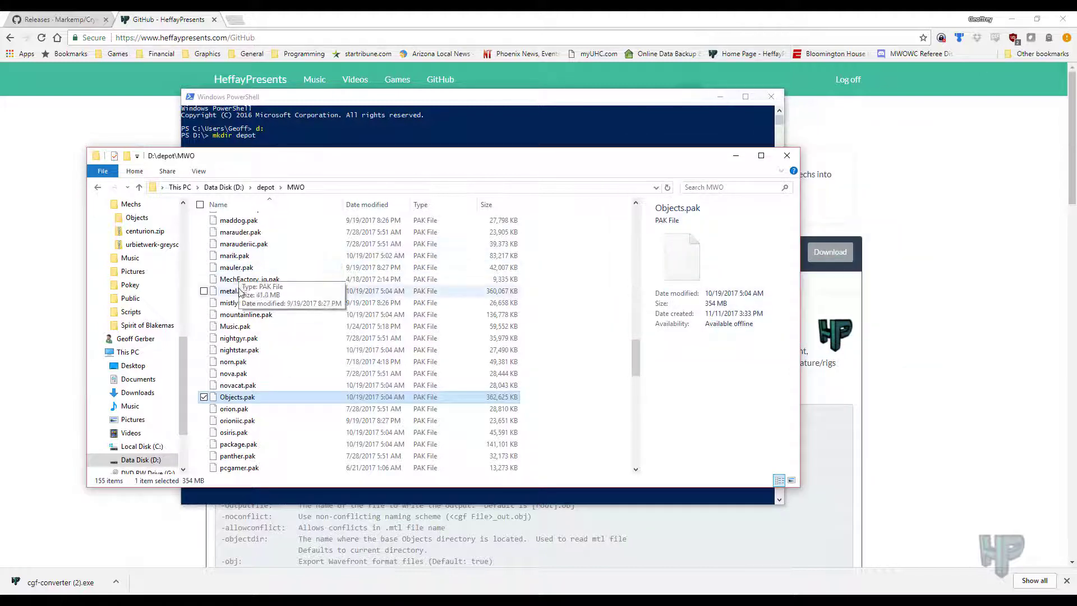
- Extract marauder.pak in place with 7-Zip Extract Here
left_click(240, 268)
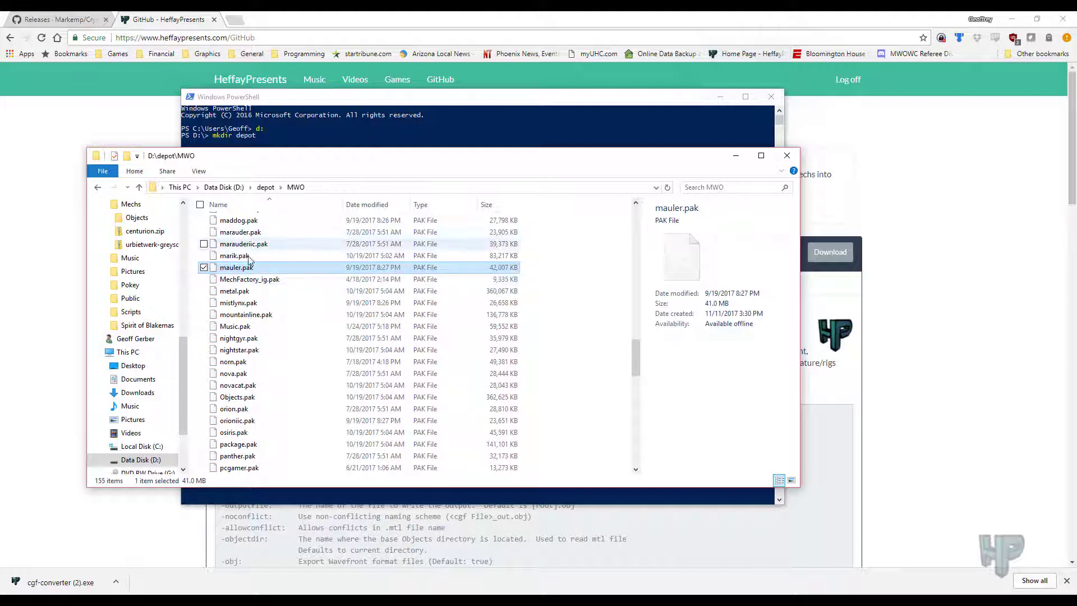
right_click(252, 235)
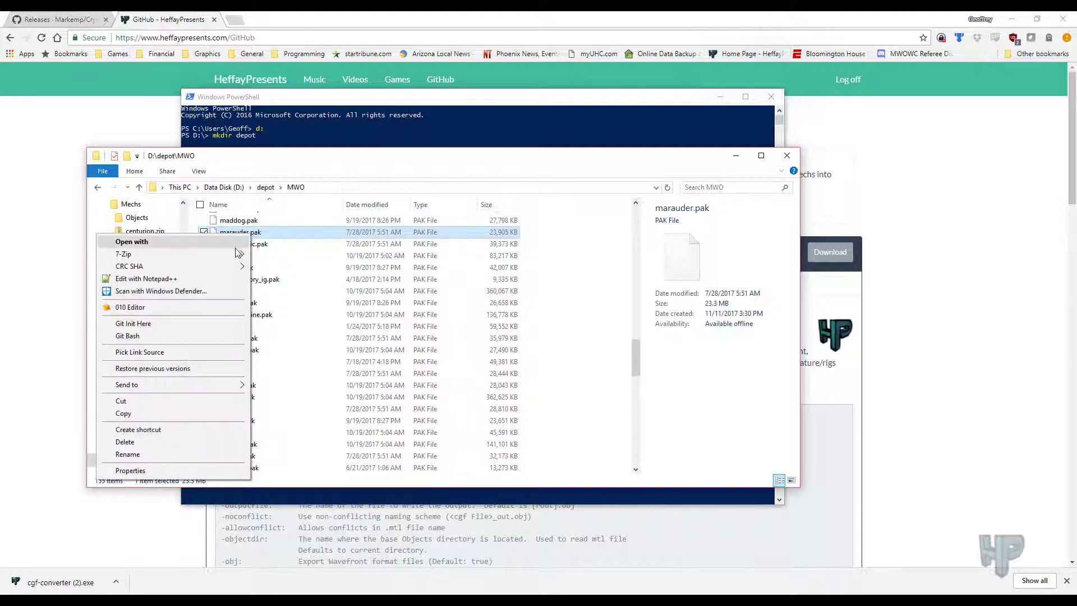
mouse_move(237, 257)
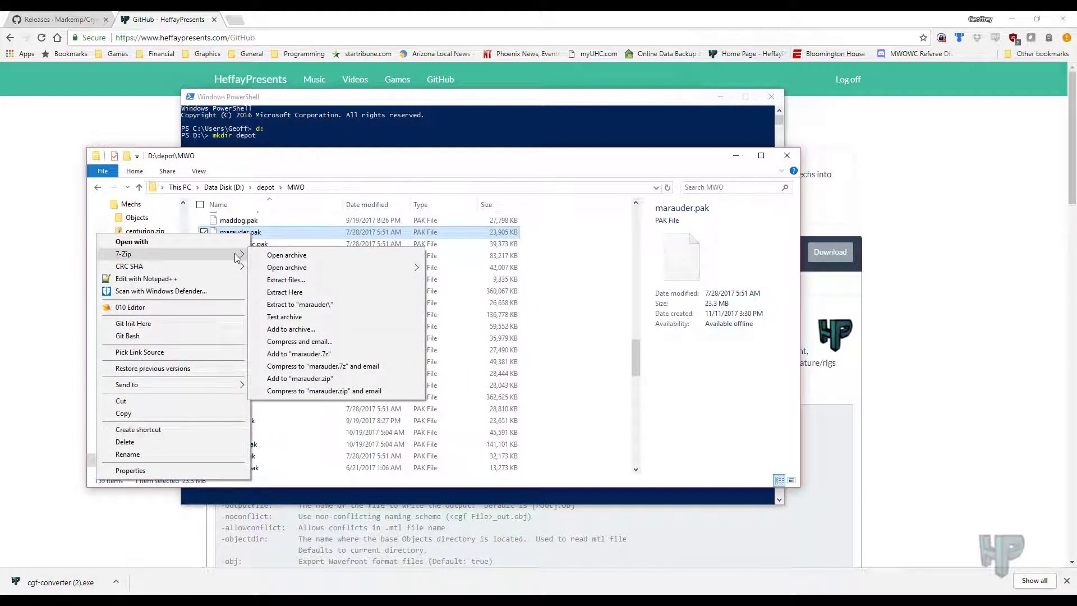
left_click(308, 293)
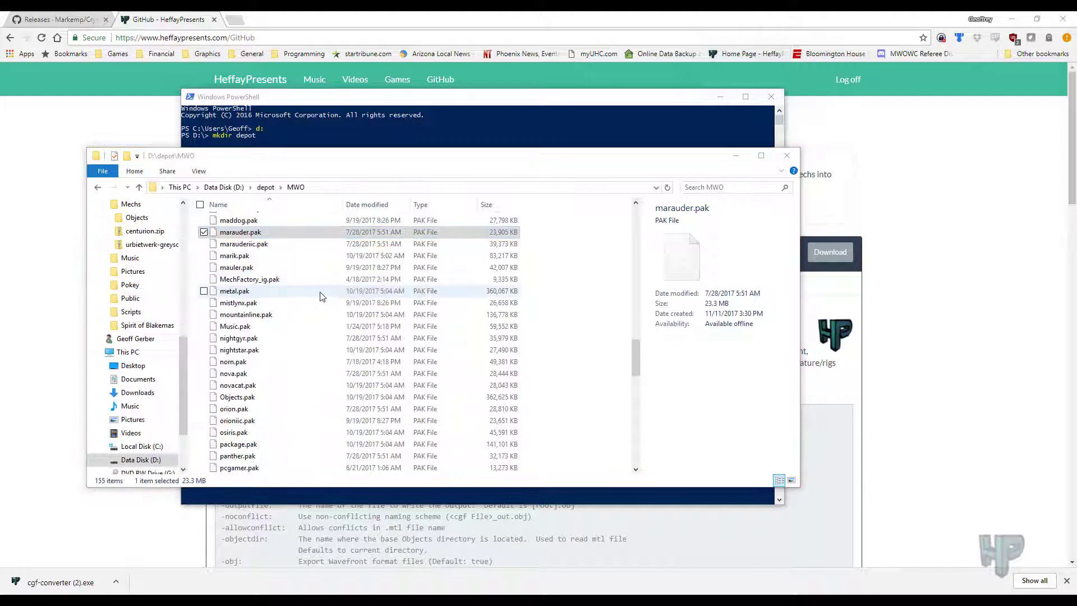
- Extract urbanmech.pak in place with 7-Zip Extract Here
left_click(260, 409)
scroll(264, 409, "down", 6)
scroll(263, 409, "down", 4)
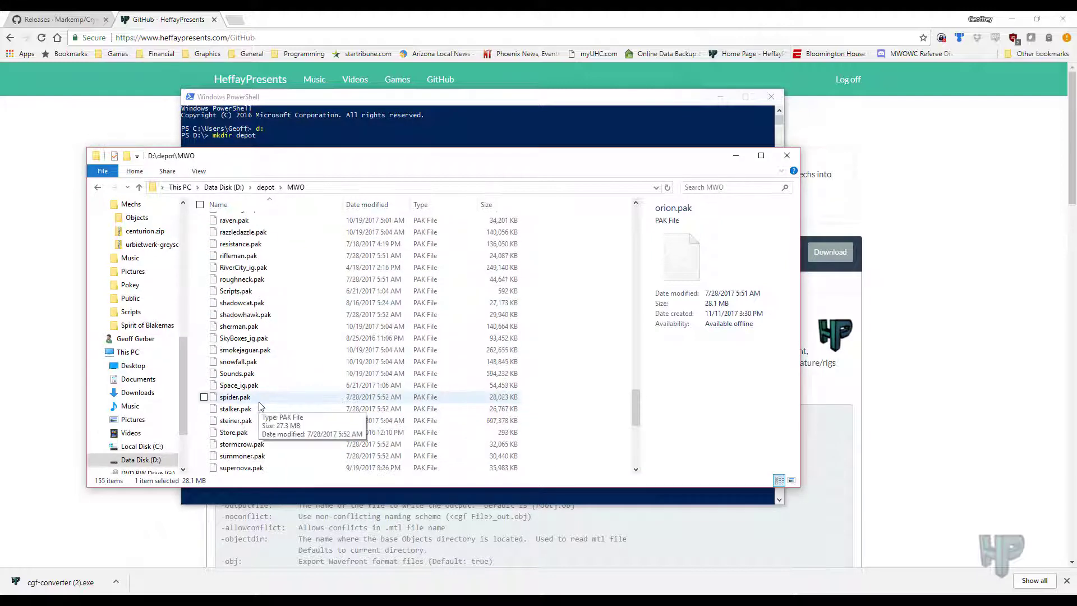
scroll(254, 389, "down", 2)
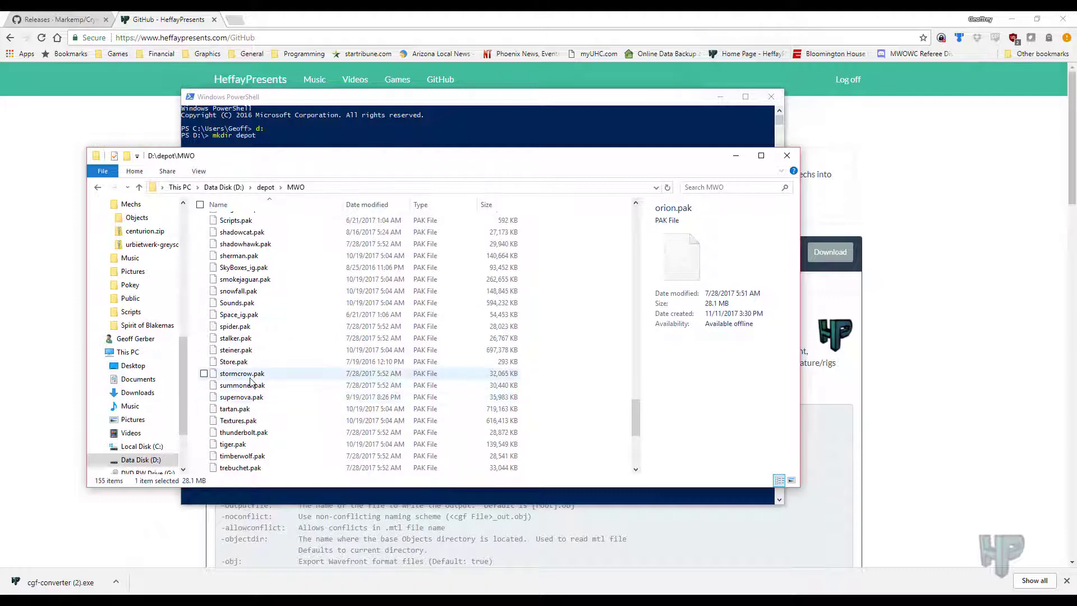
scroll(249, 377, "down", 3)
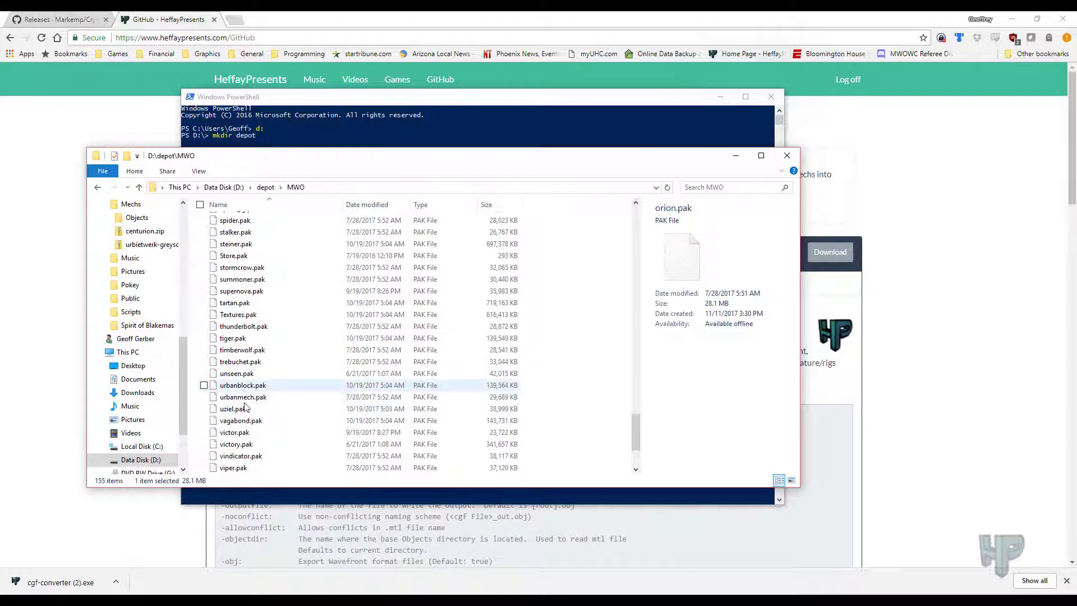
left_click(241, 385)
left_click(239, 398)
right_click(237, 399)
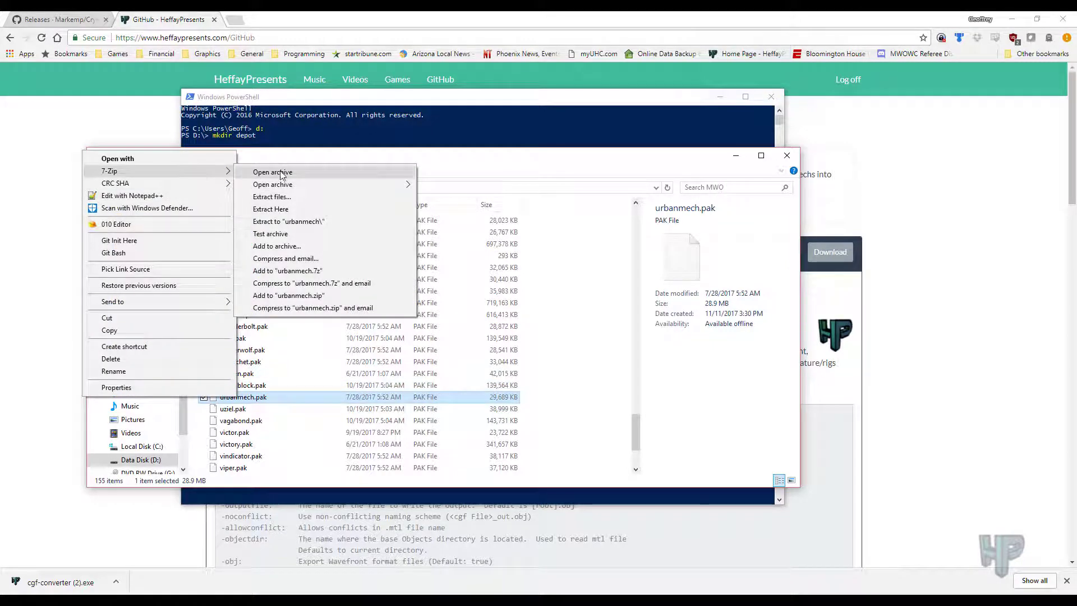
left_click(287, 209)
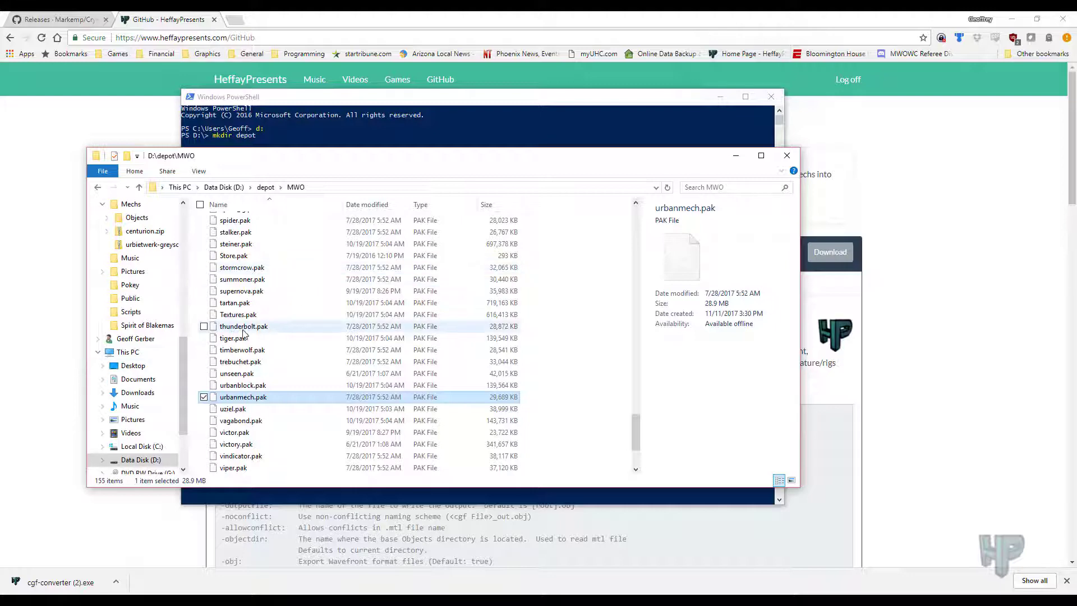
- Extract Industrial_ig.pak in place with 7-Zip Extract Here
scroll(276, 330, "up", 17)
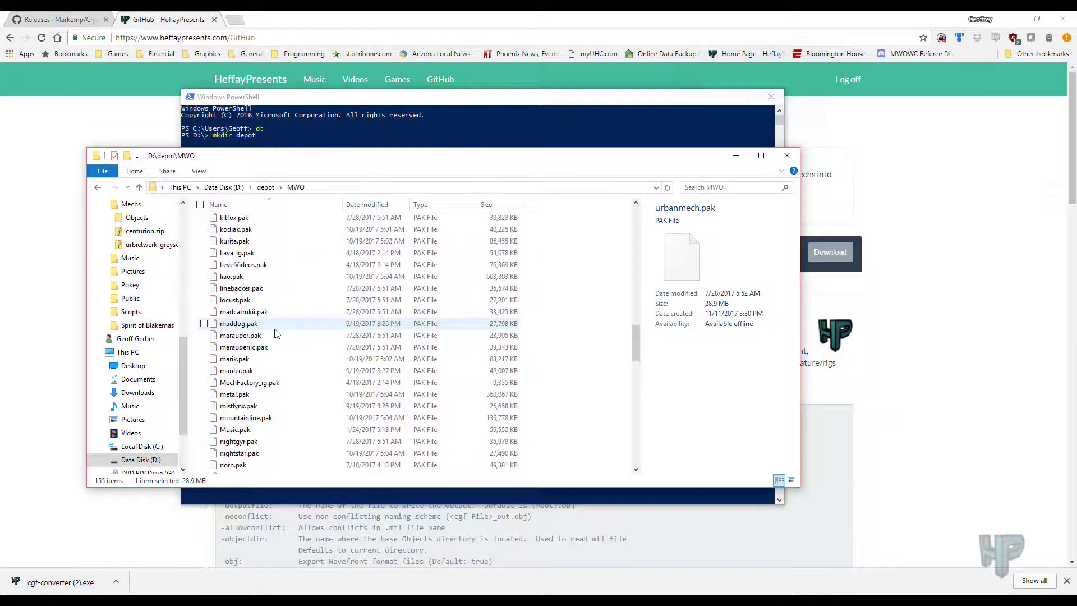
scroll(275, 332, "up", 13)
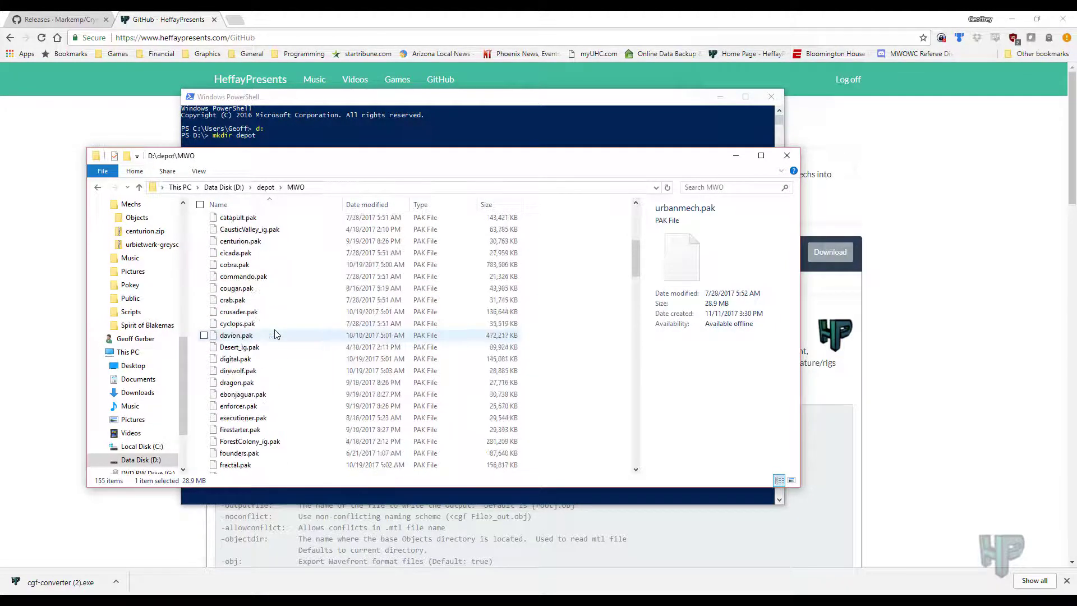
scroll(274, 334, "up", 1)
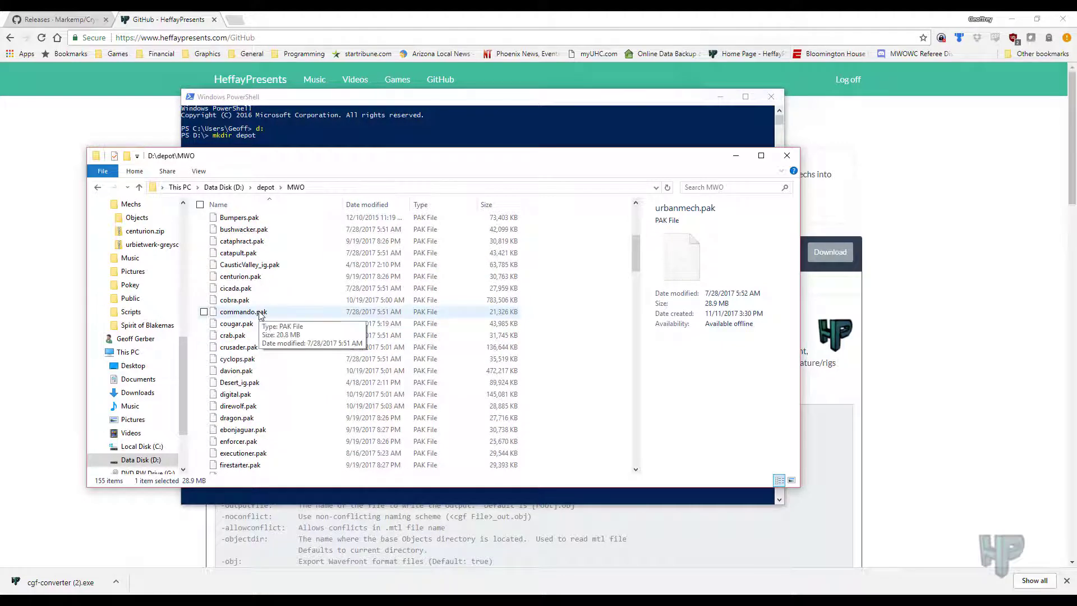
scroll(269, 311, "down", 10)
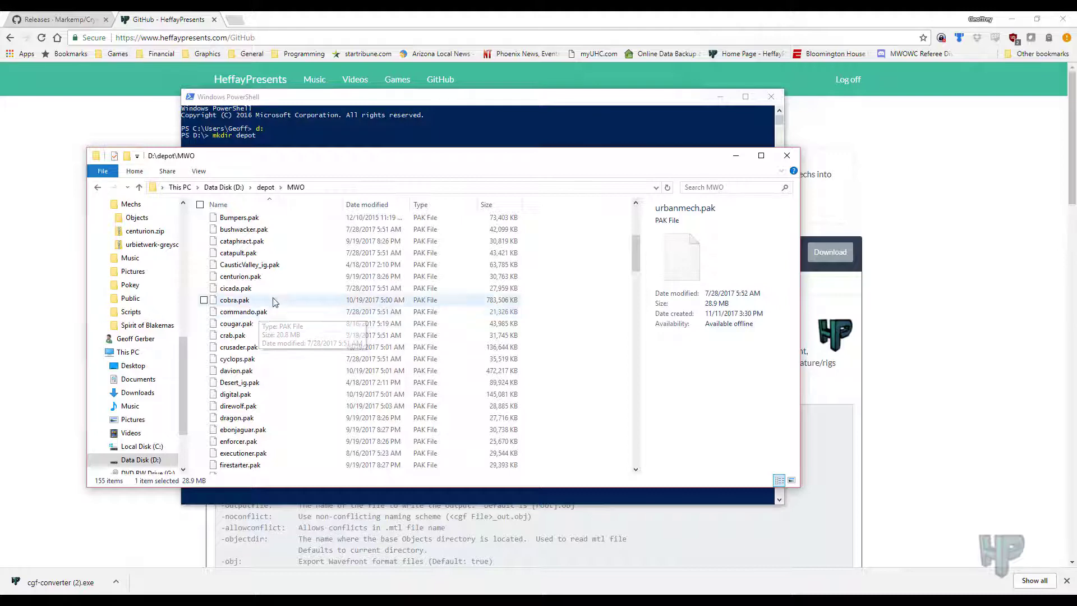
left_click(292, 330)
right_click(281, 328)
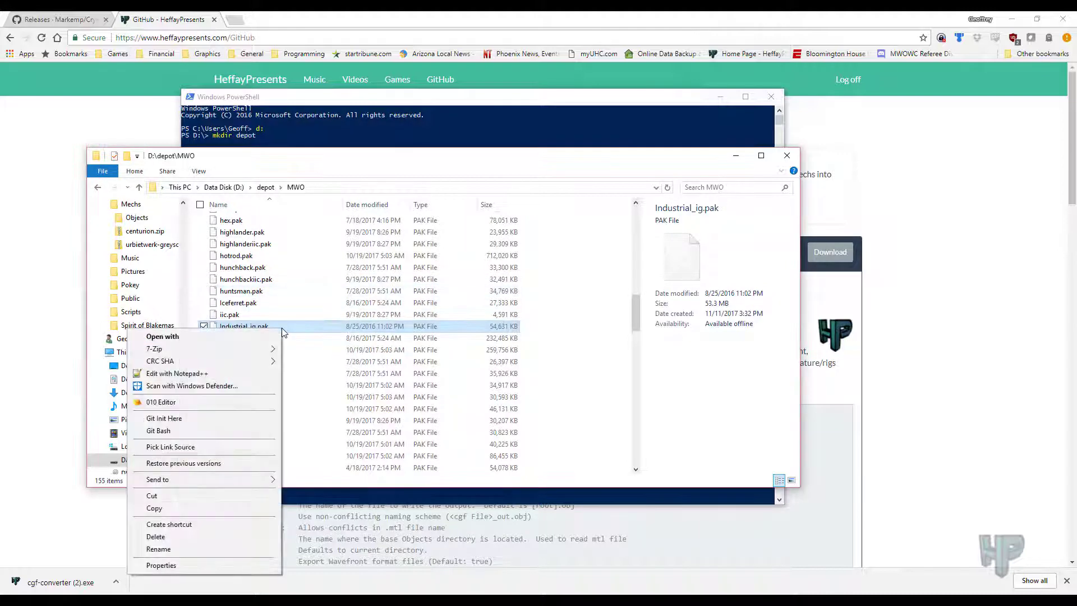
mouse_move(228, 349)
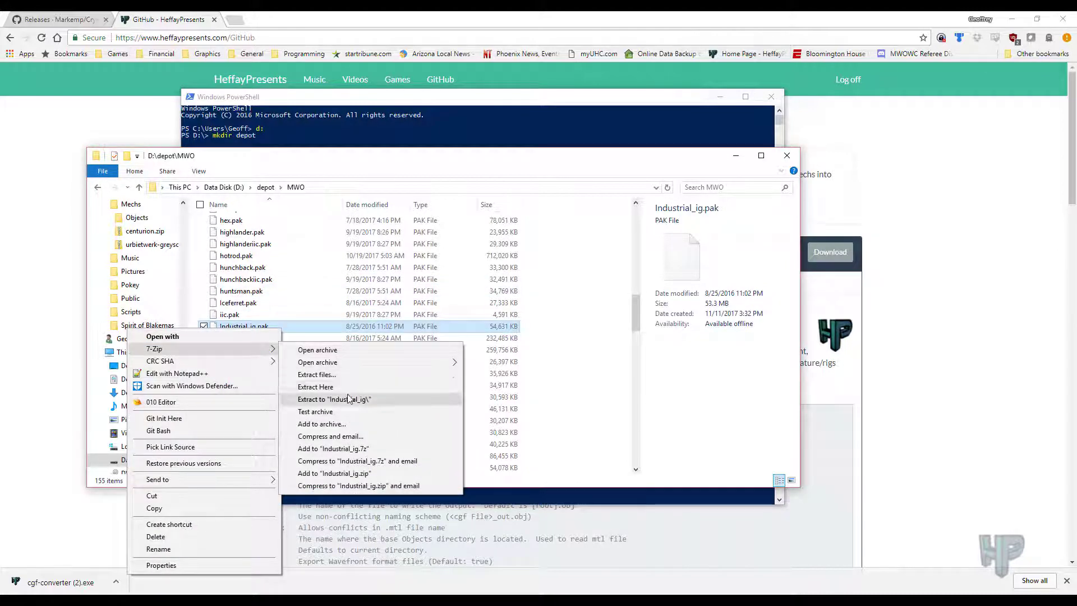
left_click(345, 386)
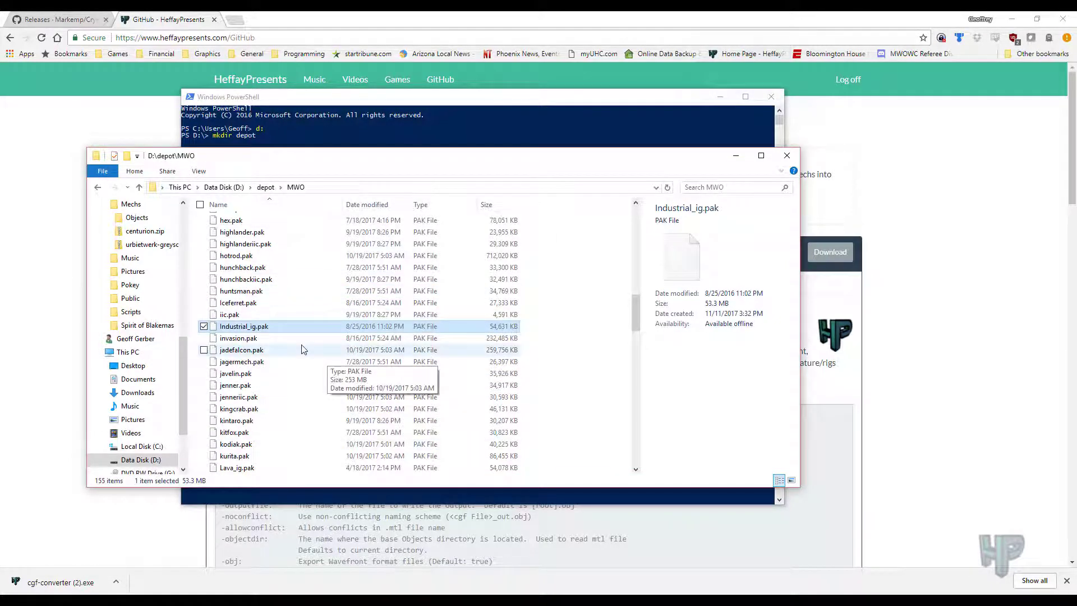
- Extract MechFactory_ig.pak in place with 7-Zip Extract Here
scroll(291, 385, "down", 4)
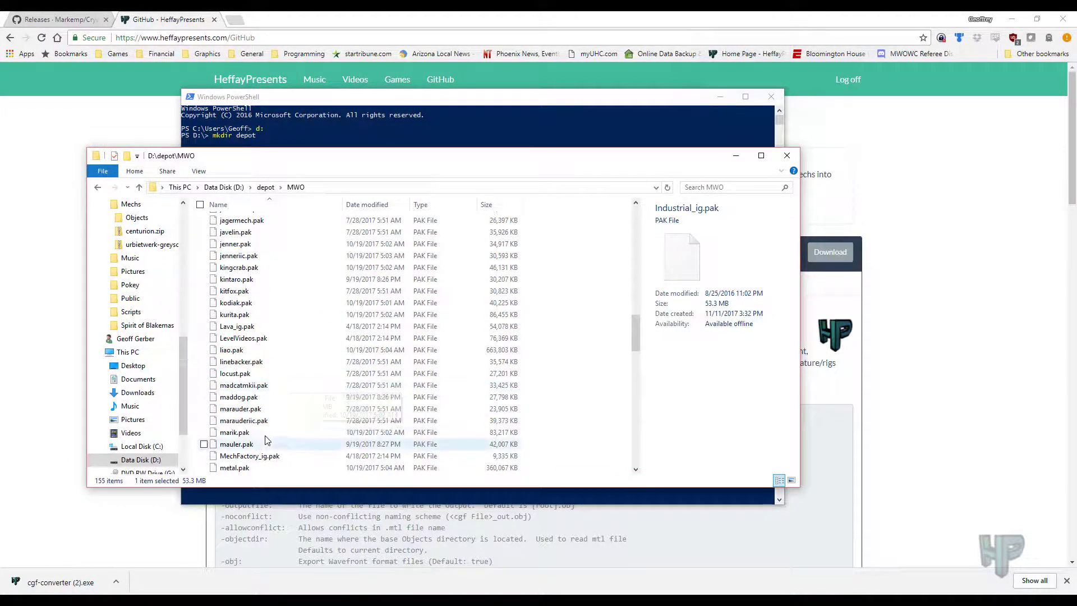
scroll(267, 439, "down", 3)
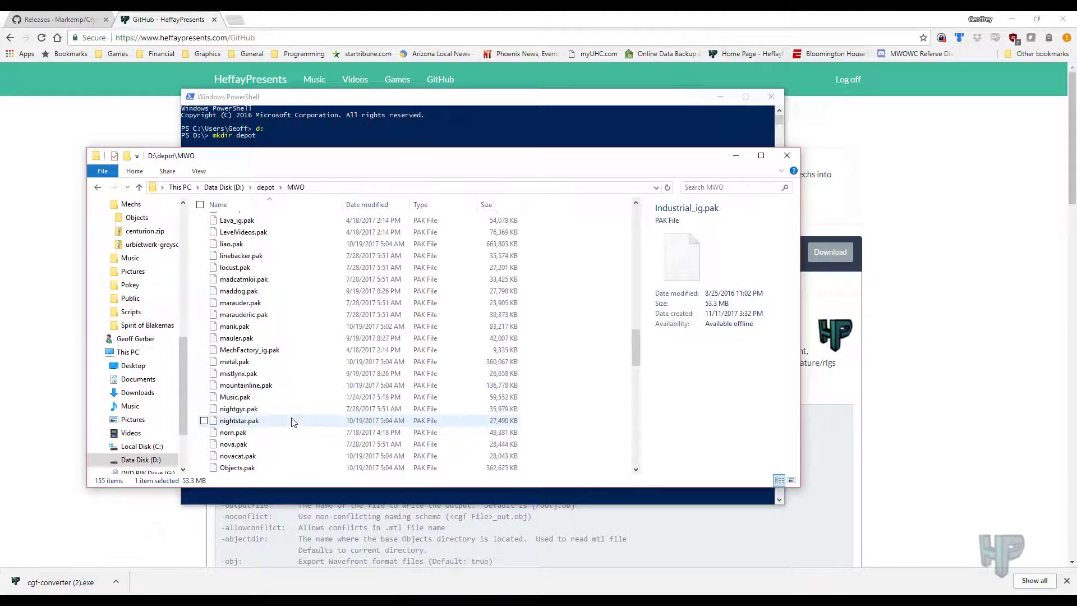
left_click(257, 351)
right_click(257, 352)
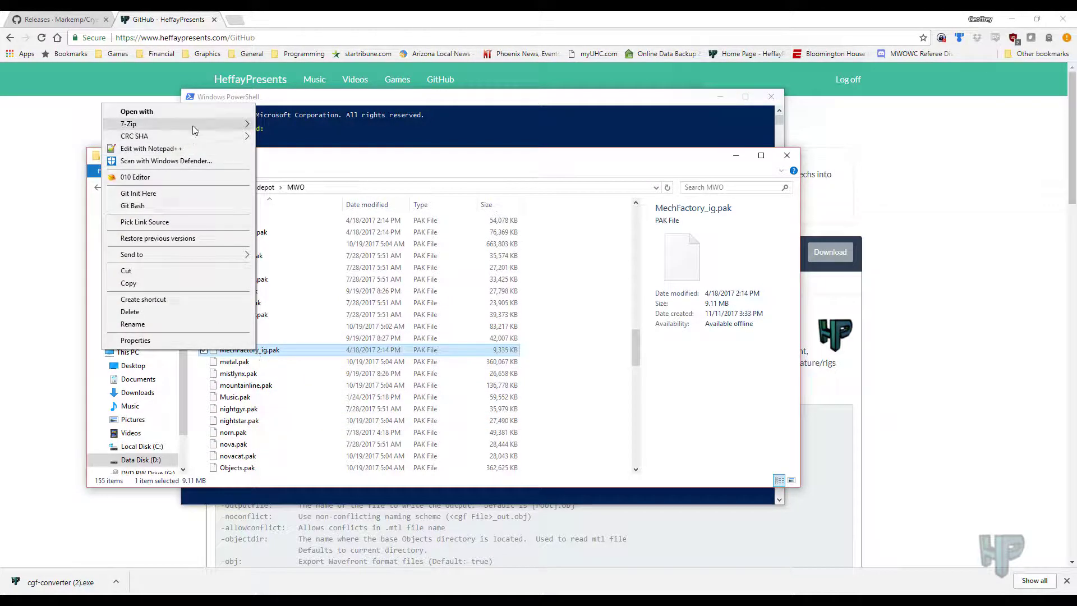
mouse_move(193, 128)
left_click(332, 161)
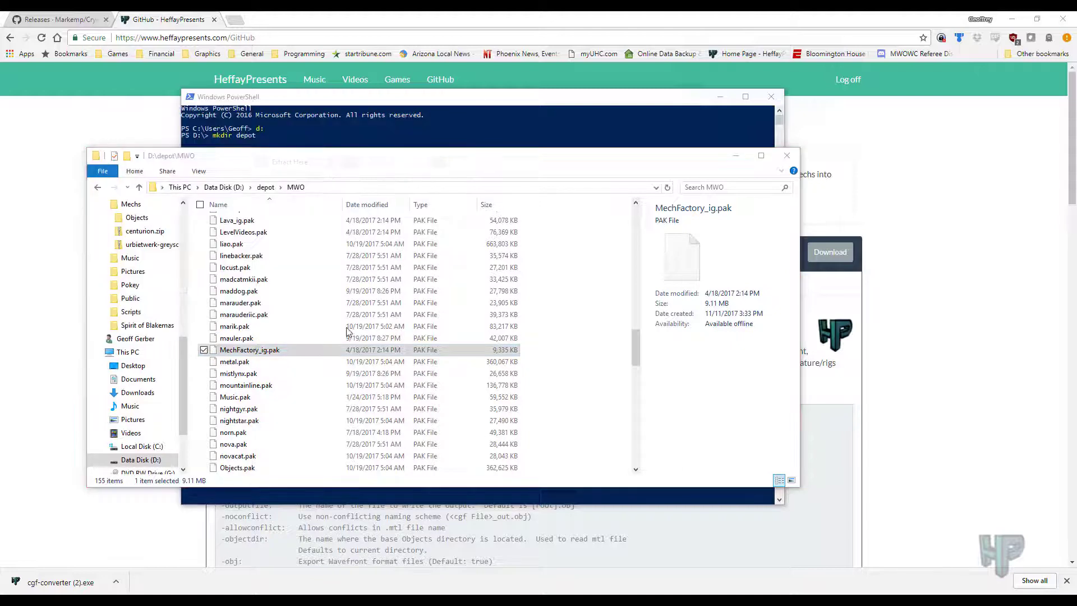
scroll(280, 353, "down", 2)
- Extract Music.pak in place with 7-Zip and select the new Music folder
left_click(235, 327)
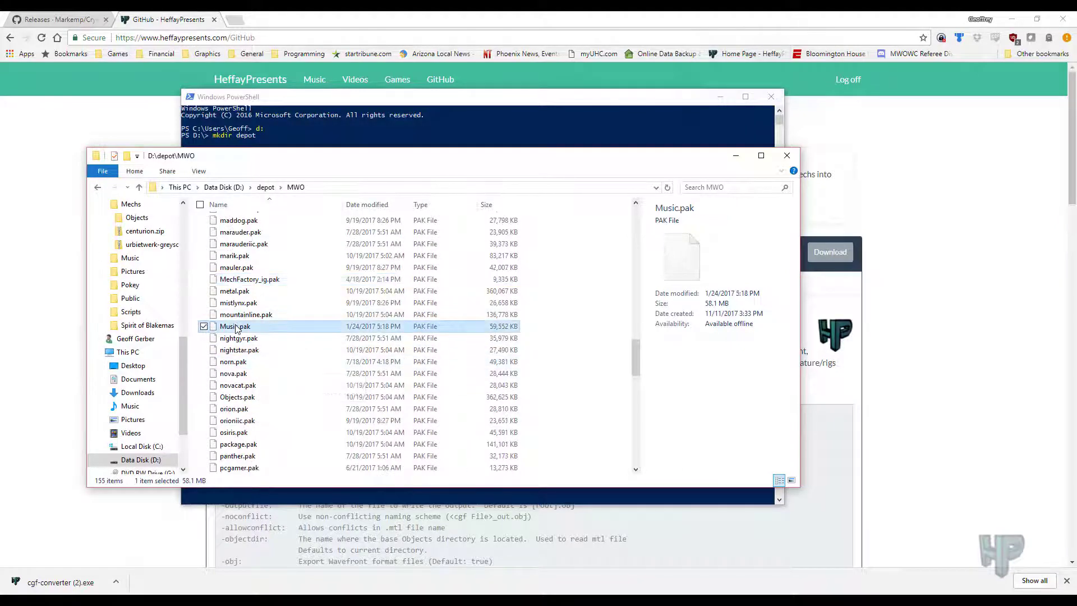
right_click(235, 329)
mouse_move(200, 350)
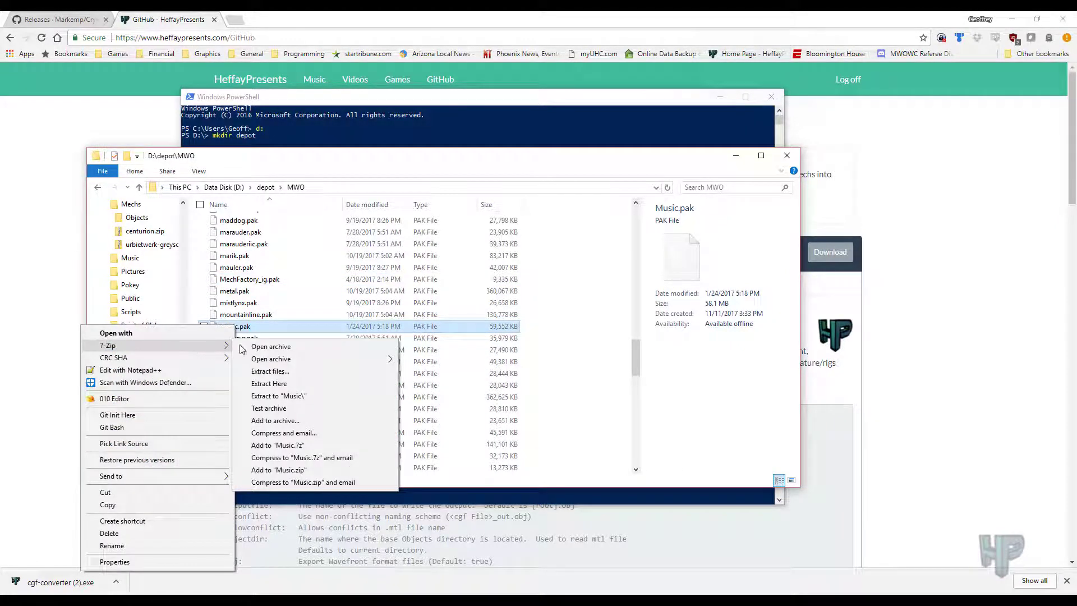
left_click(302, 385)
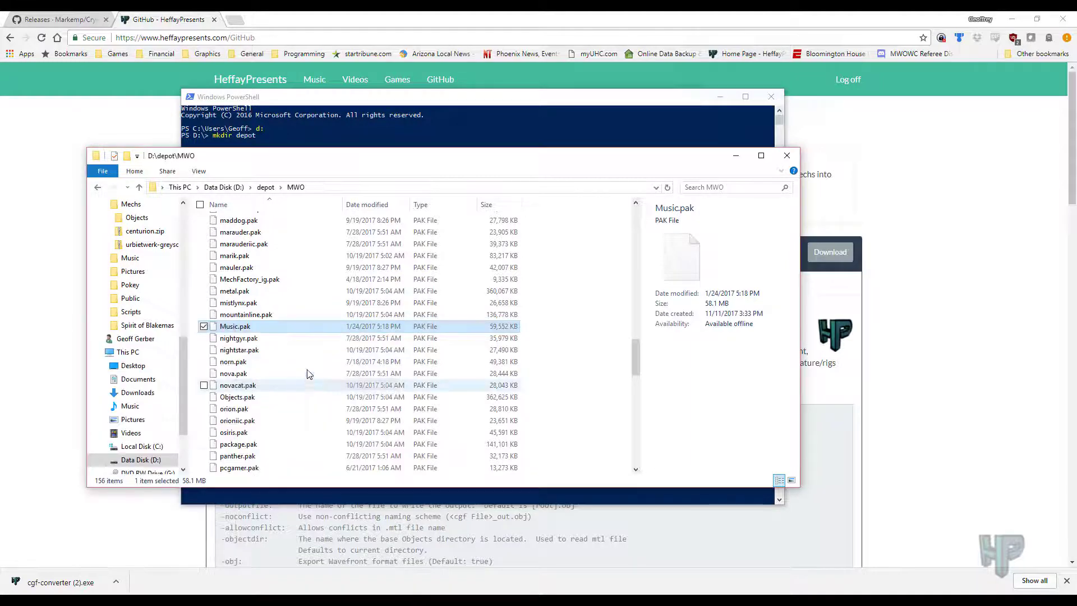
scroll(302, 370, "up", 20)
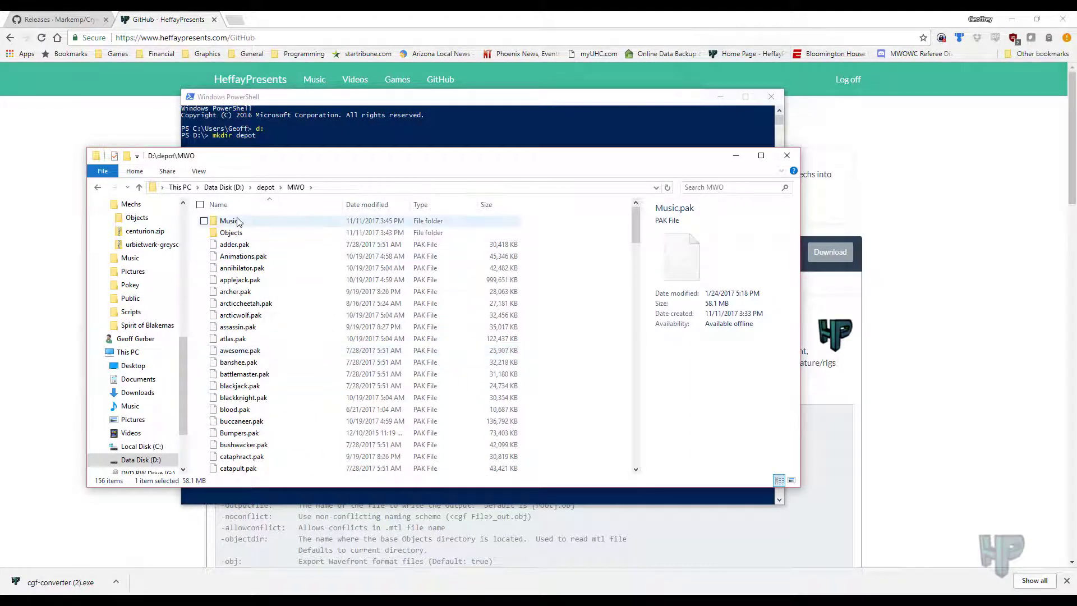
left_click(231, 221)
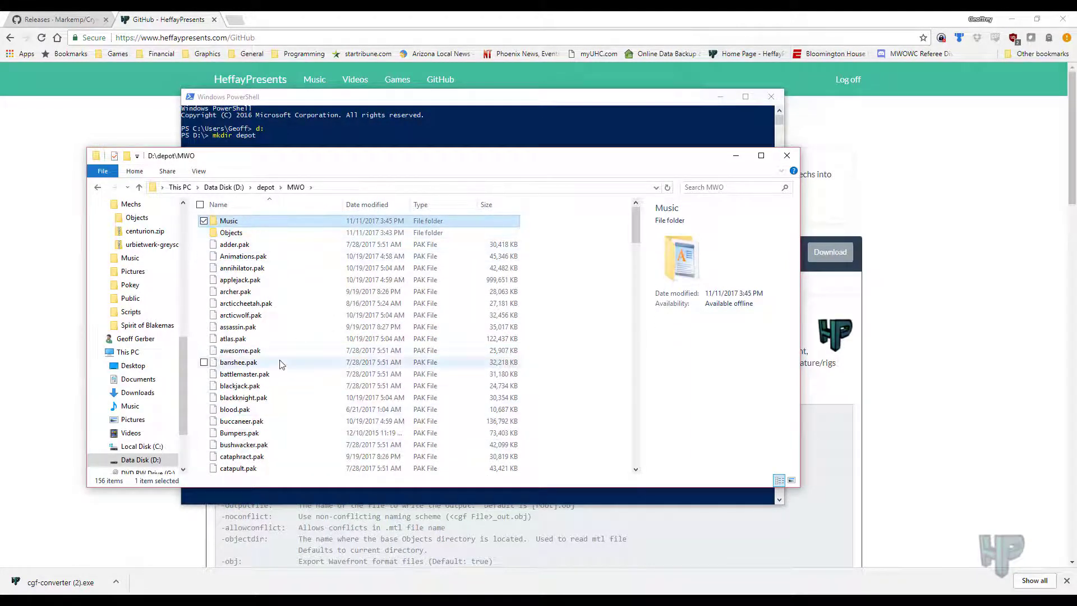
- Extract the 601 MB Textures.pak in place and move the progress window aside
scroll(279, 365, "down", 20)
scroll(283, 374, "down", 15)
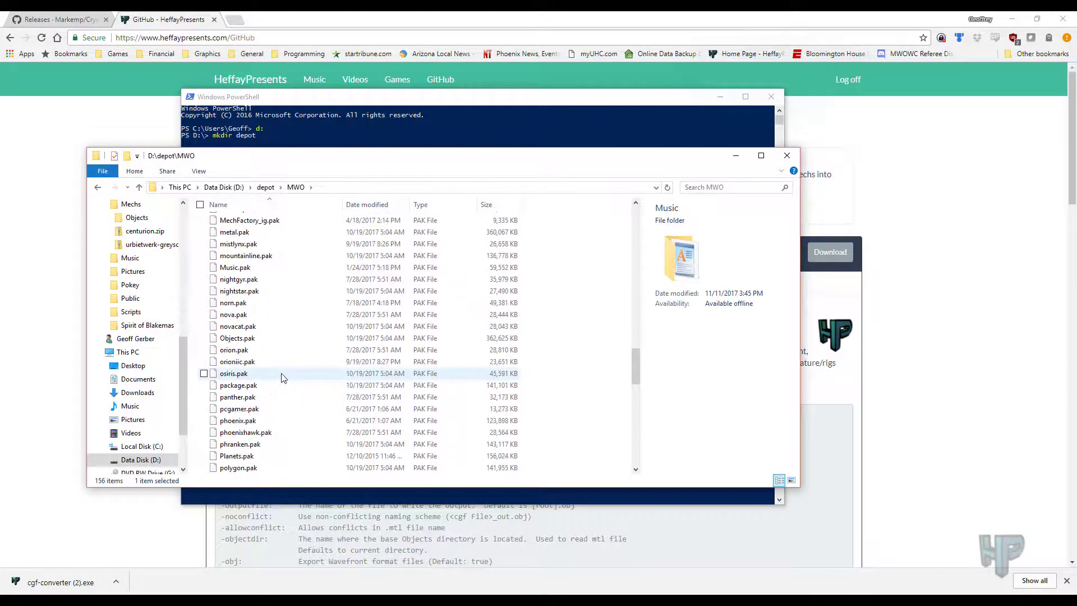
scroll(282, 378, "down", 4)
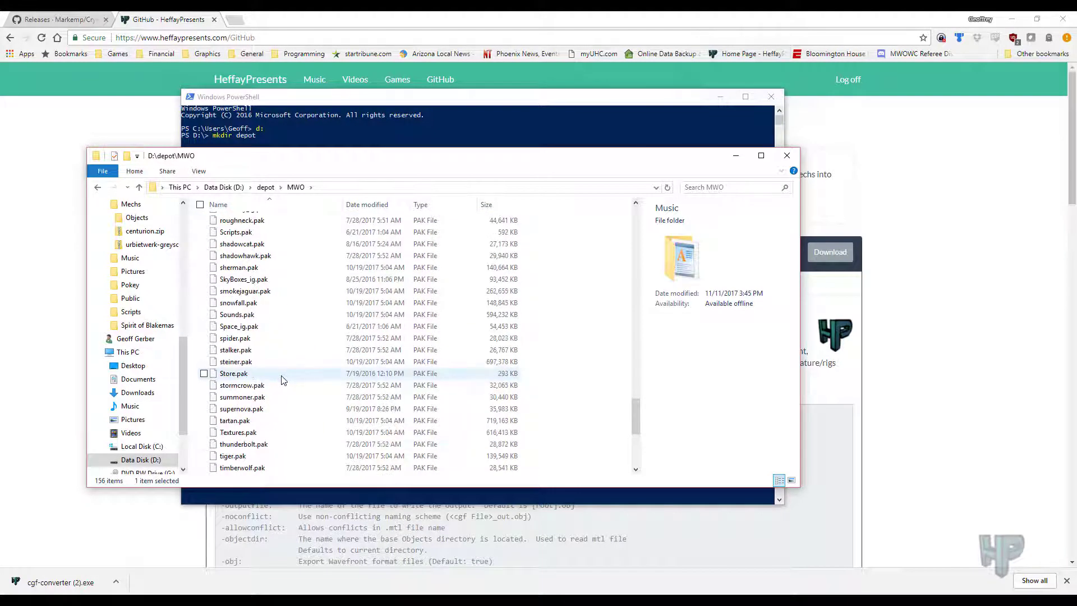
left_click(240, 432)
right_click(242, 433)
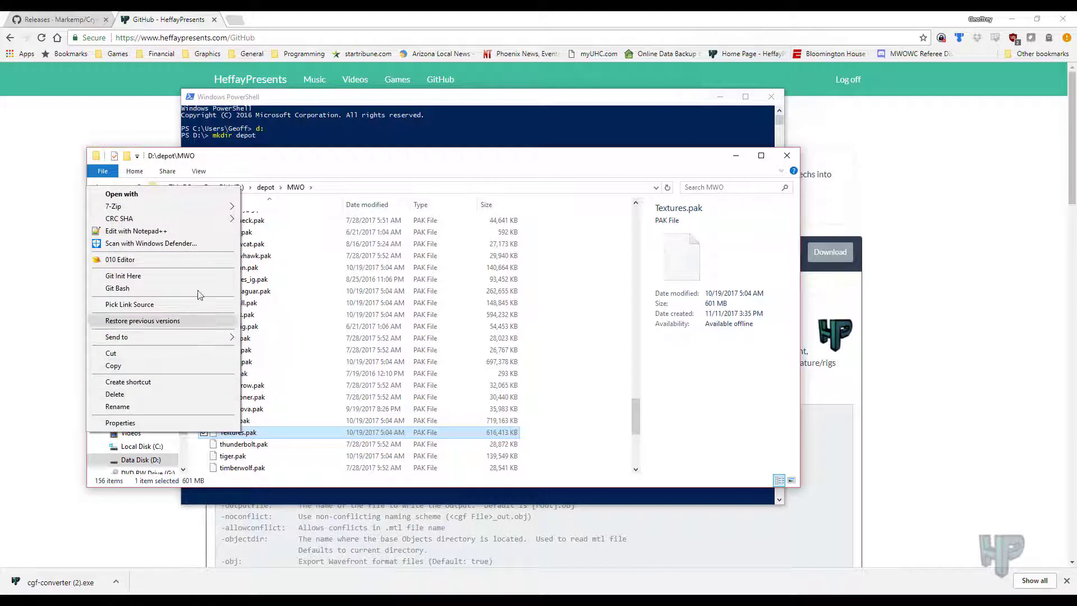
mouse_move(183, 206)
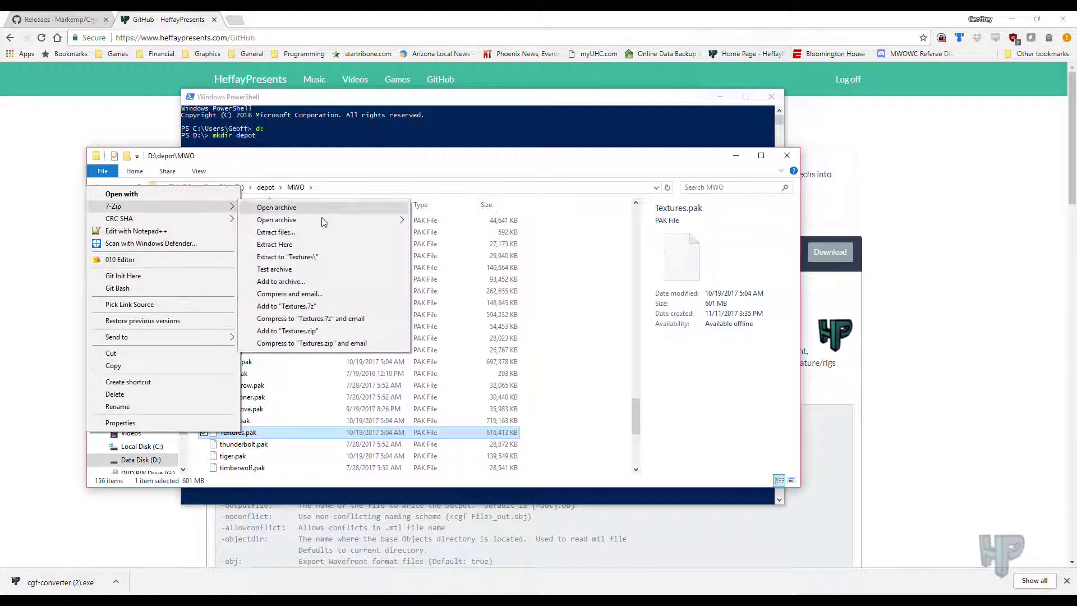
left_click(321, 244)
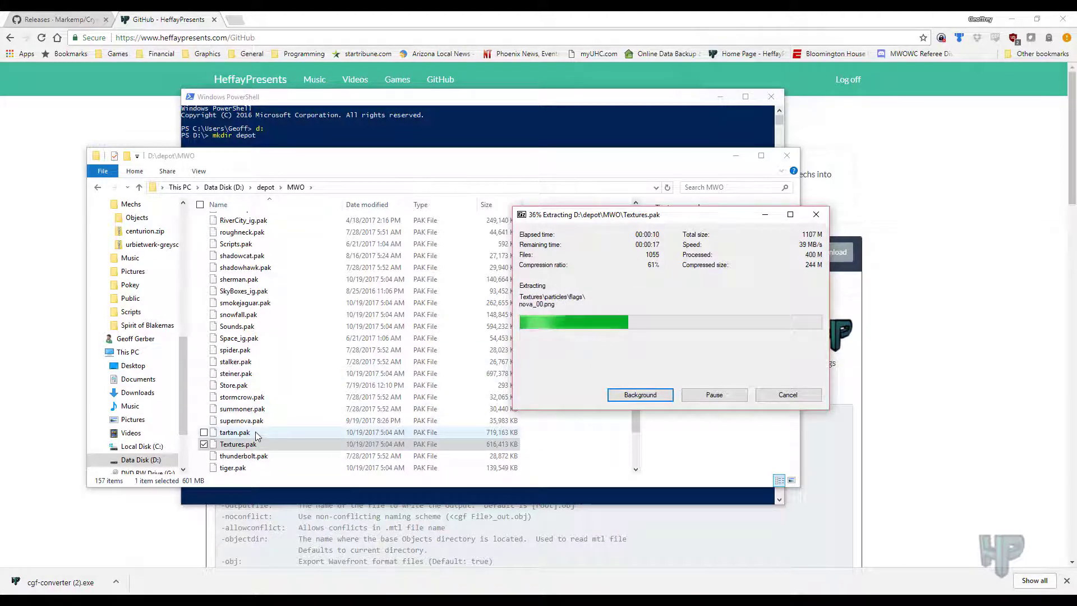
left_click_drag(637, 218, 834, 46)
- Browse the MWO folder's .pak list and select Planets.pak to show its details
left_click(286, 420)
scroll(291, 434, "down", 4)
scroll(290, 433, "up", 6)
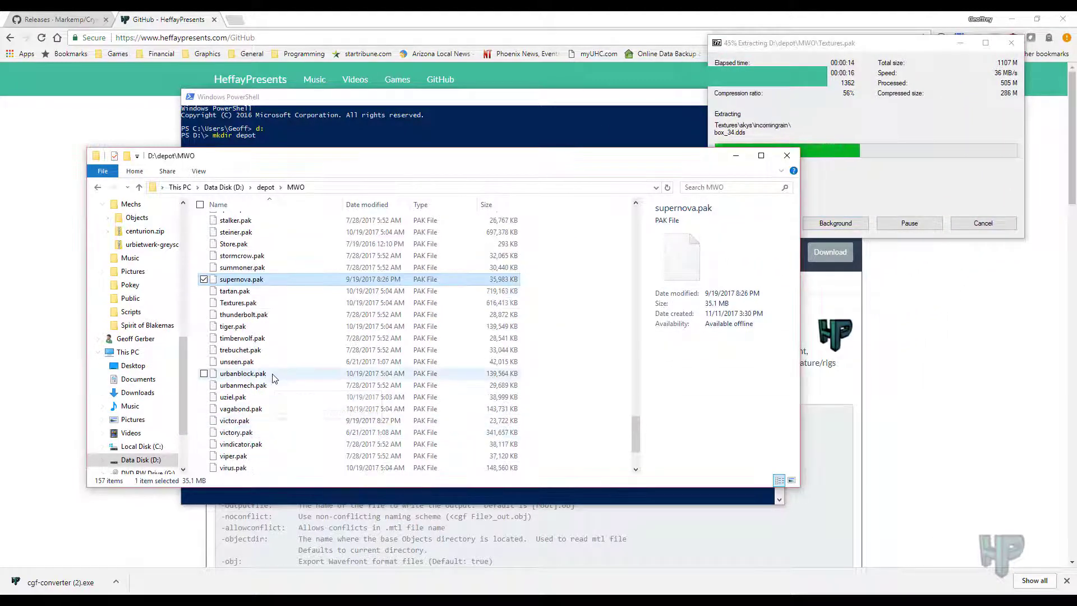
left_click(272, 377)
scroll(269, 392, "up", 13)
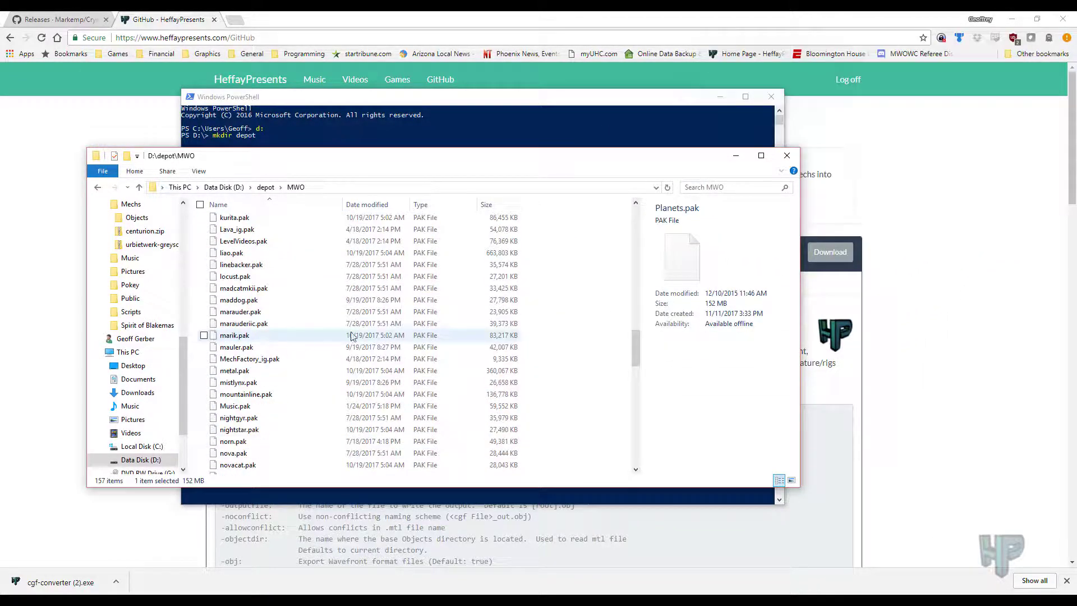
scroll(352, 333, "up", 8)
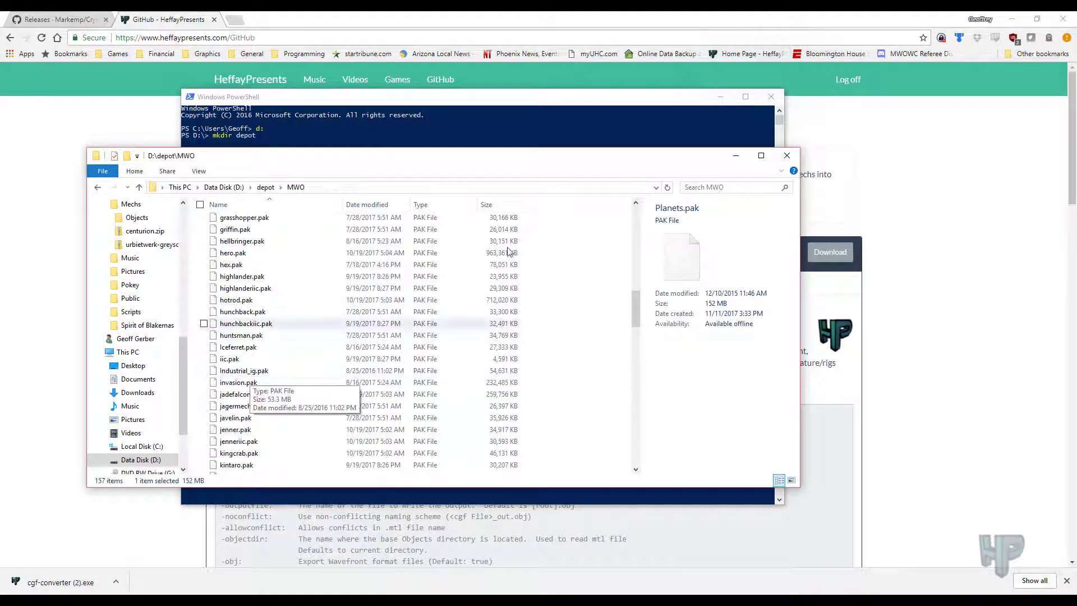
- Restore the MWO Explorer window and check the extracted Objects and Textures folders
key("super+Down")
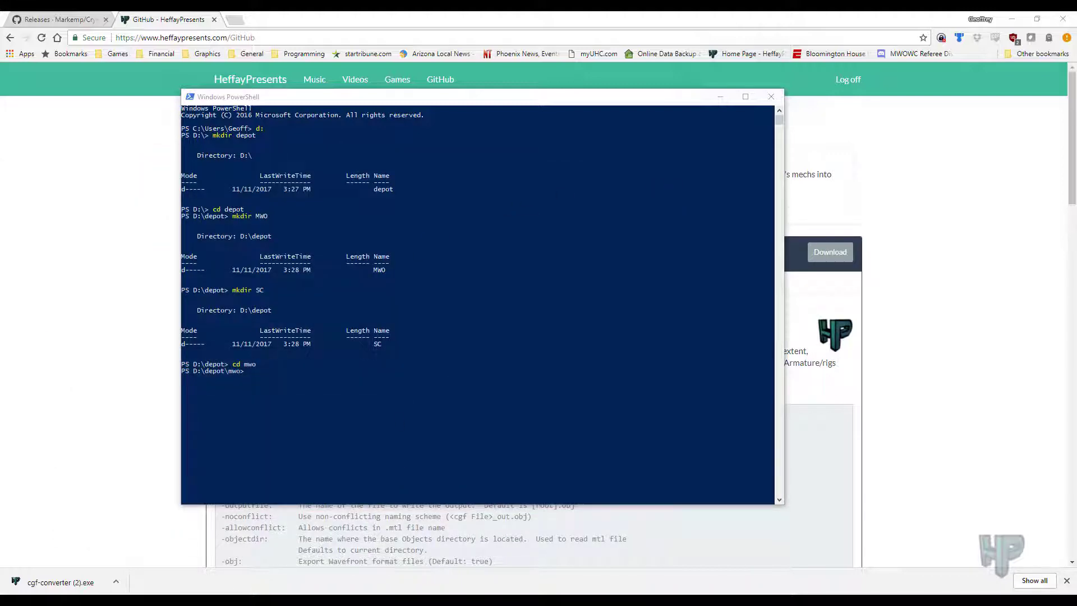
mouse_move(120, 600)
left_click(61, 553)
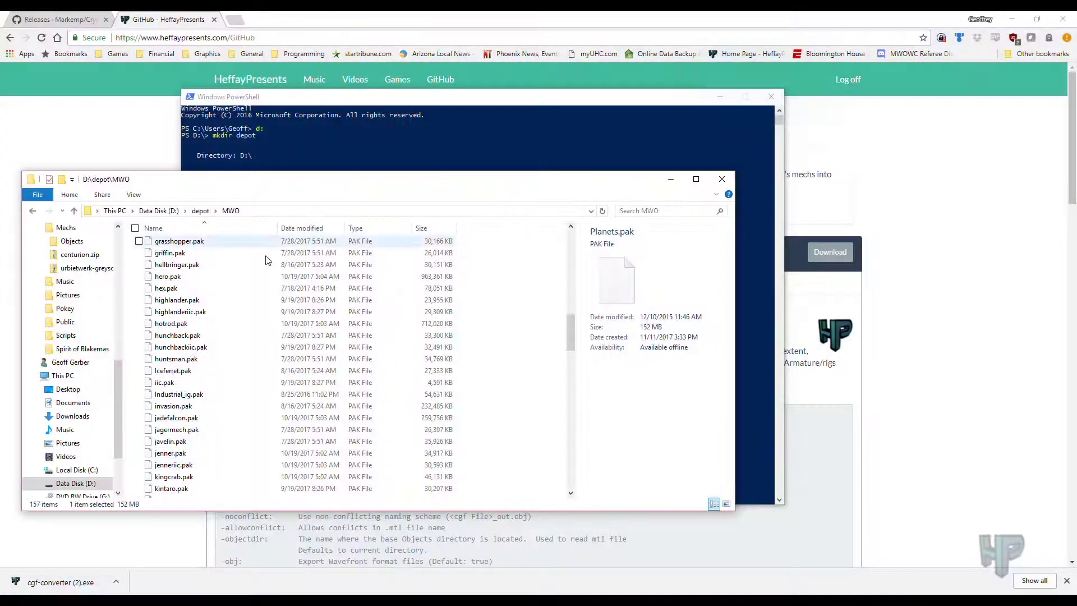
scroll(257, 252, "up", 17)
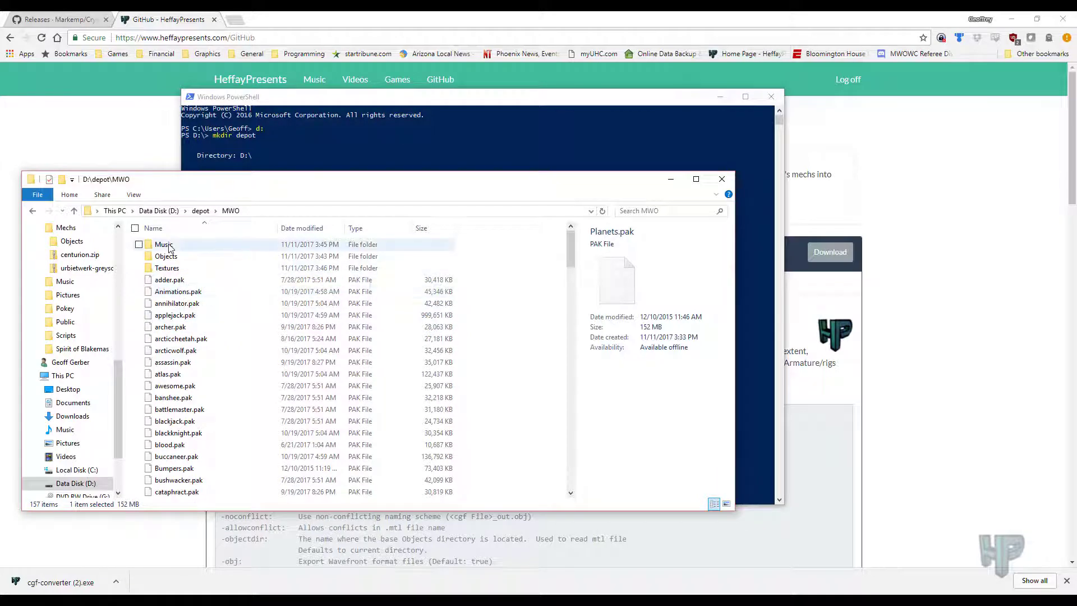
double_click(169, 255)
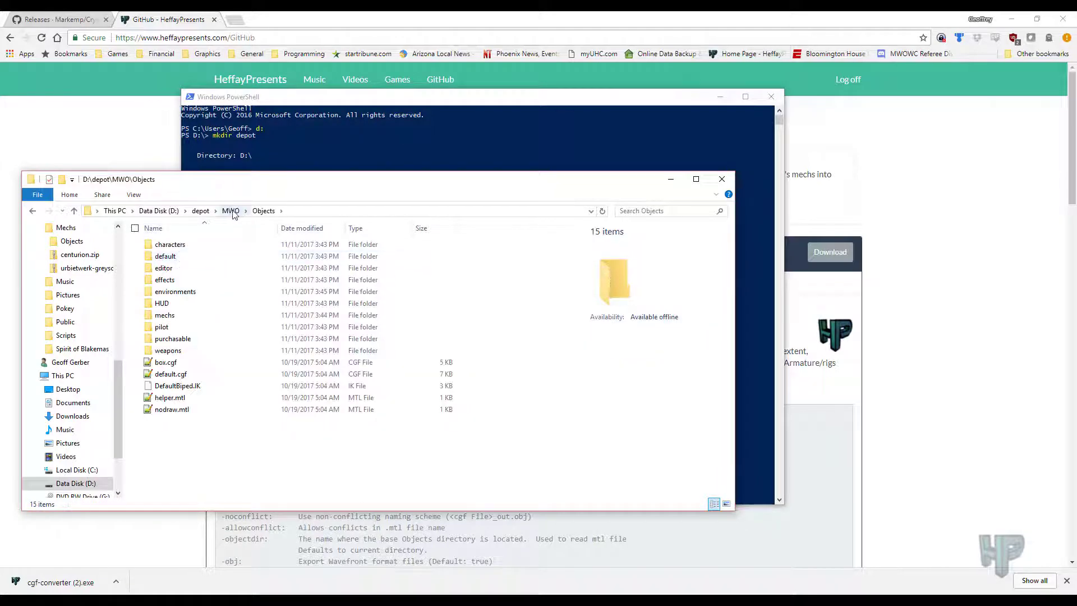
left_click(230, 211)
double_click(168, 268)
left_click(230, 211)
- Select Objects and reveal the full D:\depot\MWO path in the address bar
left_click(146, 210)
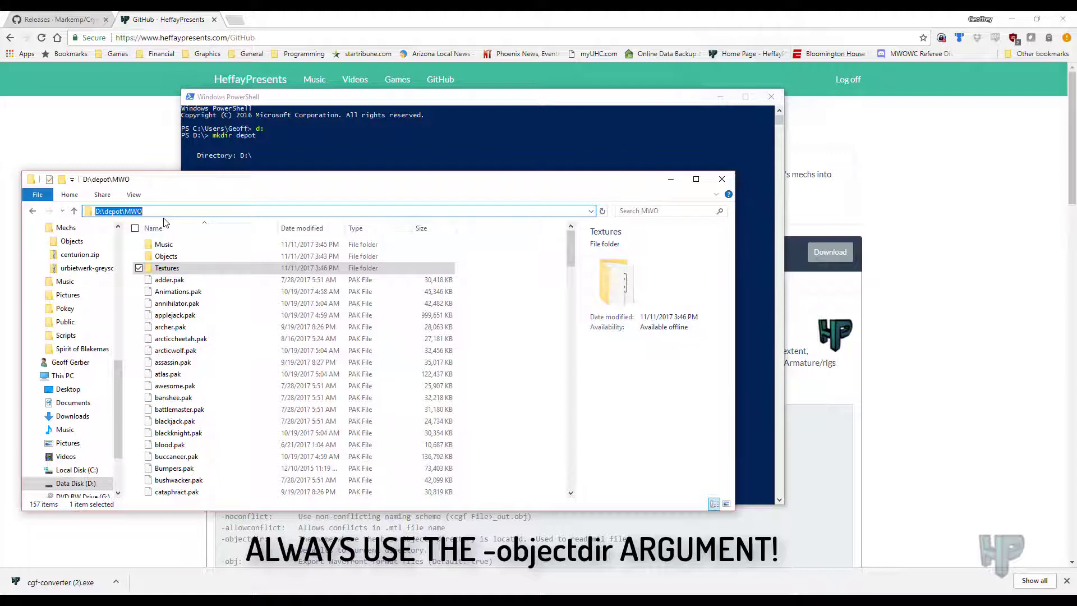
left_click(182, 257)
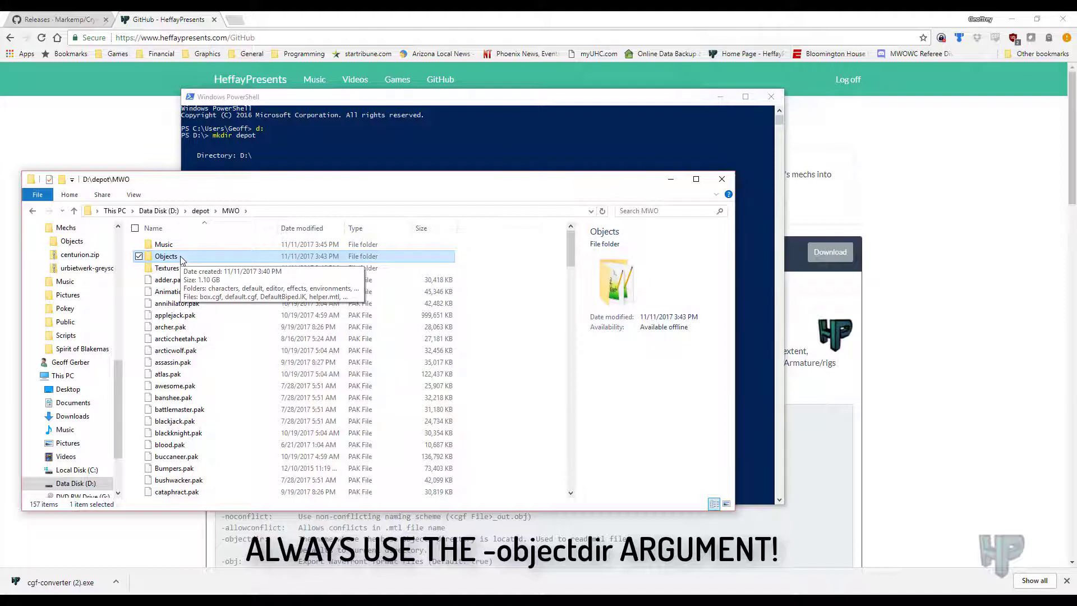
left_click(329, 212)
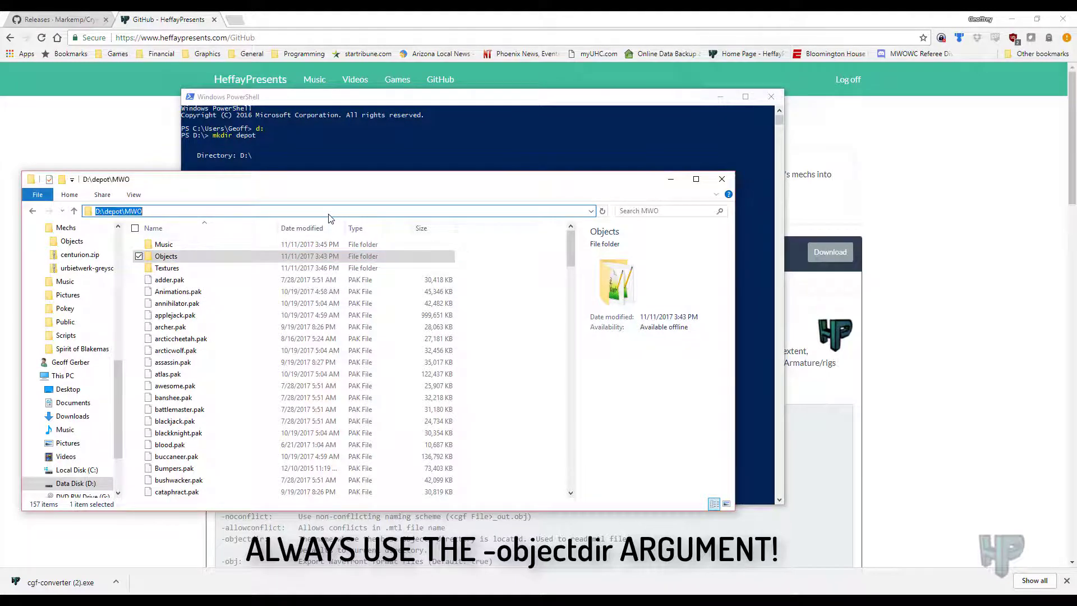
left_click_drag(329, 179, 347, 190)
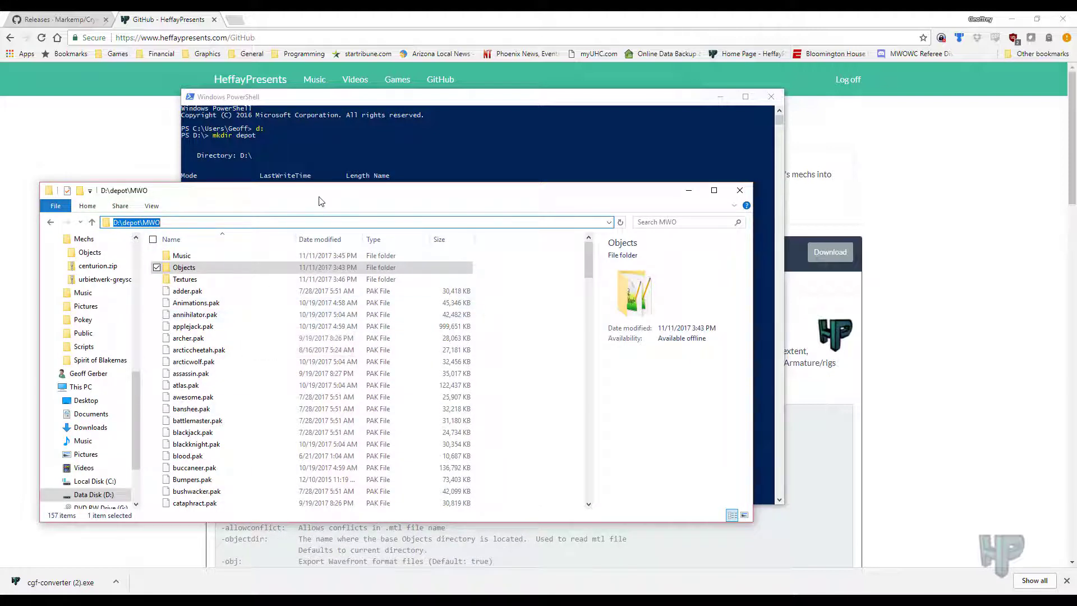
- In PowerShell, change to D:\scripts and list it, highlighting cgf-converter.exe
left_click(337, 134)
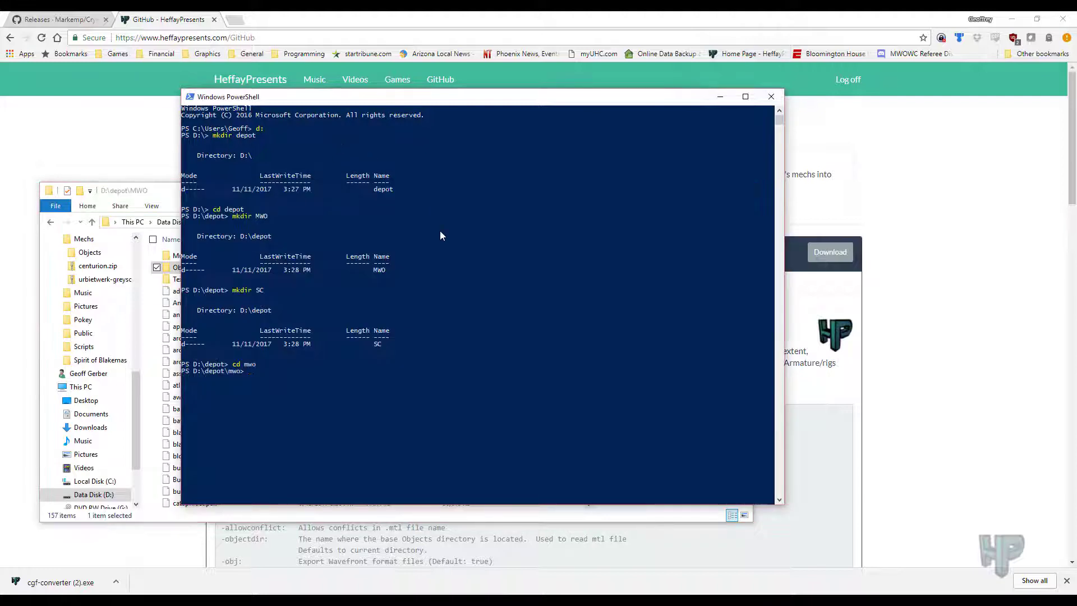
type("cd \\script")
key("Return")
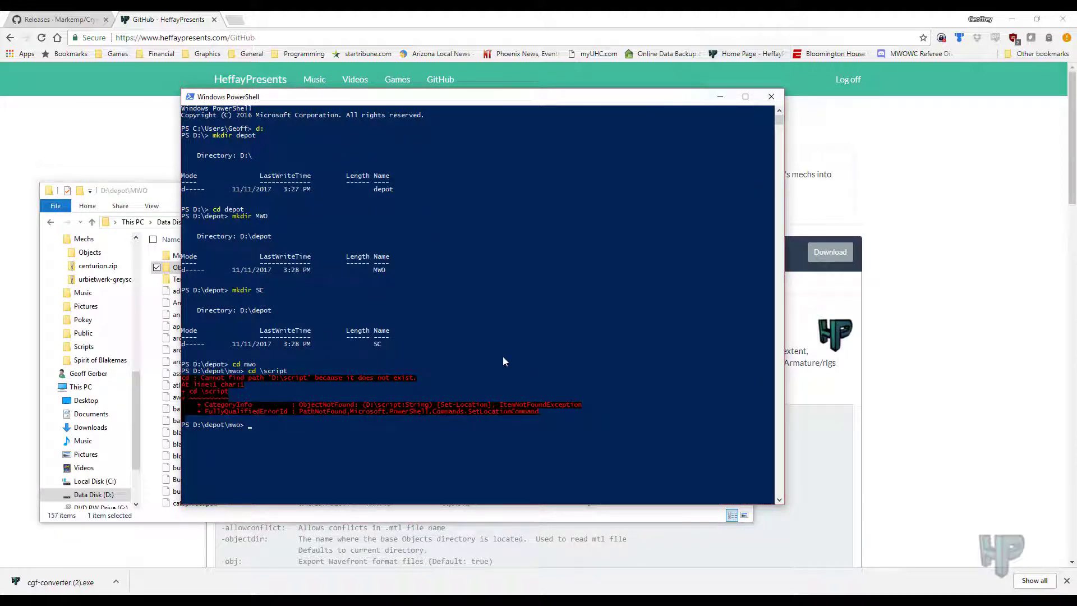
type("cd \\scripts")
key("Return")
type("dir")
key("Return")
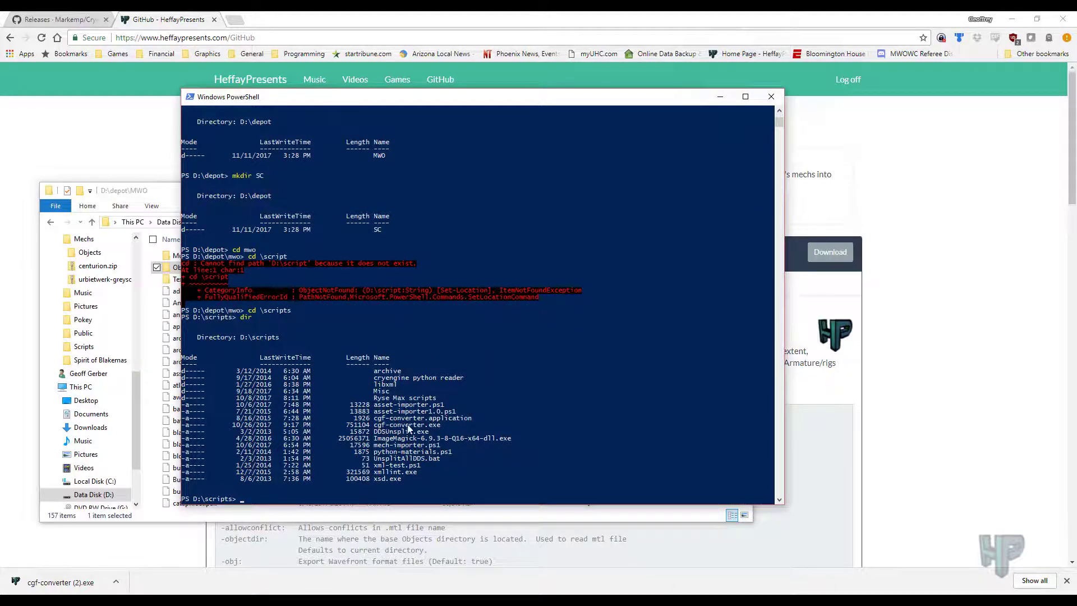
left_click_drag(374, 424, 459, 427)
left_click(483, 418)
- Change to D:\depot\mwo\objects and list its asset folders
type("cd \\depot\\mwo")
key("Return")
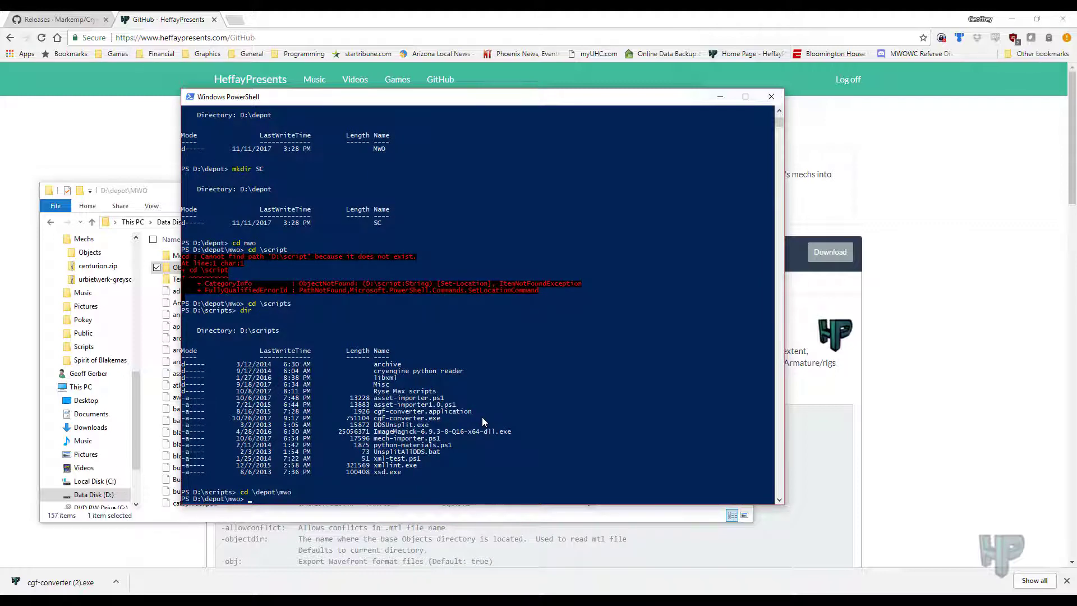
type("cd ")
type("objc")
type("cts")
key("Return")
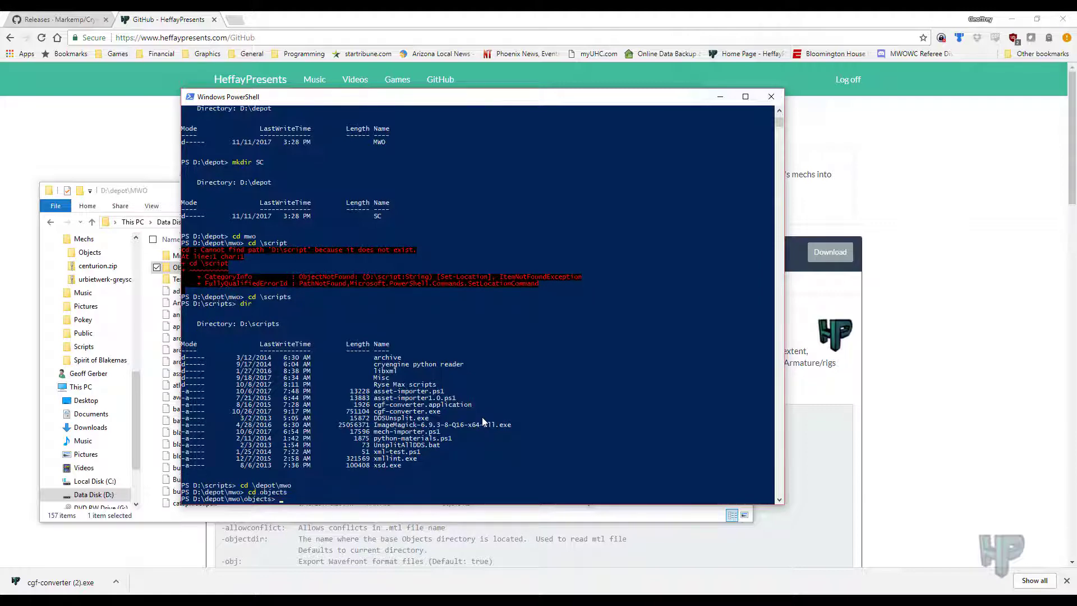
type("dir")
key("Return")
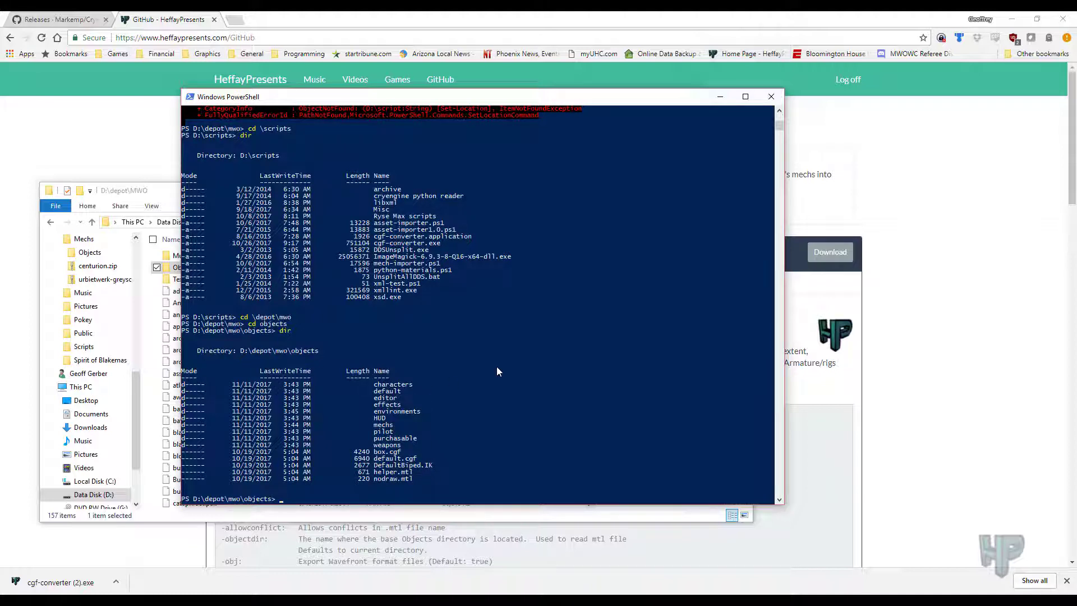
type("cd p")
type("urs")
type("hasables")
- Change into the purchasable folder using Tab completion and list it
key("Return")
type("cd p")
key("Tab")
key("Return")
type("dir")
key("Return")
- Move into cockpit_hanging and list its medallion folders
type("cd hang")
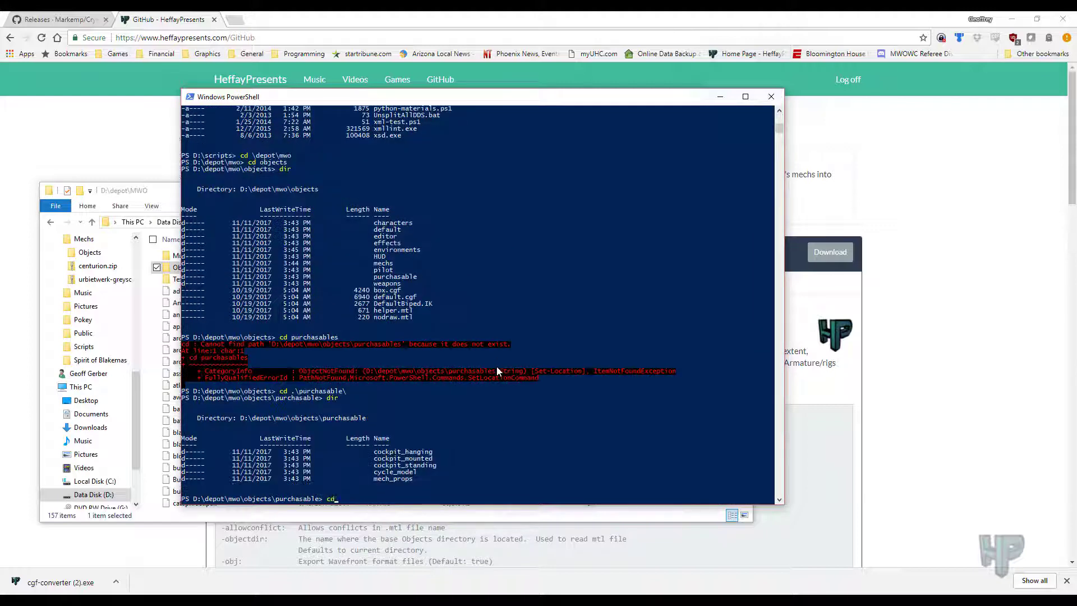
key("BackSpace")
key("BackSpace")
key("BackSpace")
key("BackSpace")
type("coc")
key("Tab")
key("Return")
type("dir")
key("Return")
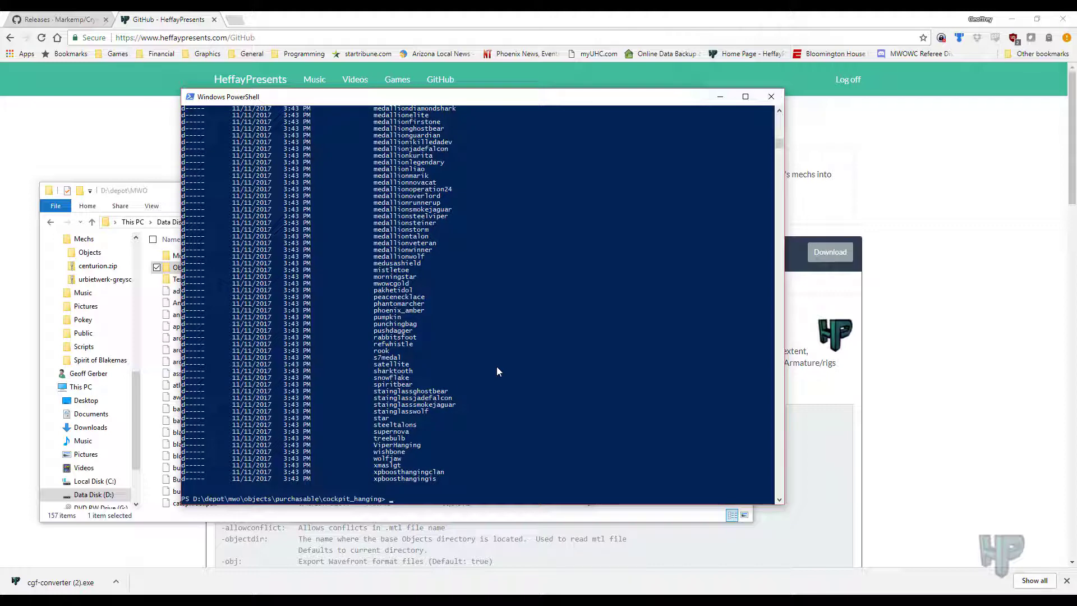
- Enter medallionasalhague and list its .cdf, .chr, .mtl and .dds files
type("cd .\\me")
key("Tab")
key("Return")
type("dir")
key("Return")
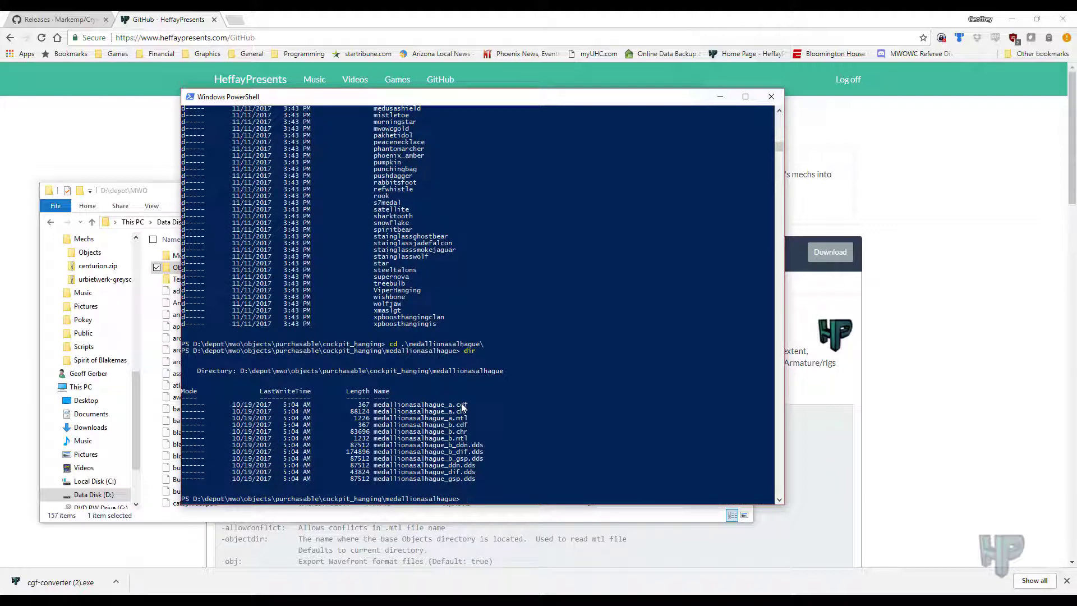
left_click_drag(456, 404, 467, 404)
right_click(466, 413)
left_click_drag(456, 411, 469, 415)
mouse_move(448, 465)
left_mouse_down()
mouse_move(460, 465)
mouse_move(452, 479)
left_mouse_up()
right_click(543, 429)
- Run cgf-converter.exe on medallionasalhague_a.chr with -objectdir "d:\depot\mwo"
type("cgf-converter.exe .\\")
key("Tab")
key("Tab")
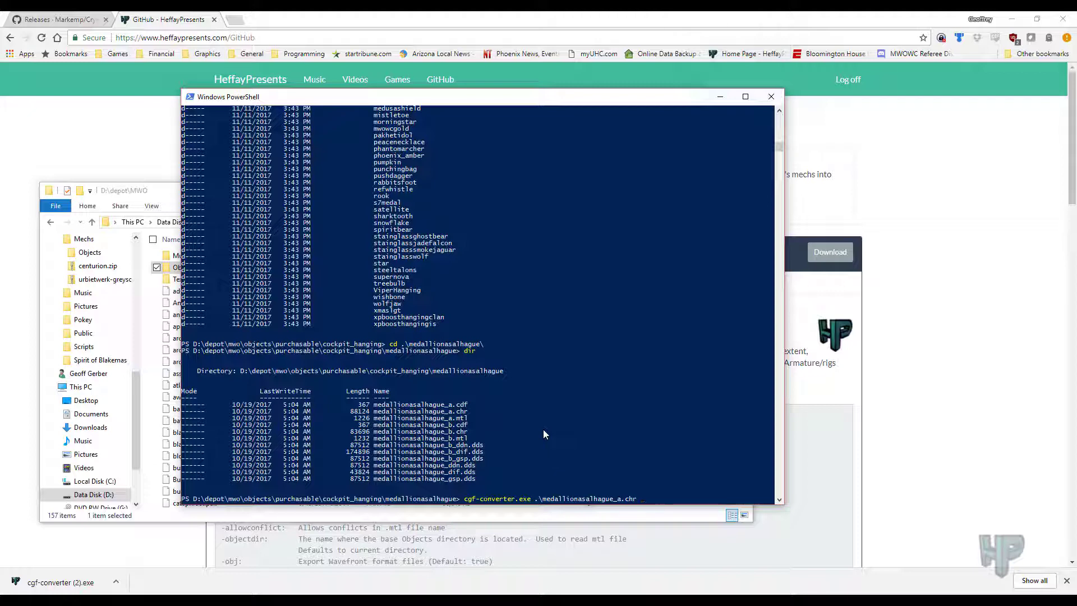
type("-da")
key("BackSpace")
key("BackSpace")
type("-e")
key("BackSpace")
type("-")
type("dds")
key("BackSpace")
key("BackSpace")
key("BackSpace")
type("tif")
key("BackSpace")
key("BackSpace")
key("BackSpace")
key("BackSpace")
type("objectdir \"d:\\depot\\mwo\"")
key("Return")
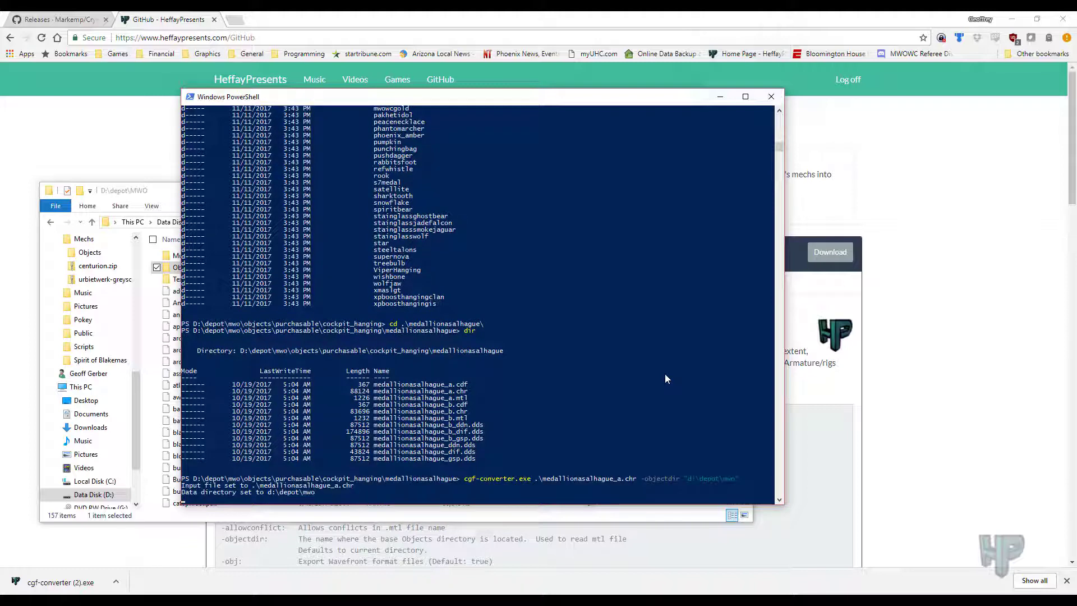
- List the folder and copy the new medallionasalhague_a.dae file name
type("dir")
key("Return")
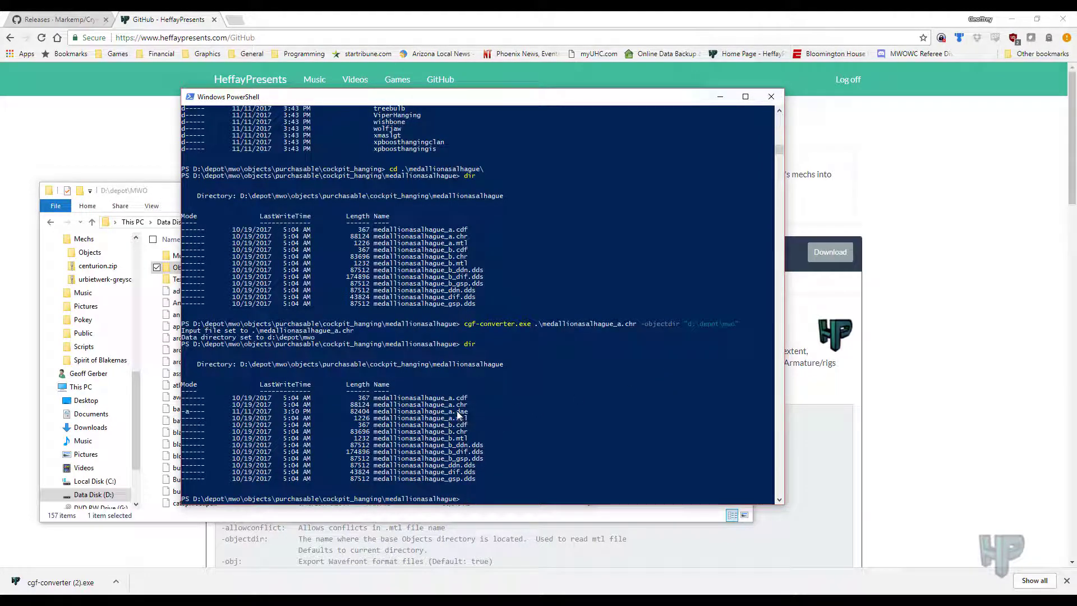
left_click_drag(467, 410, 460, 416)
left_click_drag(375, 412, 473, 417)
right_click(472, 416)
left_click_drag(374, 405, 475, 406)
right_click(470, 406)
left_click(422, 407)
- Switch the screen layout to Default
left_click(458, 411)
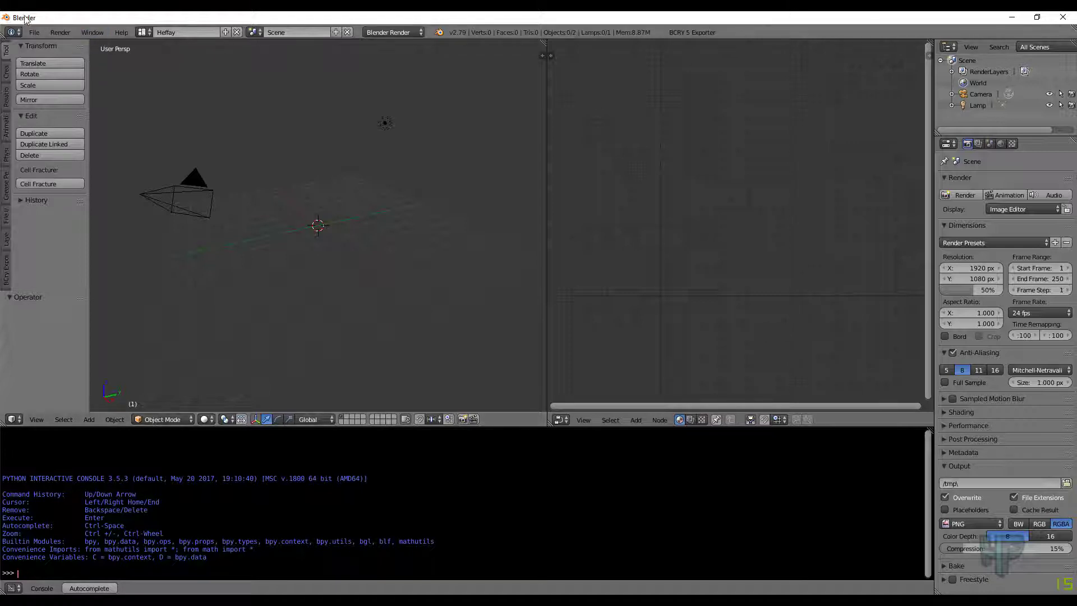
left_click(121, 34)
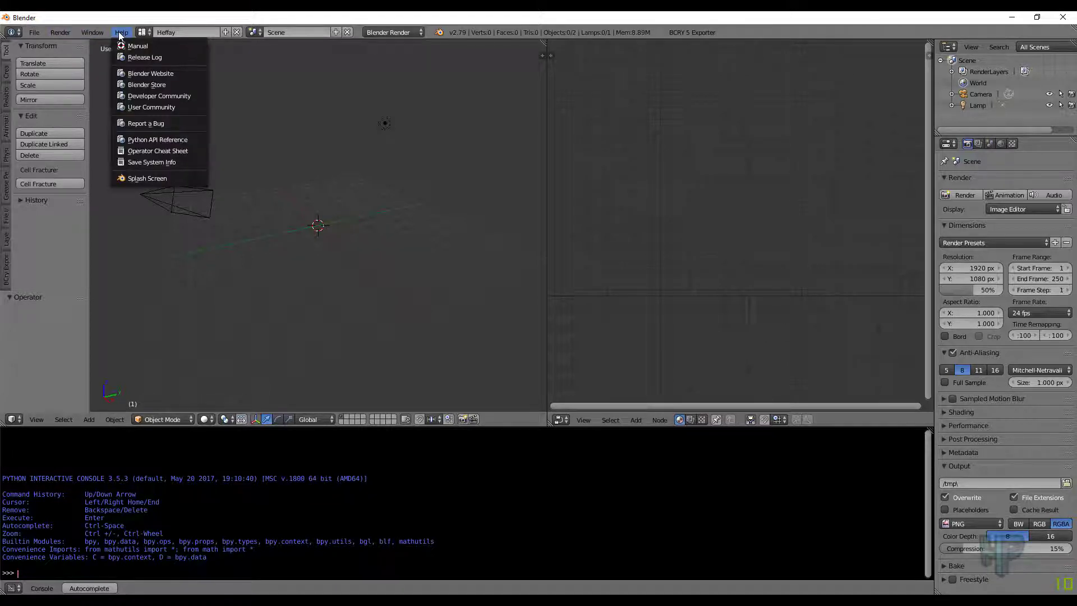
mouse_move(104, 34)
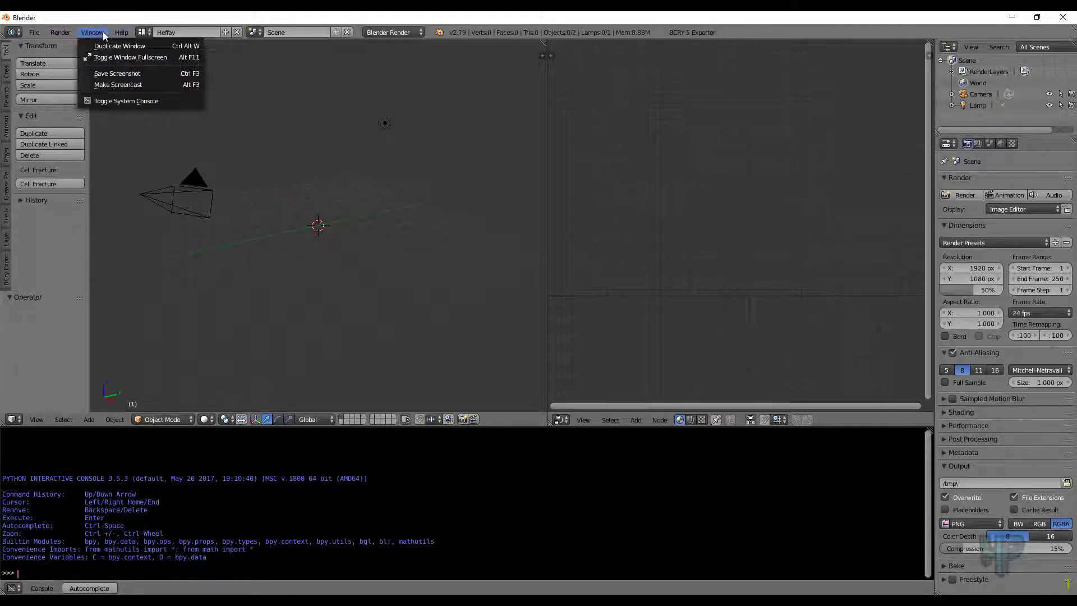
left_click(144, 32)
left_click(173, 81)
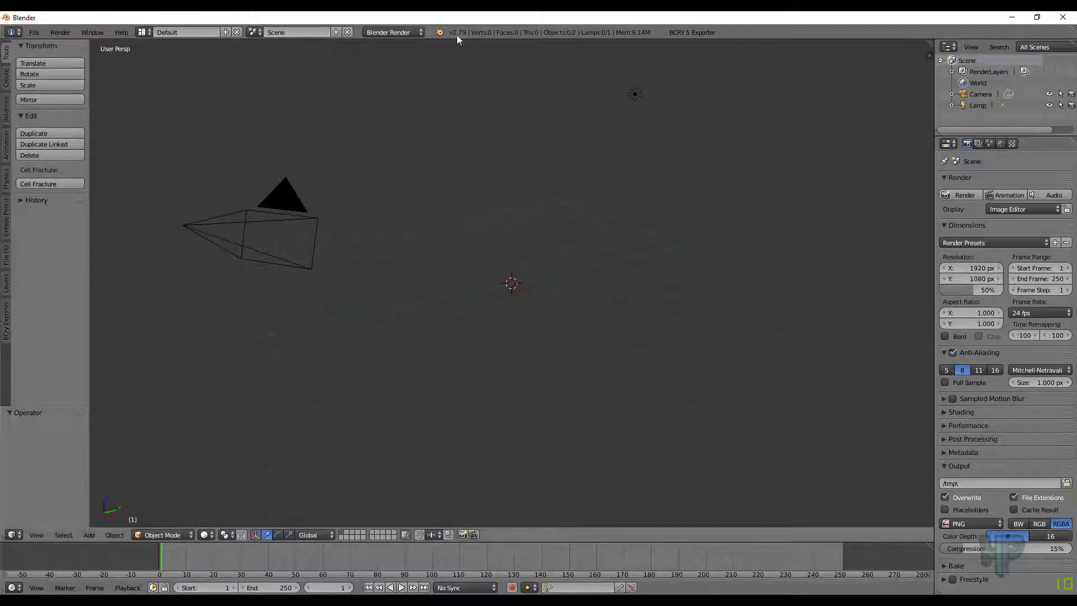
- Resize the timeline so the 3D view has more room
left_click_drag(563, 529, 563, 472)
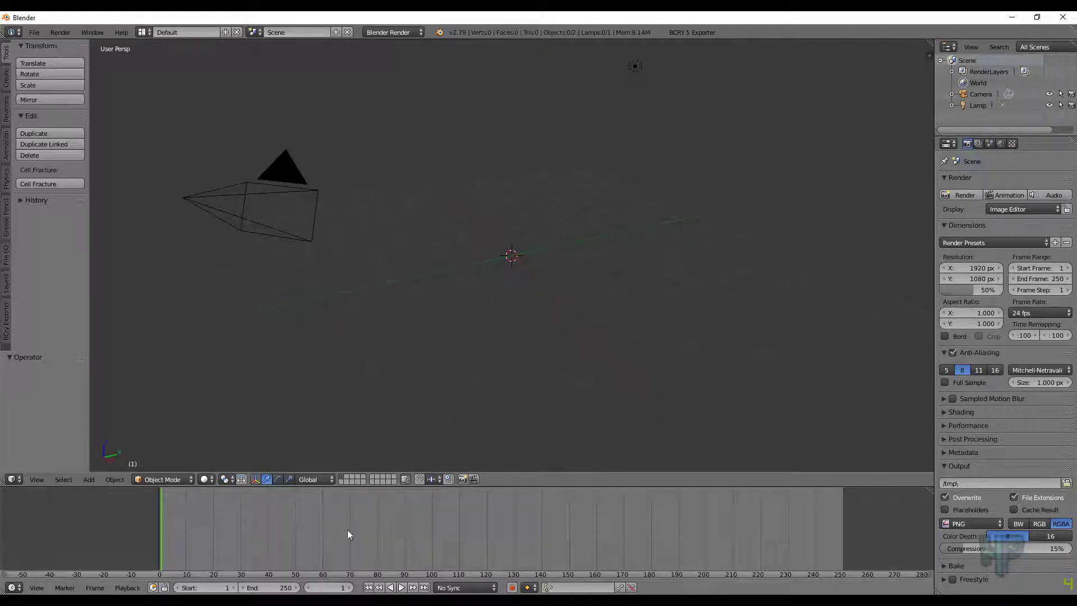
left_click_drag(487, 484, 494, 486)
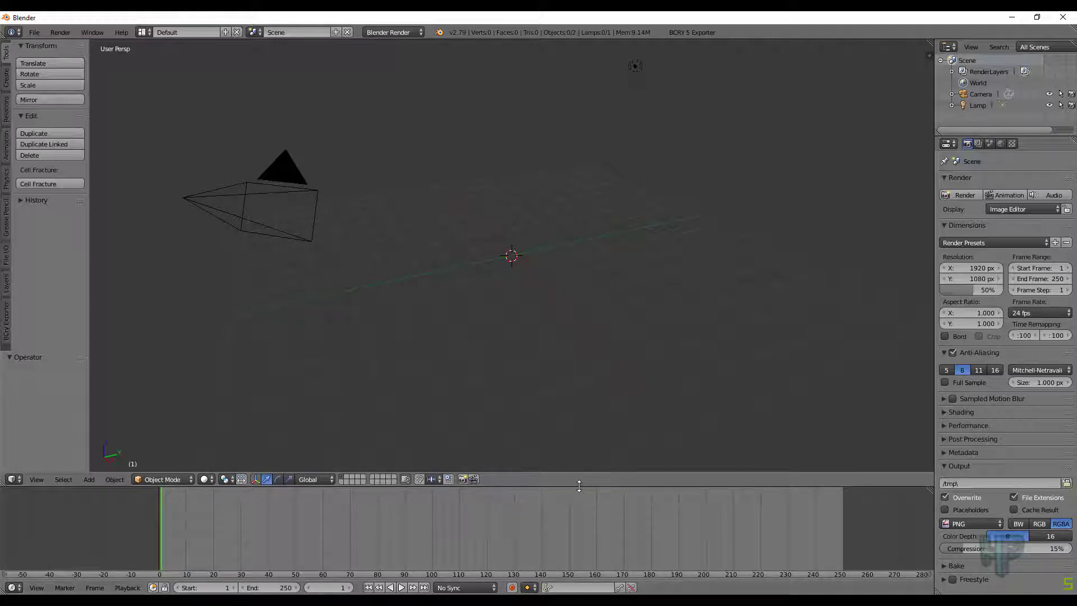
left_click_drag(580, 487, 583, 514)
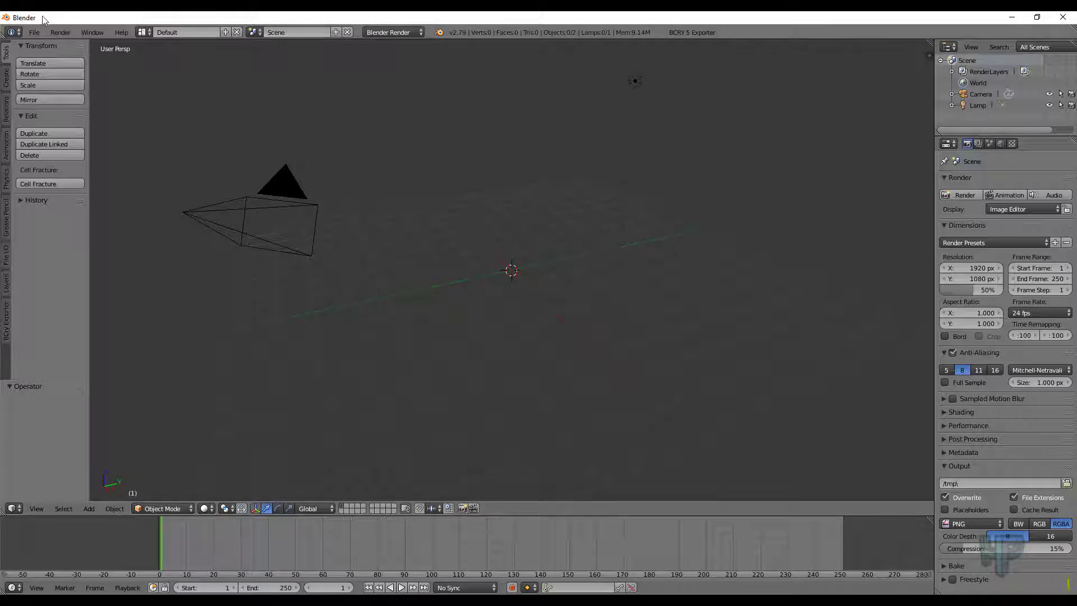
- Start a COLLADA (.dae) import and jump the browser to d:\depot
left_click(35, 32)
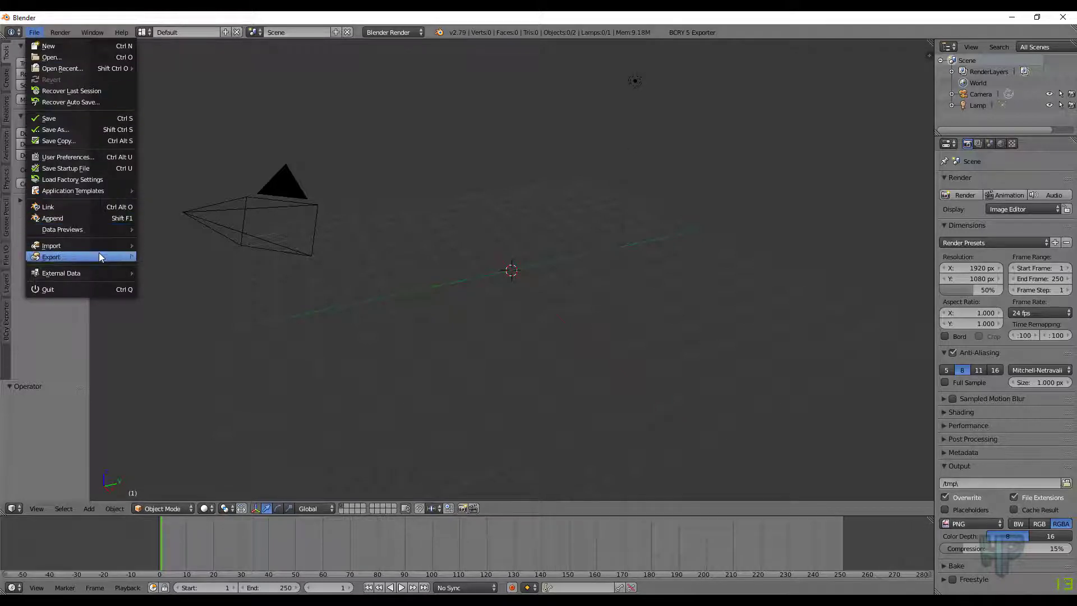
mouse_move(99, 248)
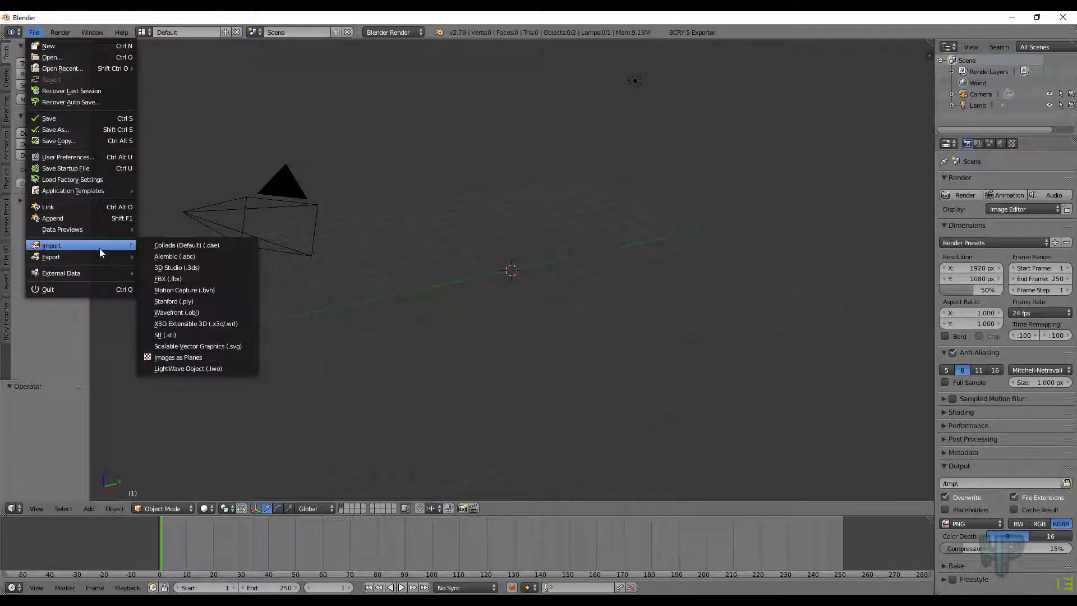
left_click(207, 248)
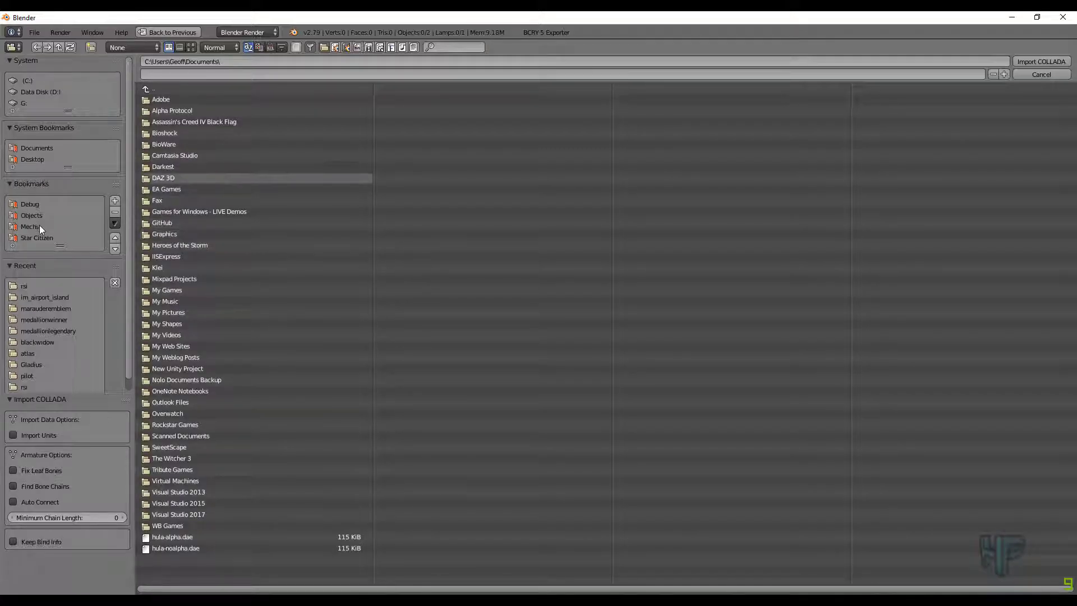
left_click(235, 60)
type("d:\\depot")
key("Return")
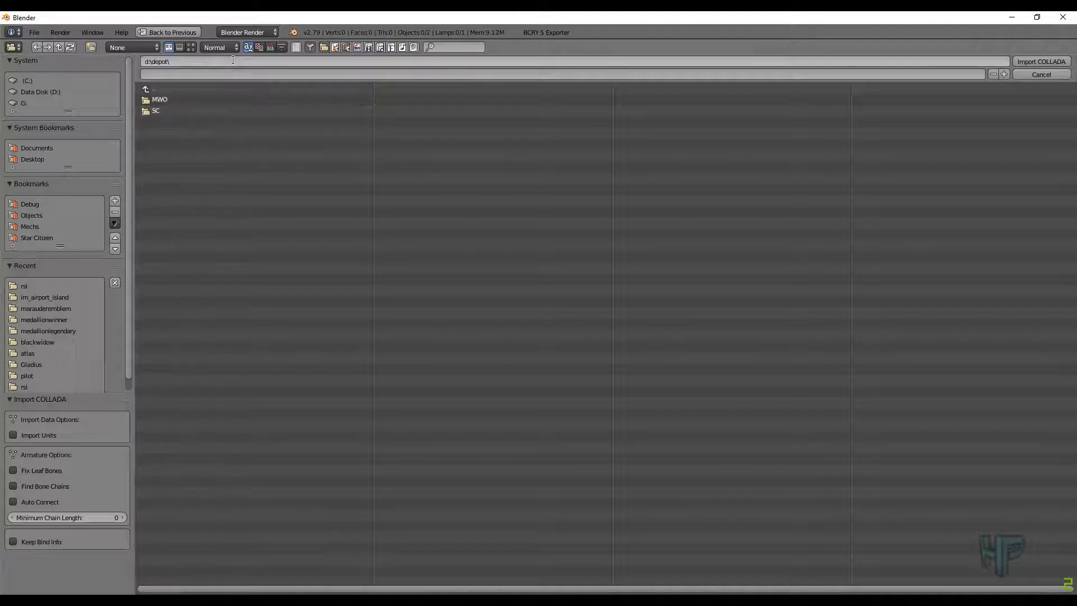
- Browse to MWO\Objects\purchasable\cockpit_hanging\medallionasalhague and select medallionasalhague_a.dae
left_click(155, 100)
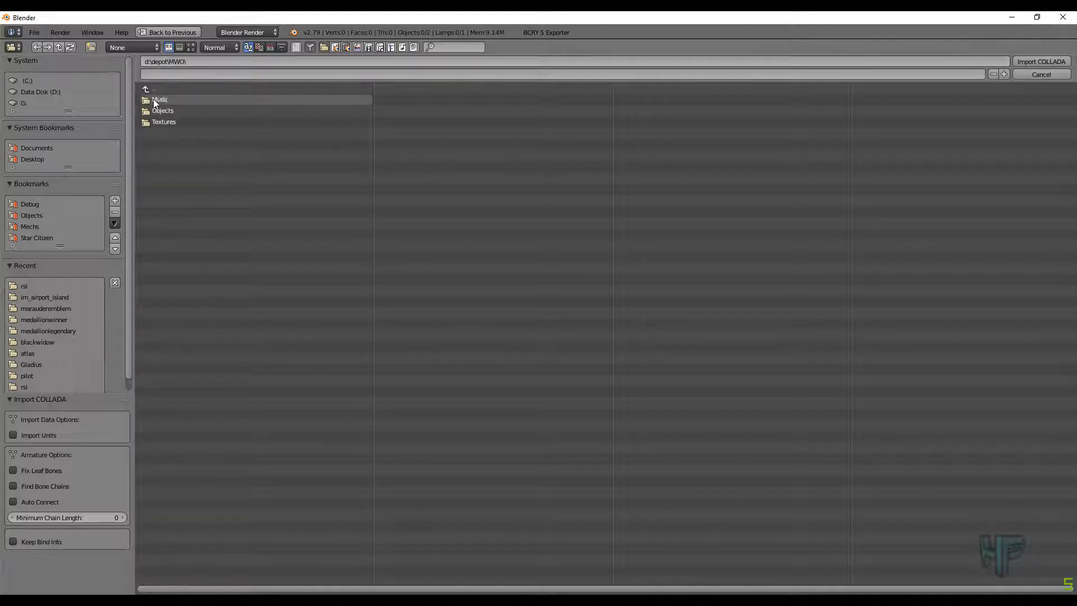
left_click(181, 109)
left_click(184, 188)
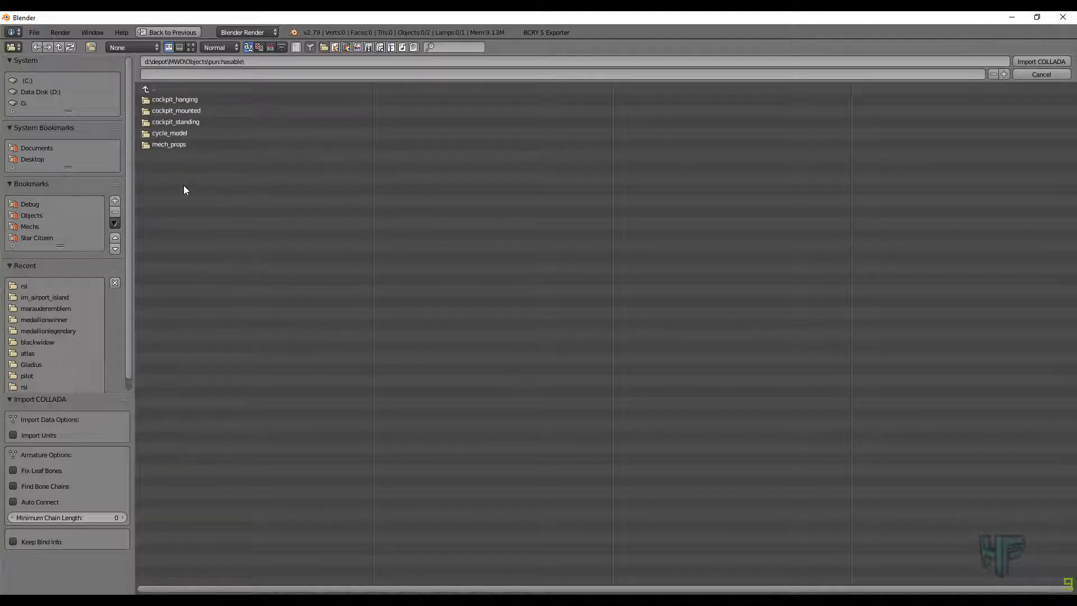
left_click(192, 100)
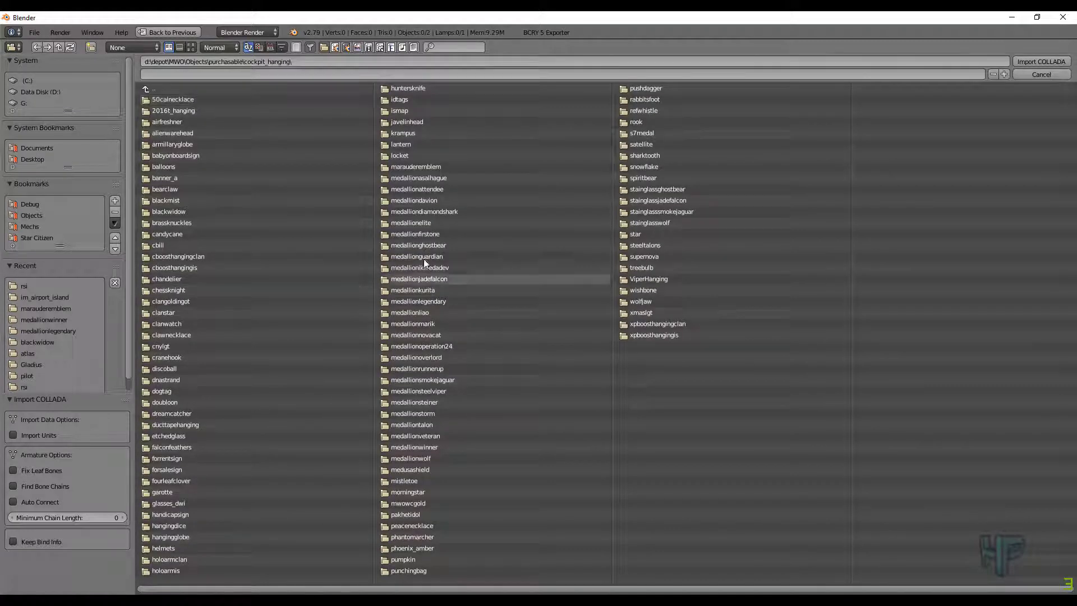
left_click(415, 177)
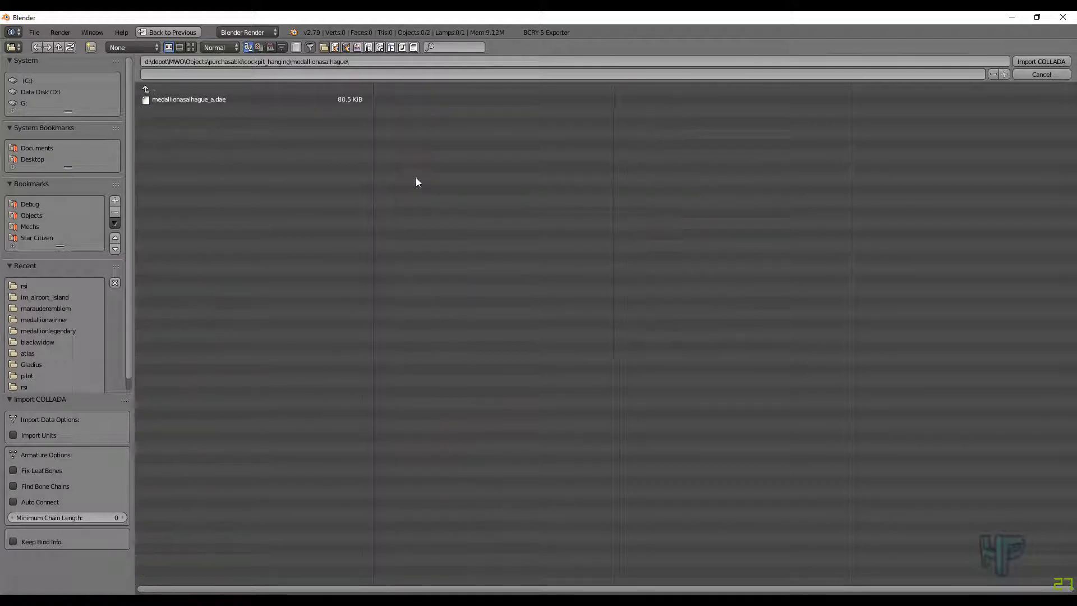
left_click(186, 100)
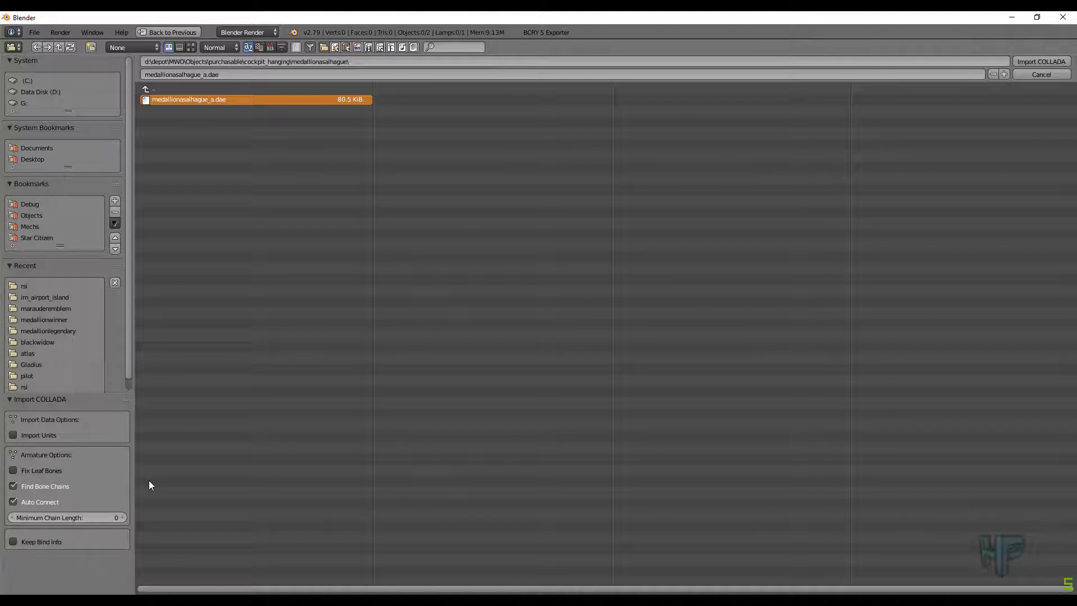
- Import the medallion and frame it close-up in orthographic view
left_click(1037, 61)
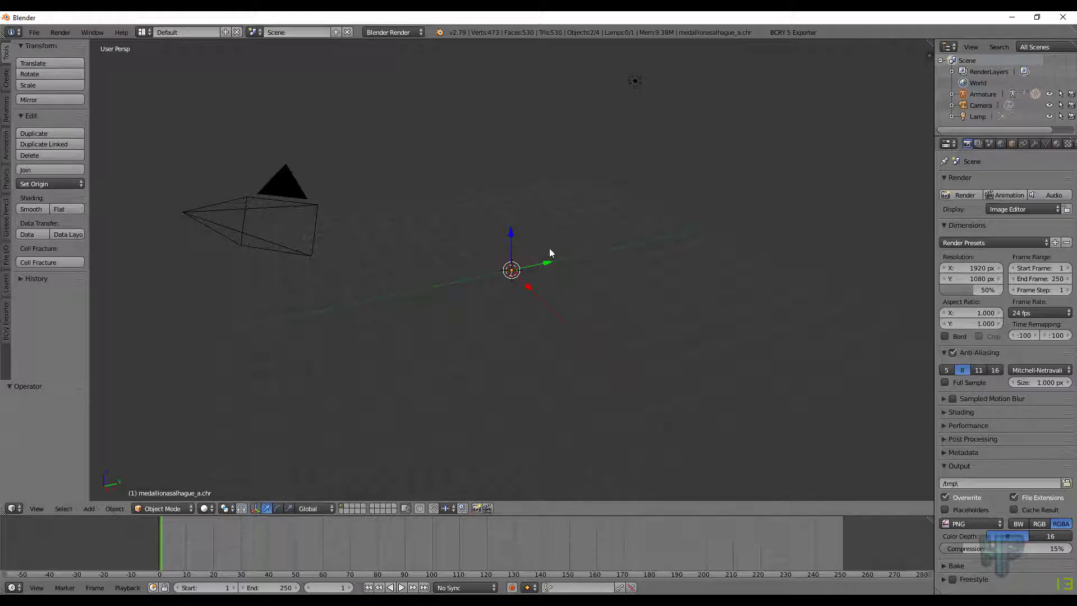
middle_click_drag(534, 255, 540, 303)
key("KP_5")
middle_click_drag(601, 379, 590, 331, "shift")
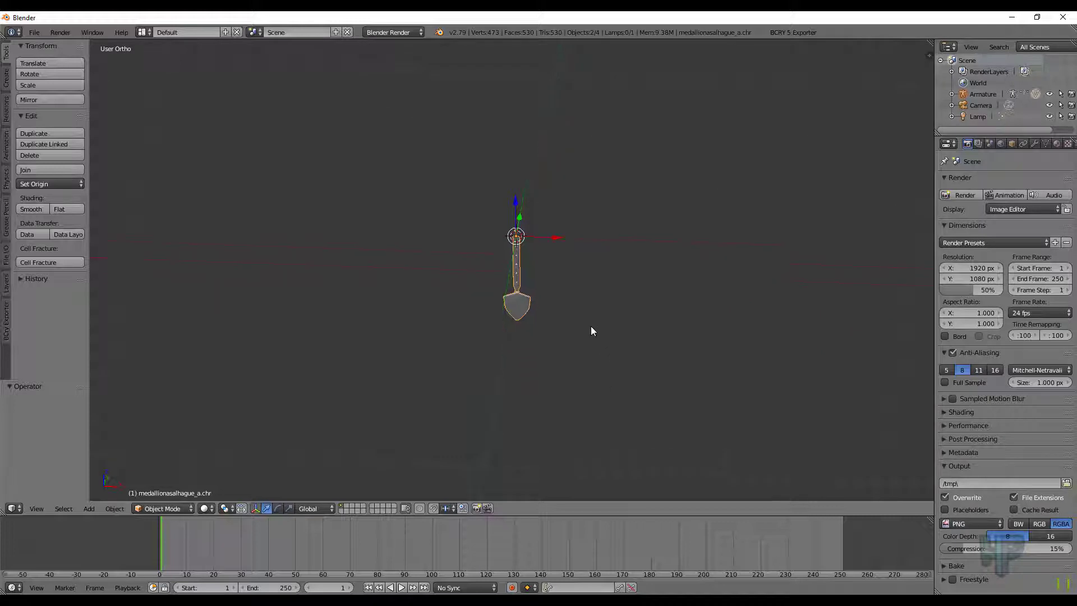
scroll(560, 292, "up", 3)
right_click(463, 304)
- Test-rotate bone hang_seg3 in Pose Mode, cancel, and reselect the medallion in Object Mode
middle_click_drag(488, 294, 472, 263)
right_click(472, 259)
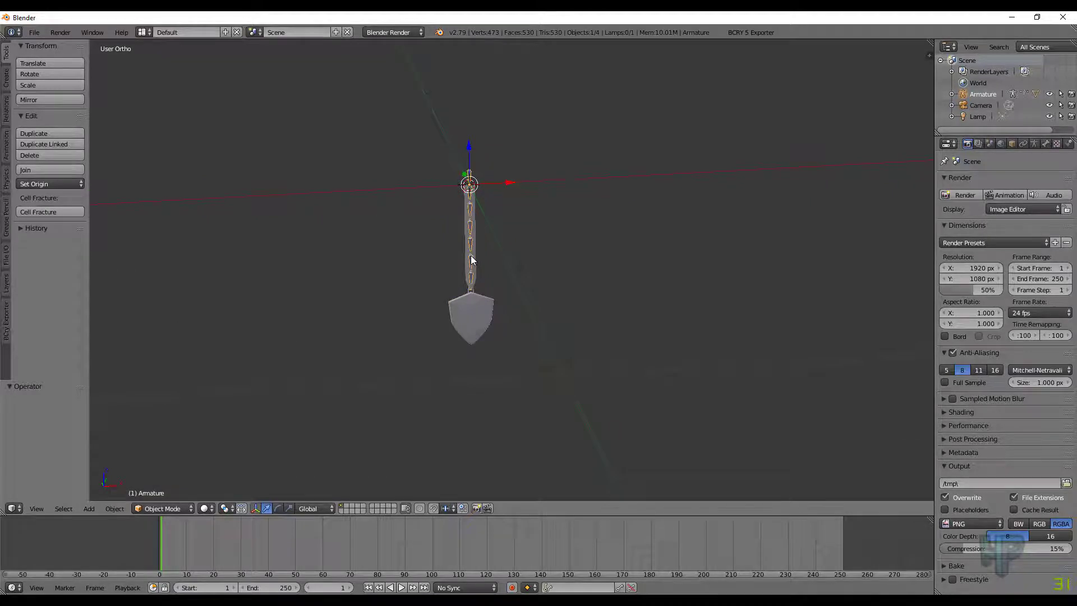
key("ctrl+Tab")
right_click(470, 233)
key("r")
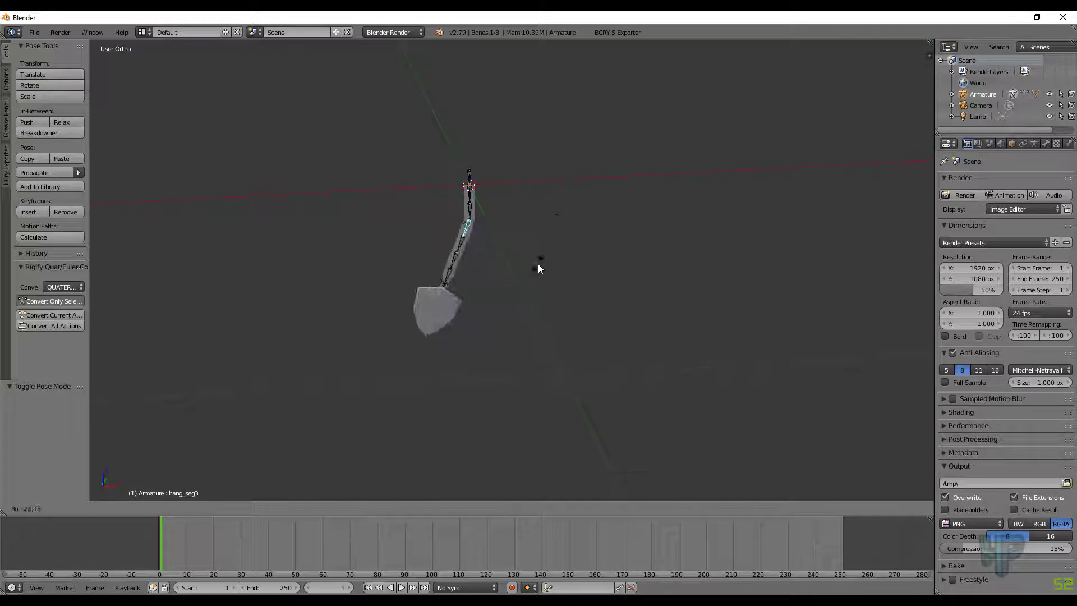
key("Escape")
key("ctrl+Tab")
right_click(481, 331)
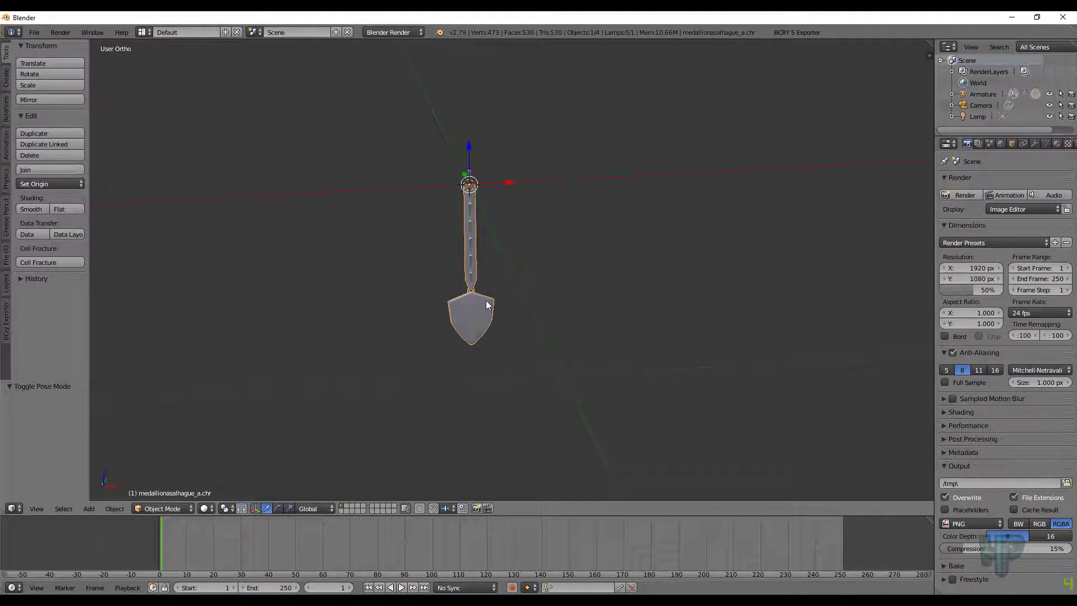
mouse_move(463, 342)
middle_mouse_down()
mouse_move(338, 349)
mouse_move(459, 375)
mouse_move(423, 385)
middle_mouse_up()
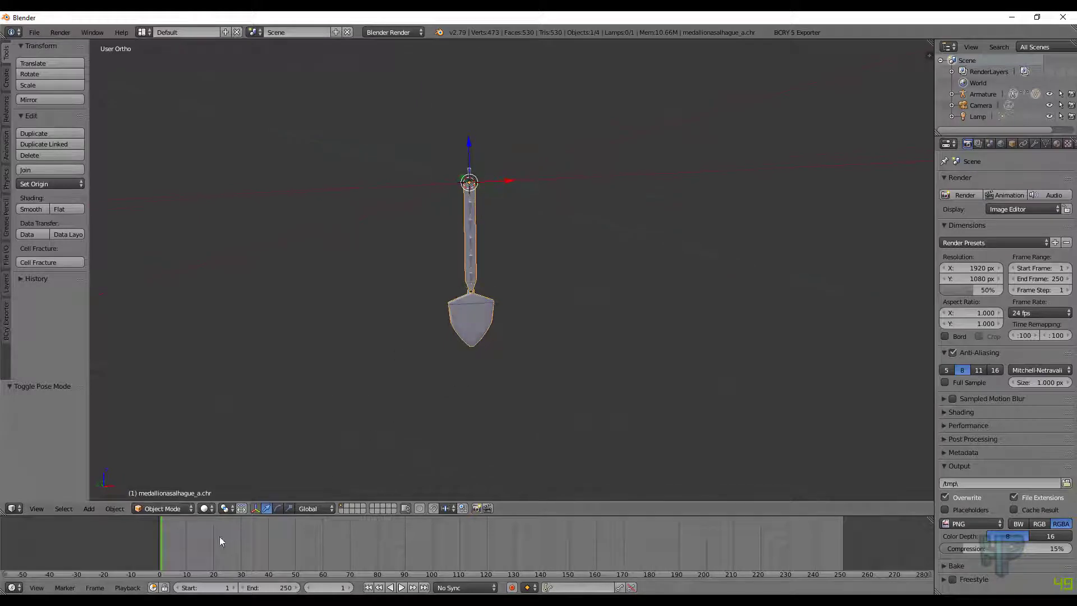
- Switch the viewport to Material shading
left_click(206, 508)
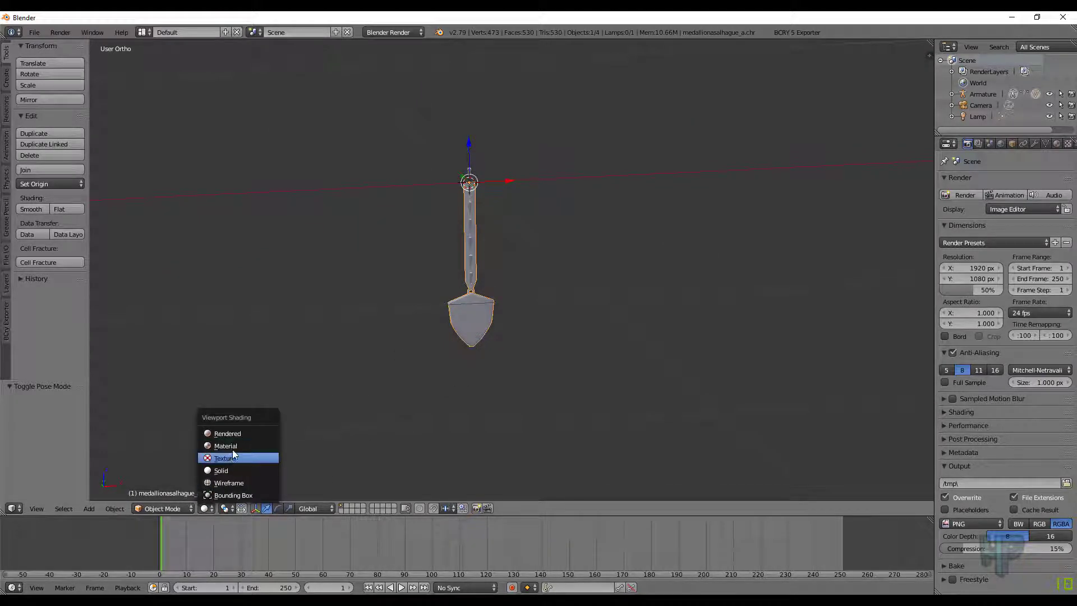
left_click(232, 449)
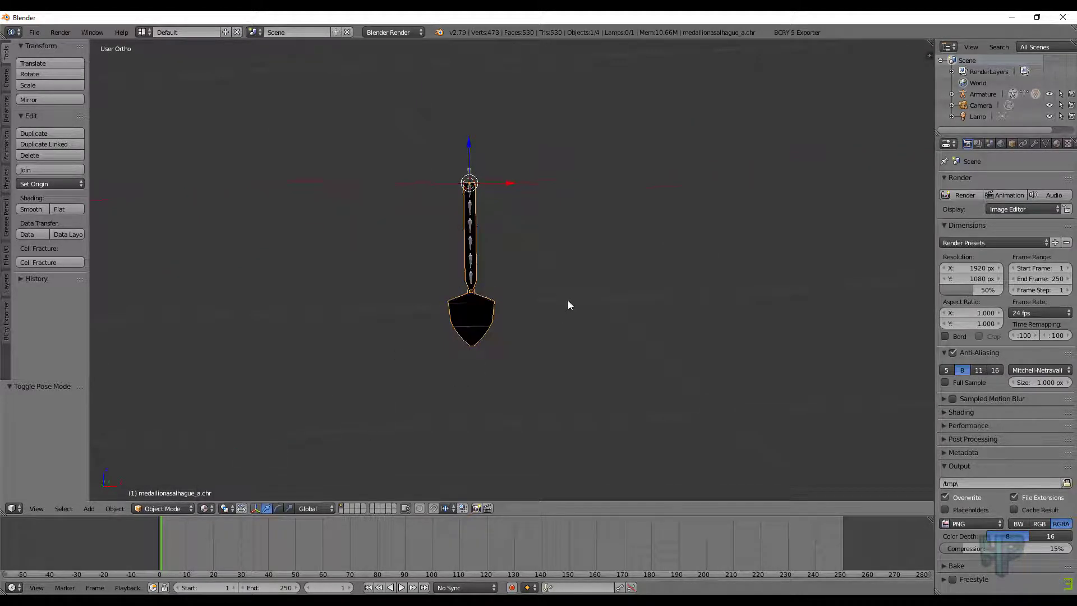
middle_click_drag(565, 305, 494, 316)
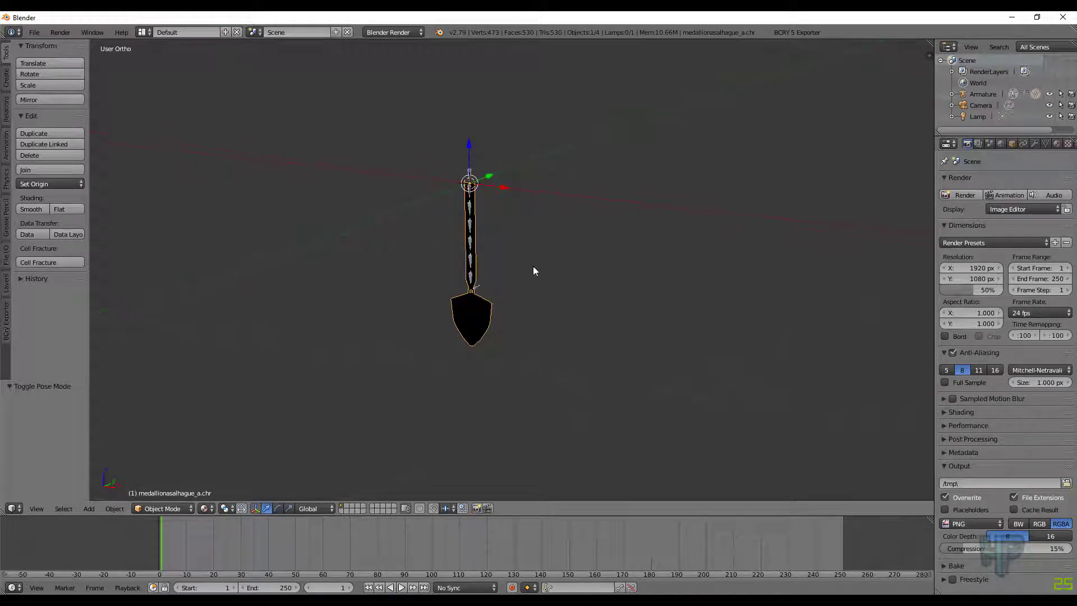
- Show the Scene properties and browse the render engine dropdown
left_click(990, 144)
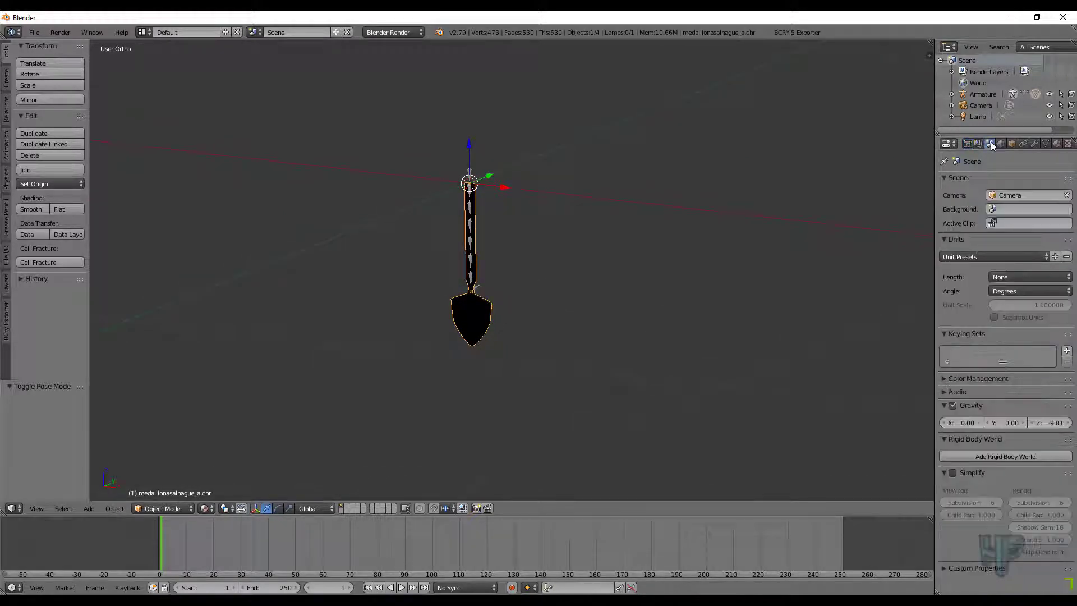
left_click(978, 144)
left_click(990, 144)
left_click(409, 33)
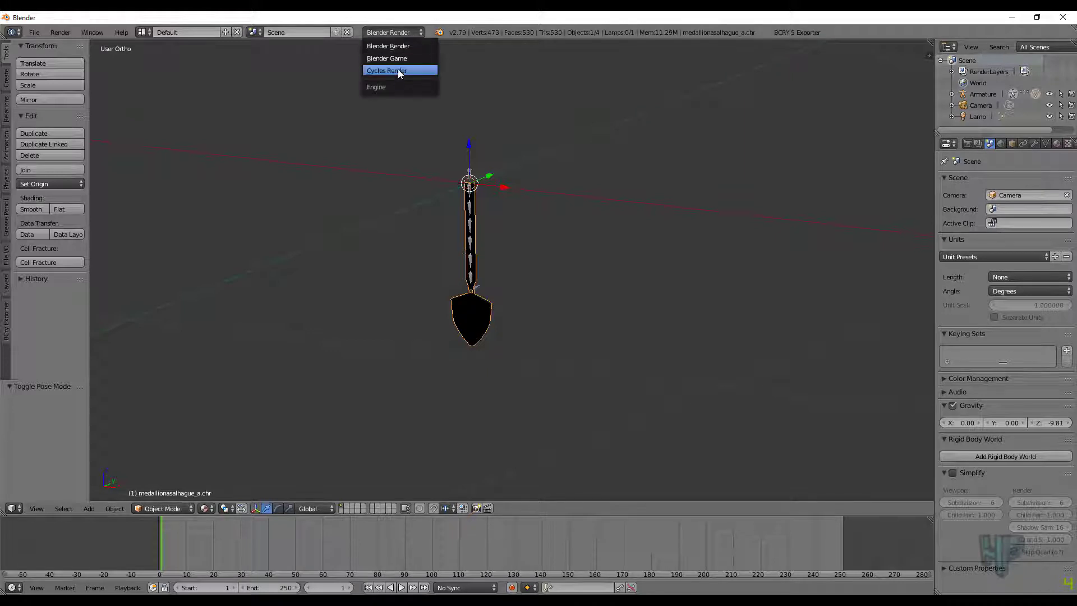
left_click(399, 41)
left_click(396, 32)
- Try Cycles Render, then set the render engine back to Blender Render
left_click(389, 69)
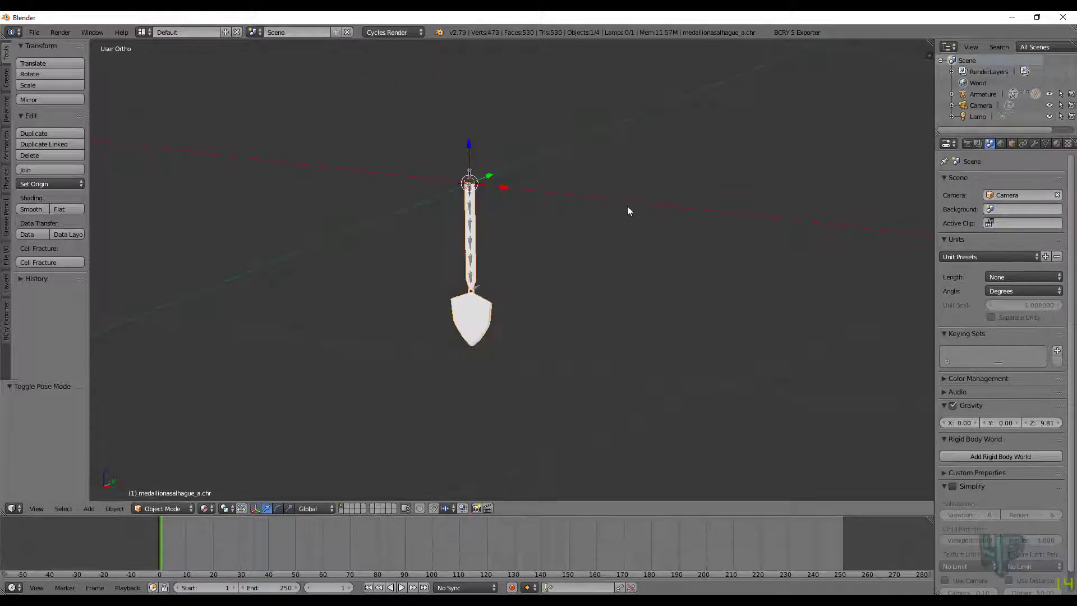
left_click(389, 32)
left_click(390, 45)
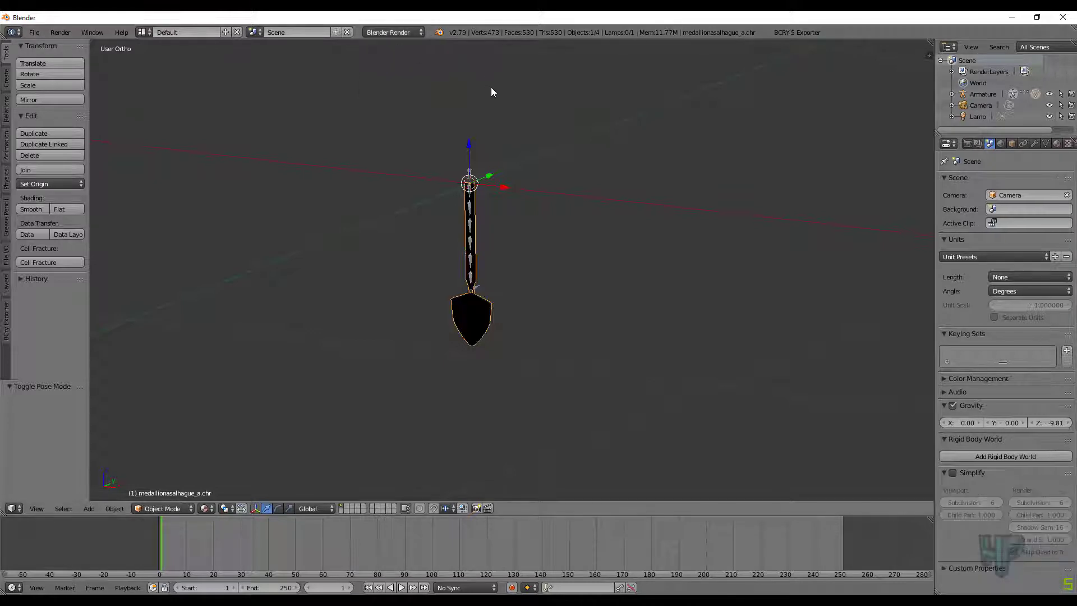
- Enable Ambient Occlusion and Environment Lighting in the World settings
left_click(1000, 144)
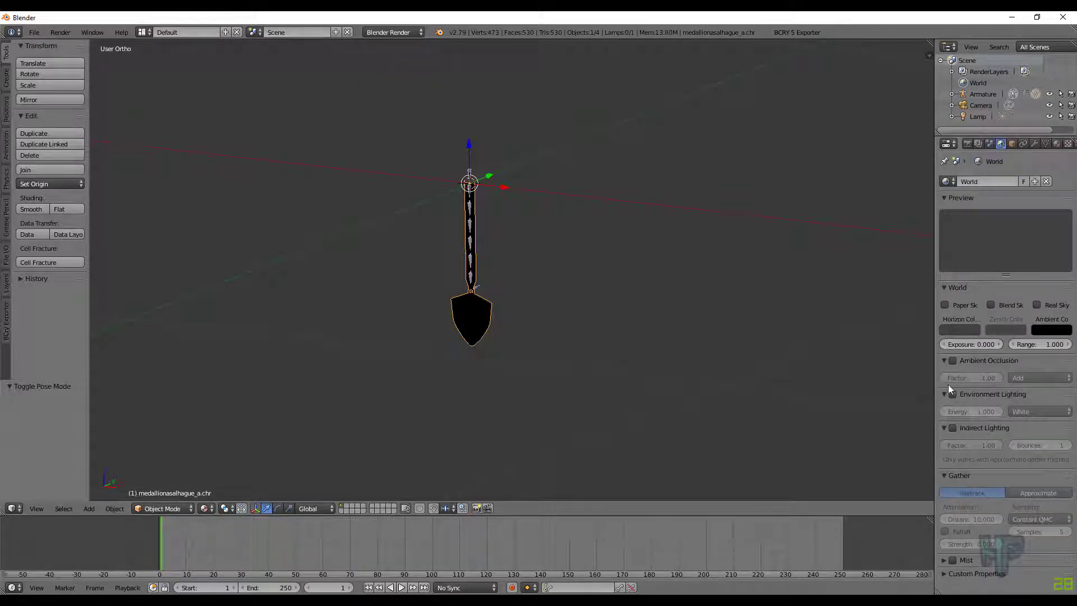
left_click(952, 361)
left_click(952, 394)
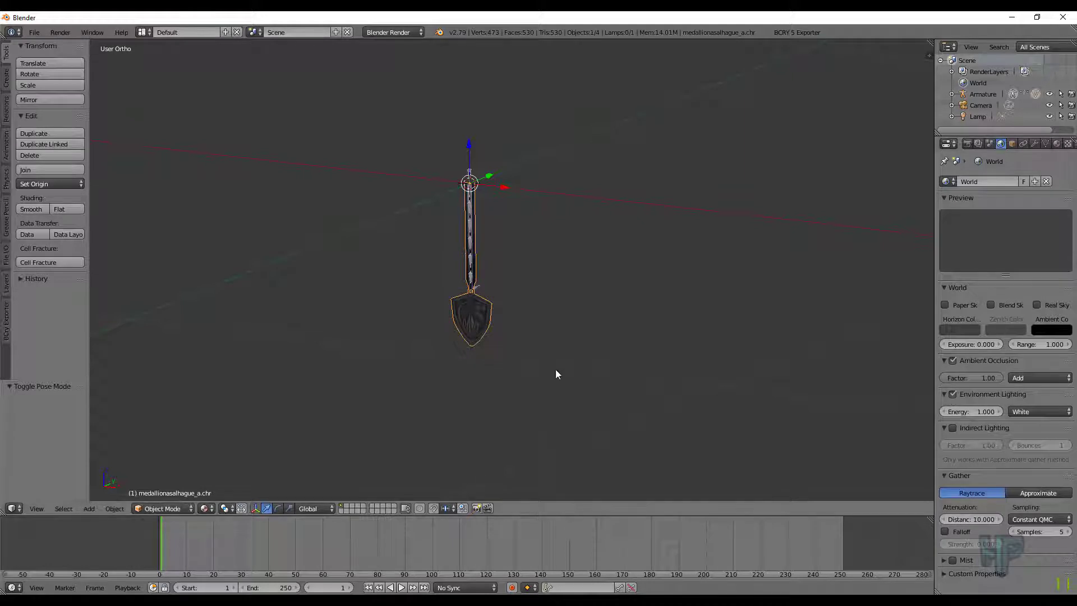
scroll(493, 290, "up", 3)
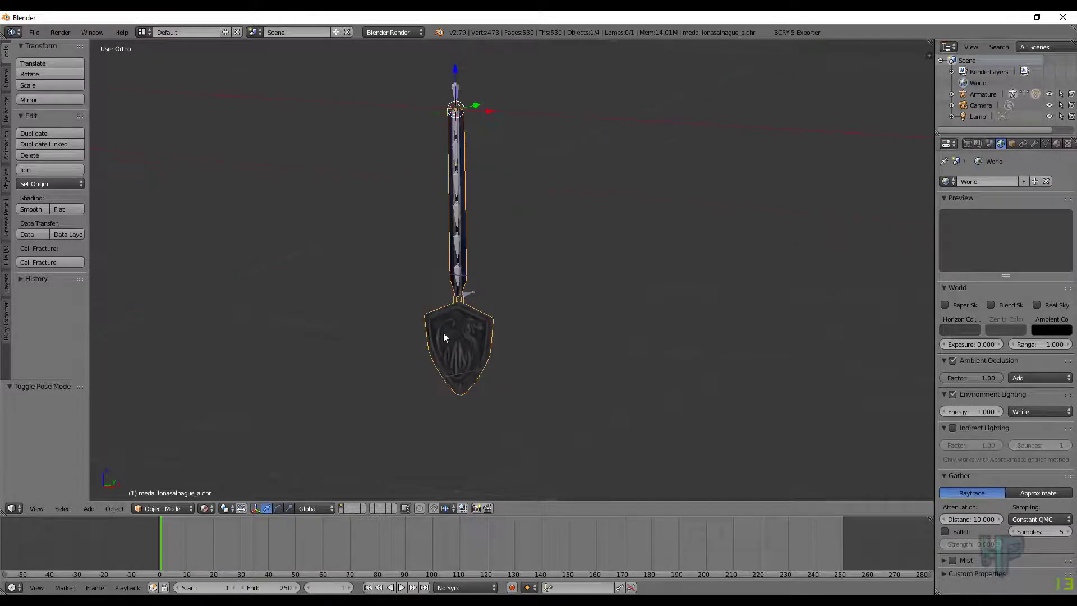
- Move the camera and dolly it along local Z to centre the medallion in frame
key("KP_0")
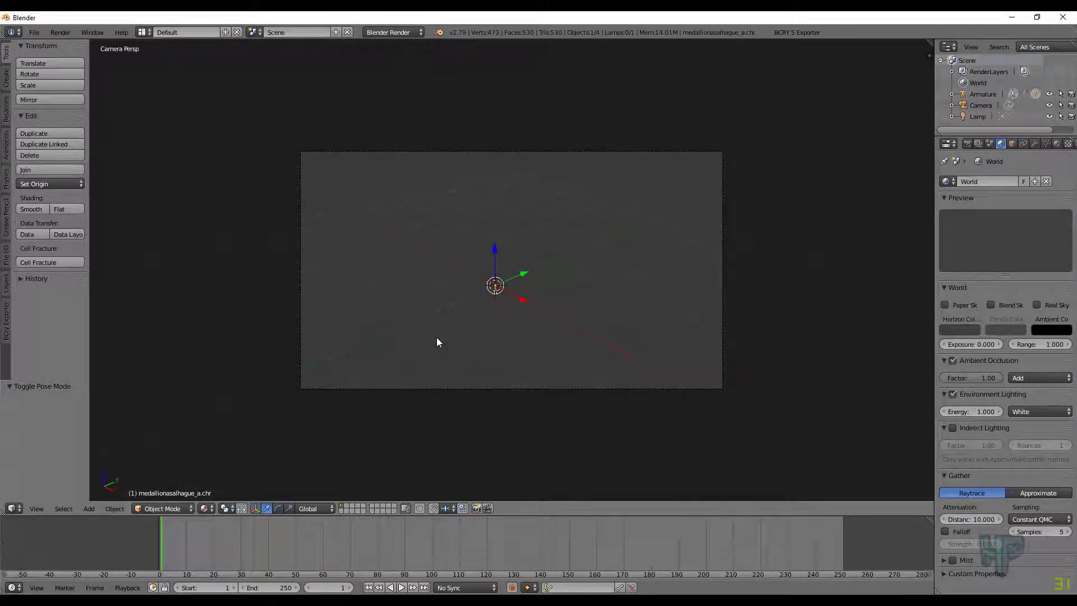
right_click(549, 150)
key("g")
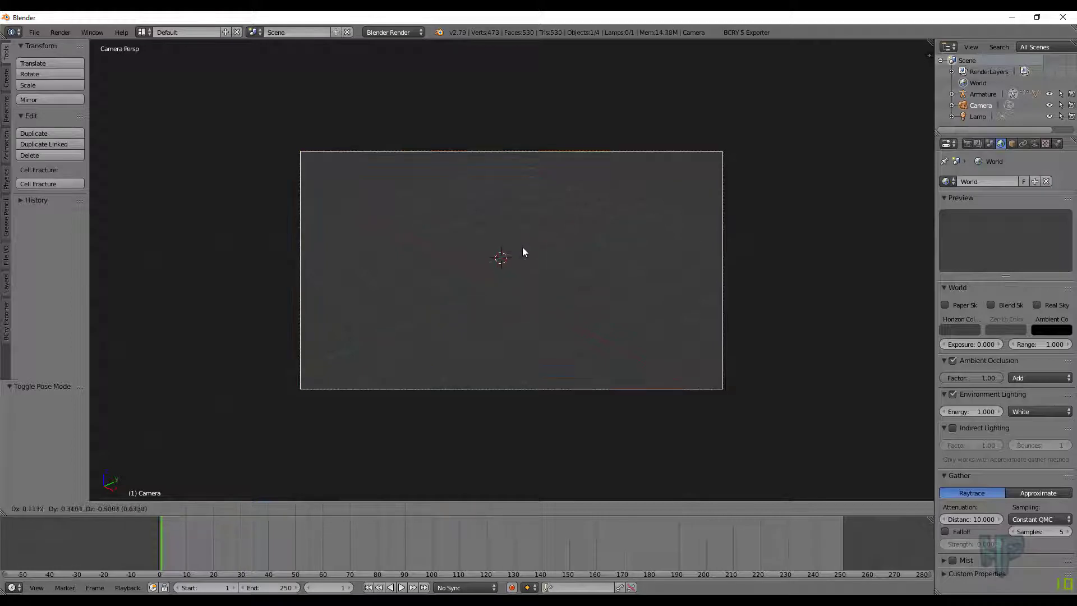
left_click(529, 245)
key("g")
key("z")
key("z")
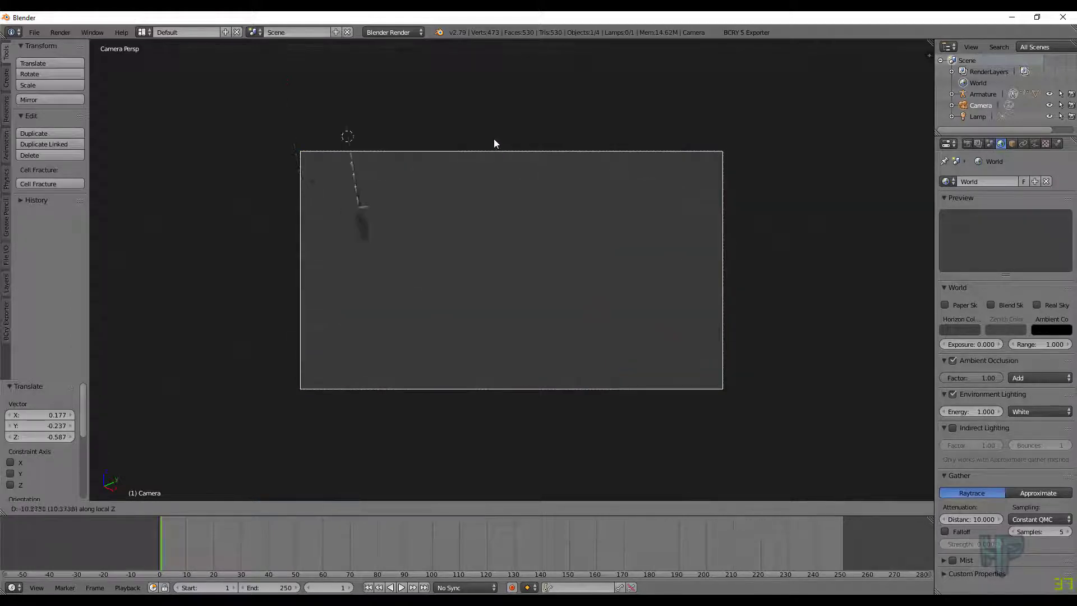
left_click(470, 128)
key("g")
key("z")
key("z")
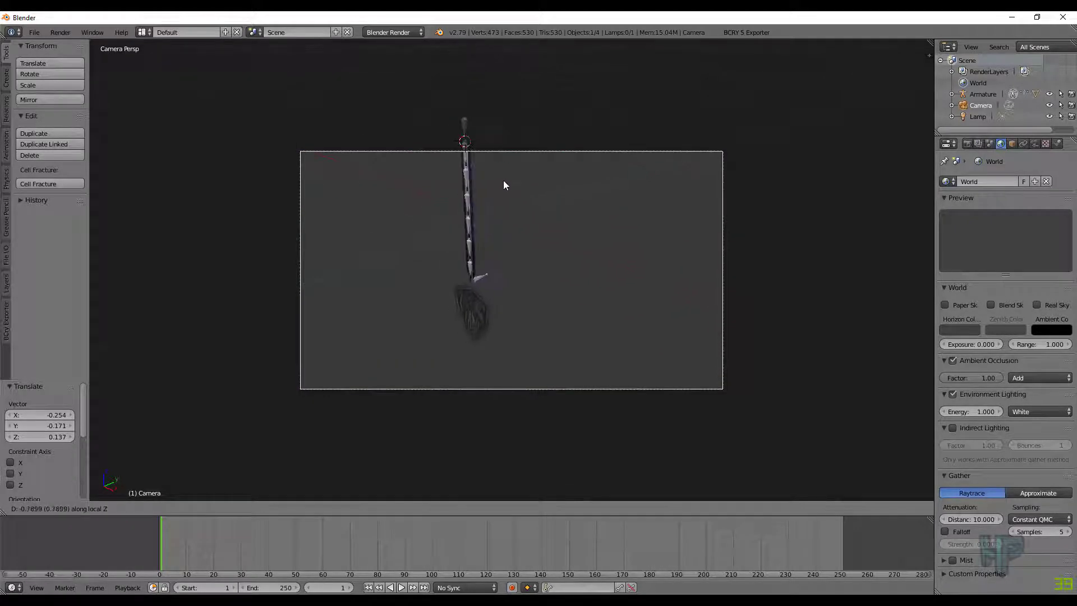
left_click(503, 180)
key("g")
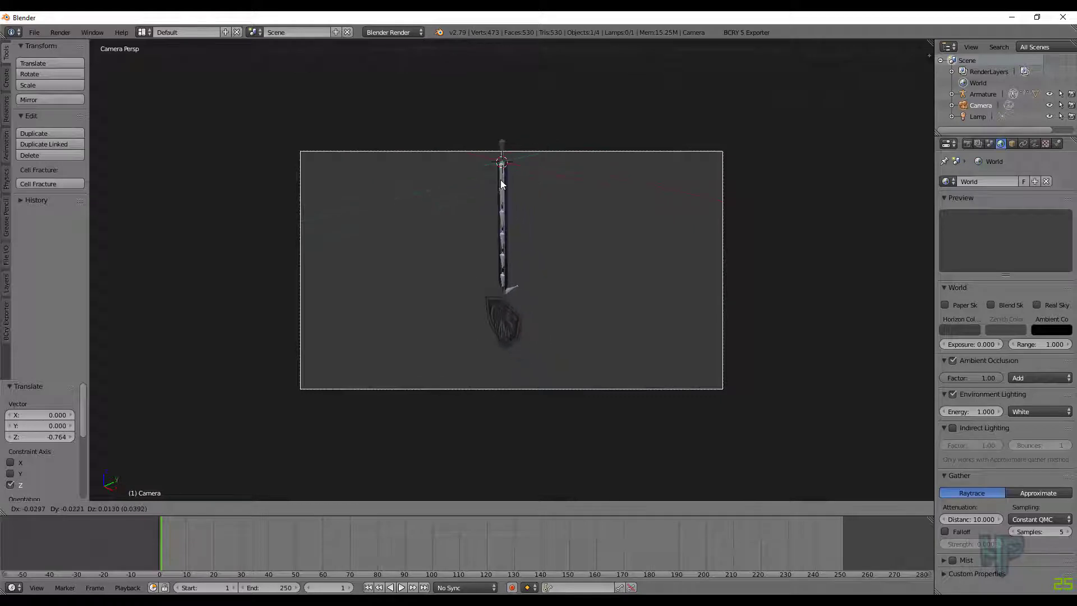
left_click(500, 183)
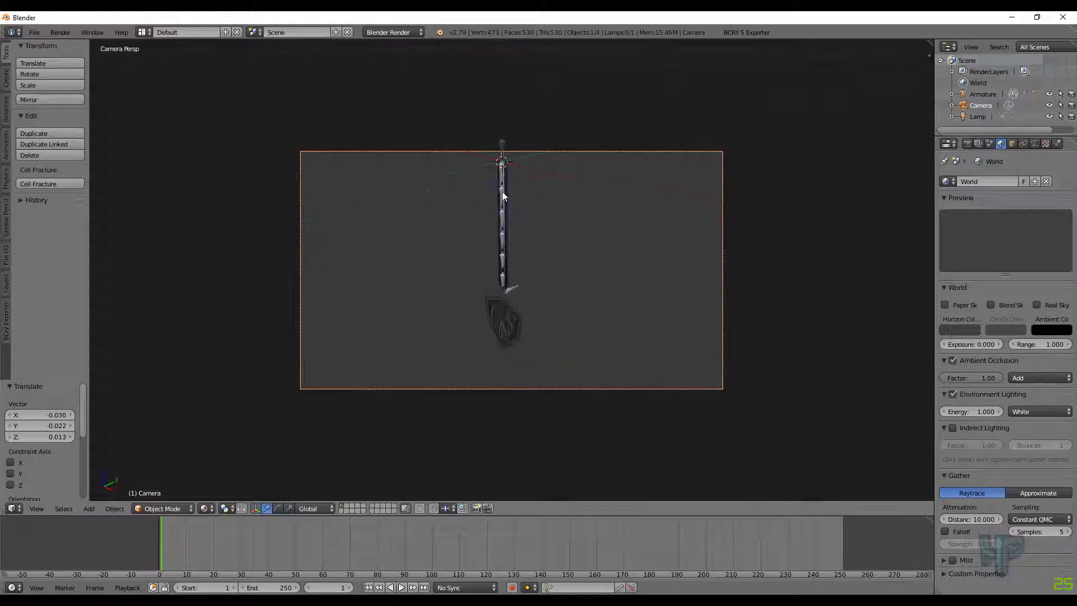
- Select the medallion and preview the scene with Rendered viewport shading
right_click(504, 327)
left_click(205, 508)
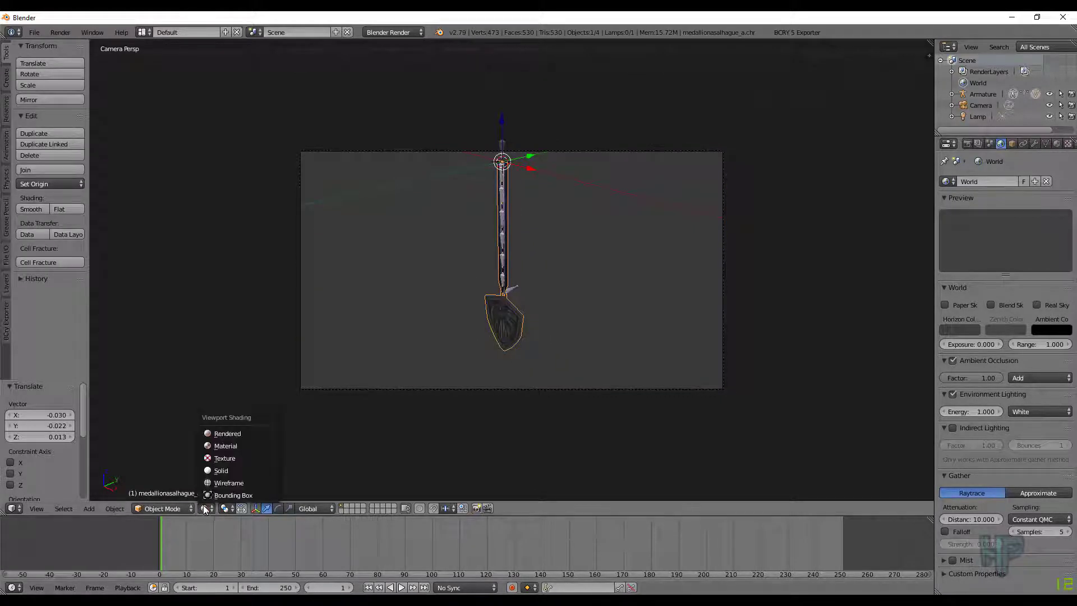
left_click(223, 434)
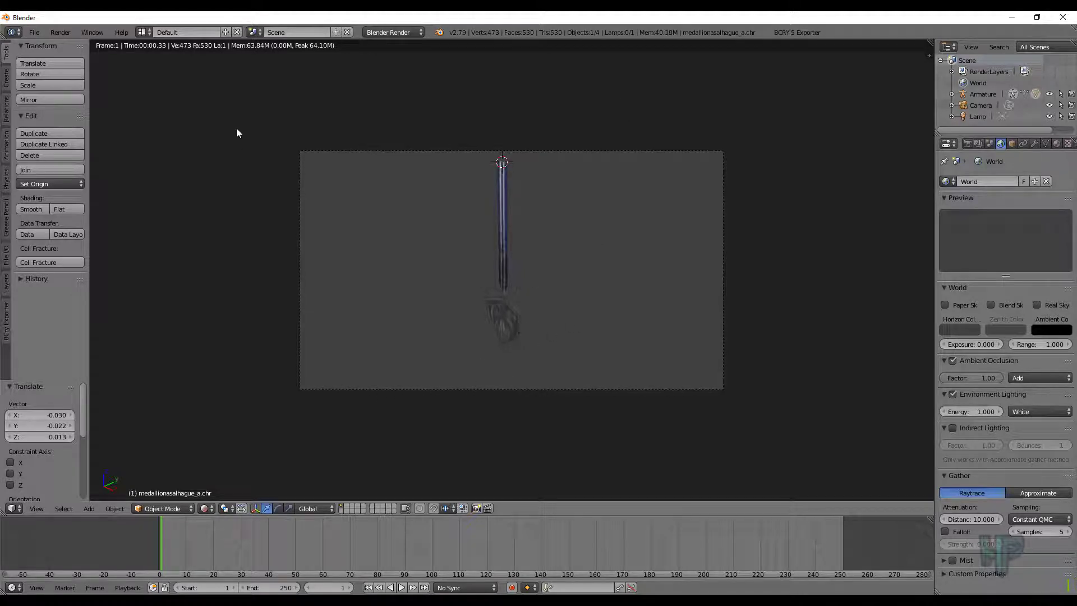
middle_click_drag(456, 205, 455, 216)
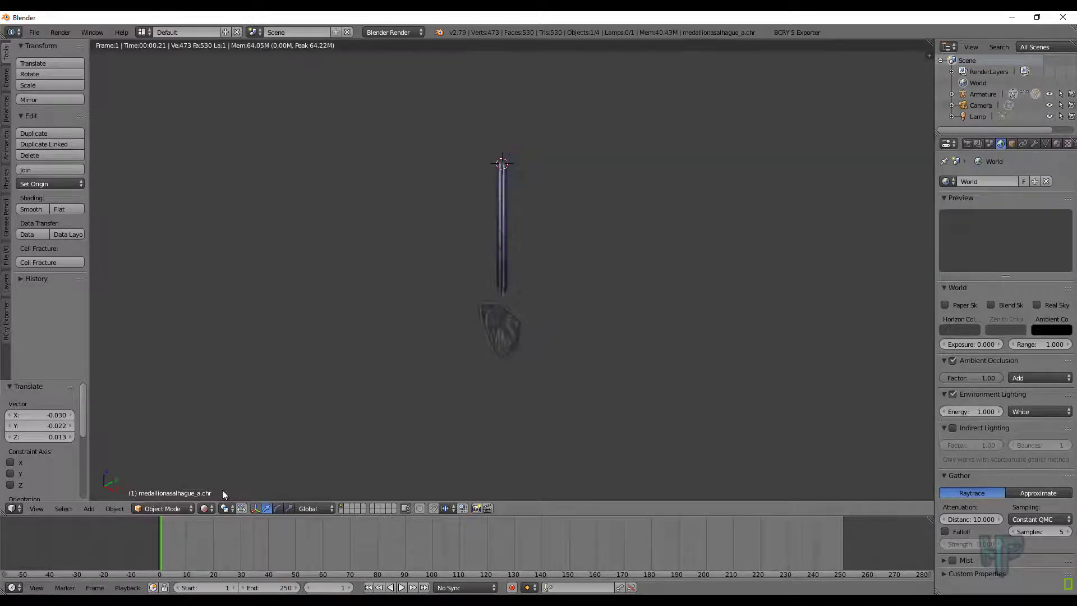
- Switch to Material shading and show the medallion's material in a wider Properties editor
left_click(205, 508)
left_click(222, 446)
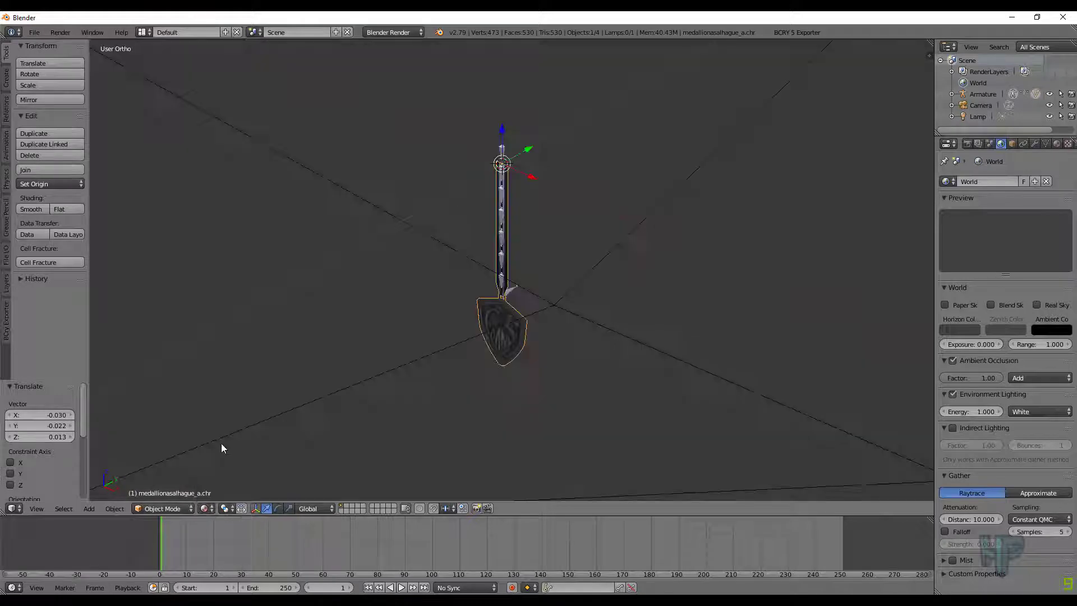
middle_click_drag(662, 210, 712, 199)
left_click_drag(935, 178, 862, 174)
left_click(985, 144)
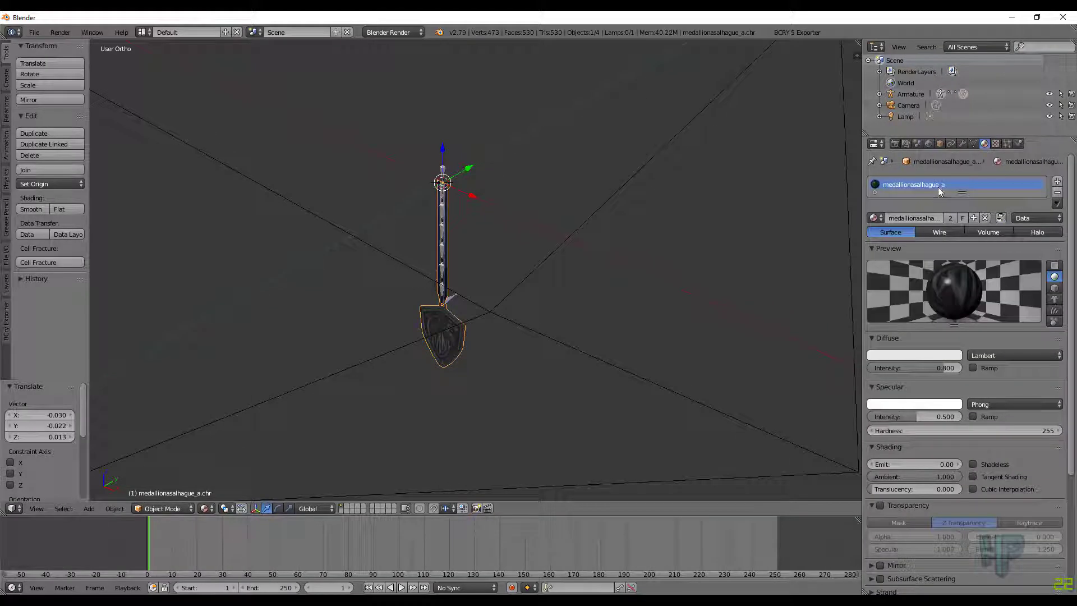
left_click_drag(957, 192, 957, 203)
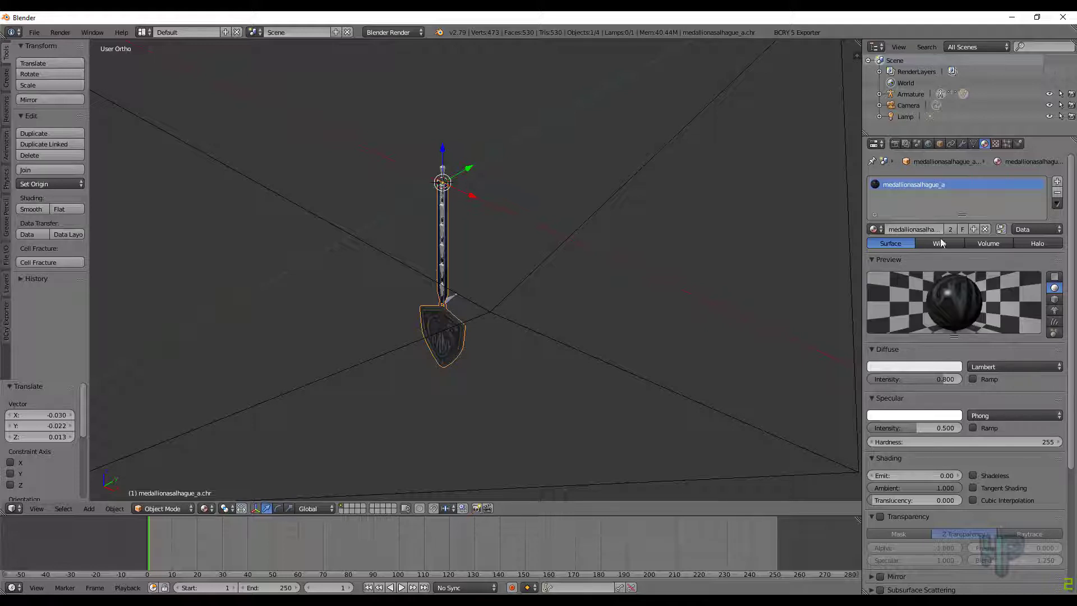
- Inspect the diffuse Texture (dif.dds) and specular Texture.001 (gsp.dds) settings
left_click(996, 144)
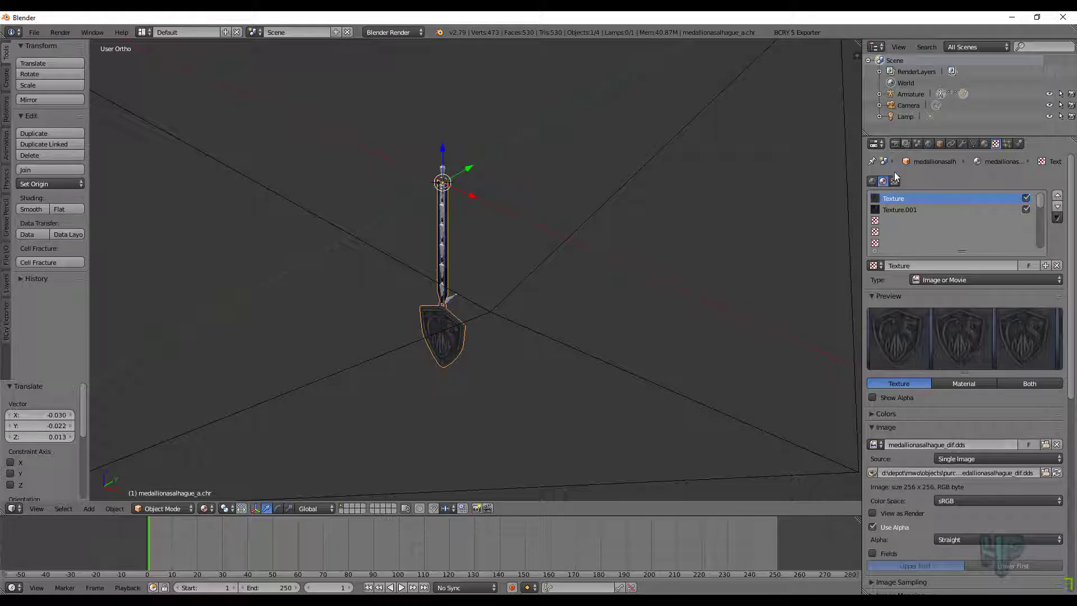
left_click(900, 209)
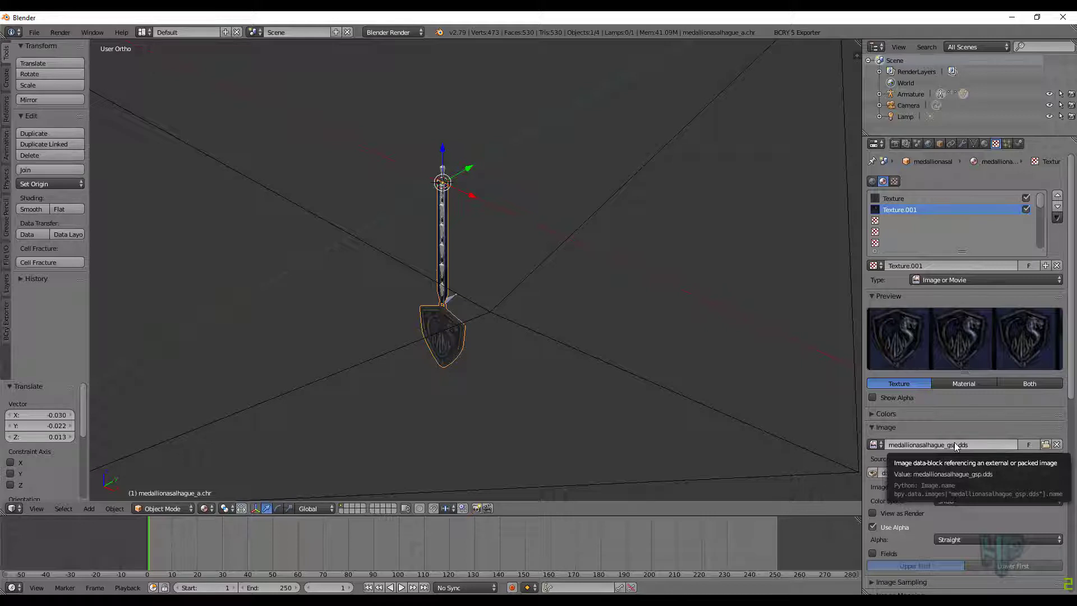
scroll(896, 401, "down", 4)
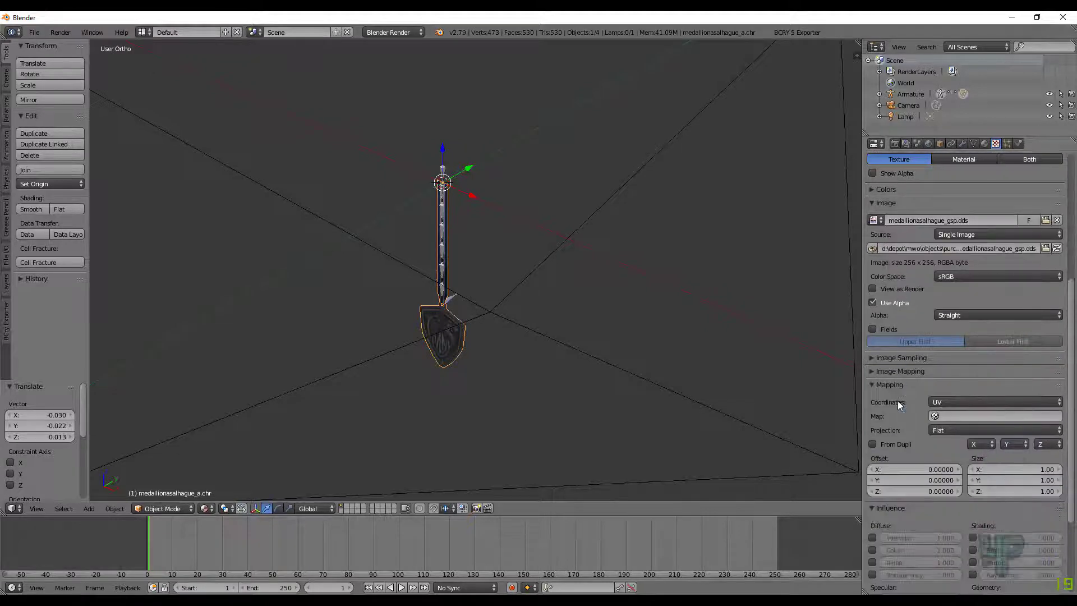
scroll(897, 401, "down", 5)
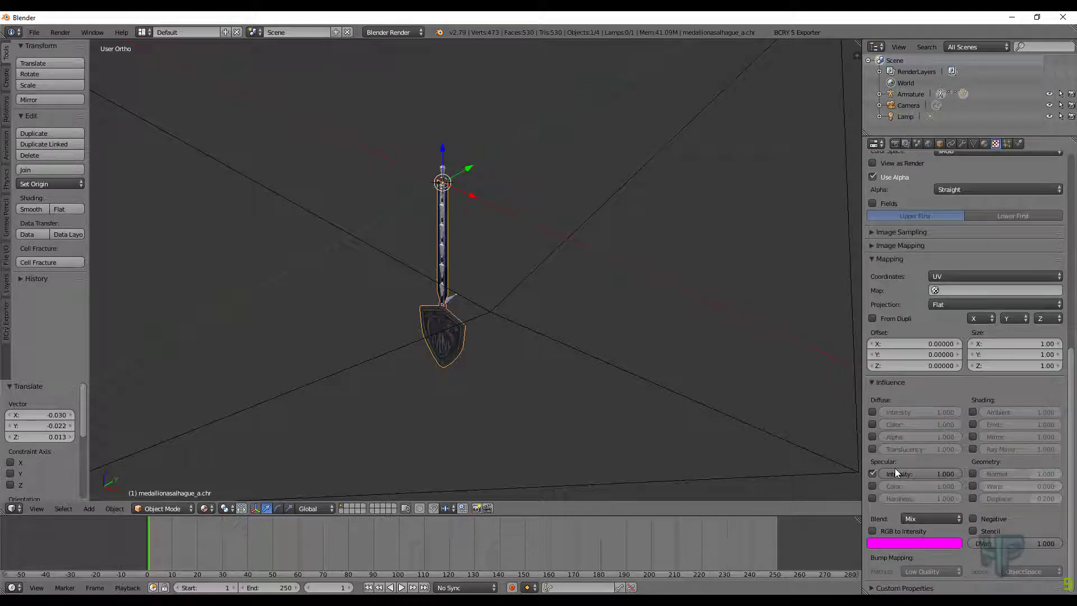
scroll(931, 320, "up", 2)
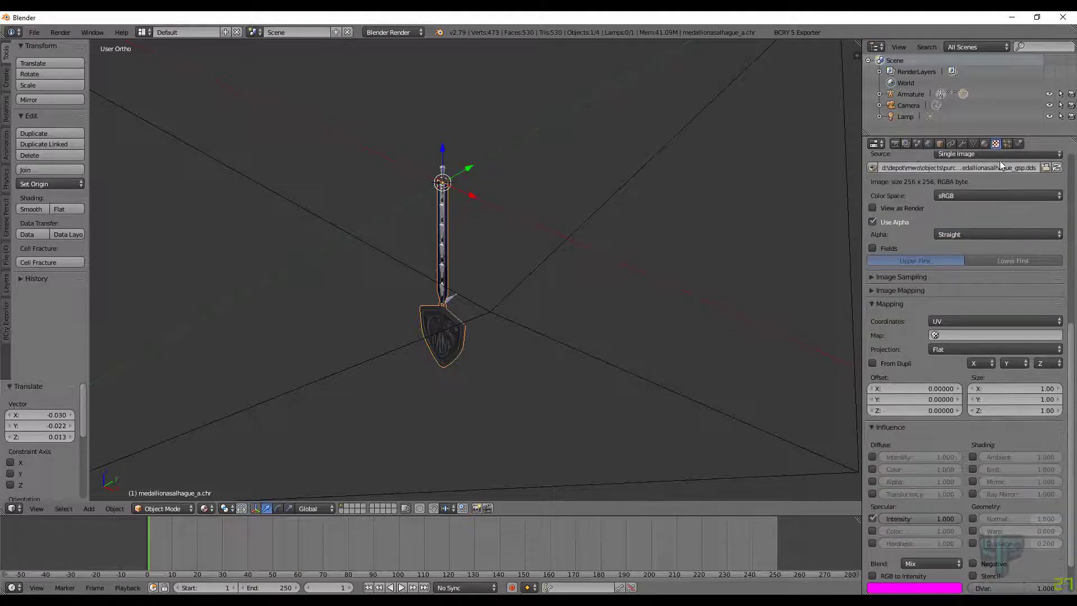
scroll(907, 254, "up", 12)
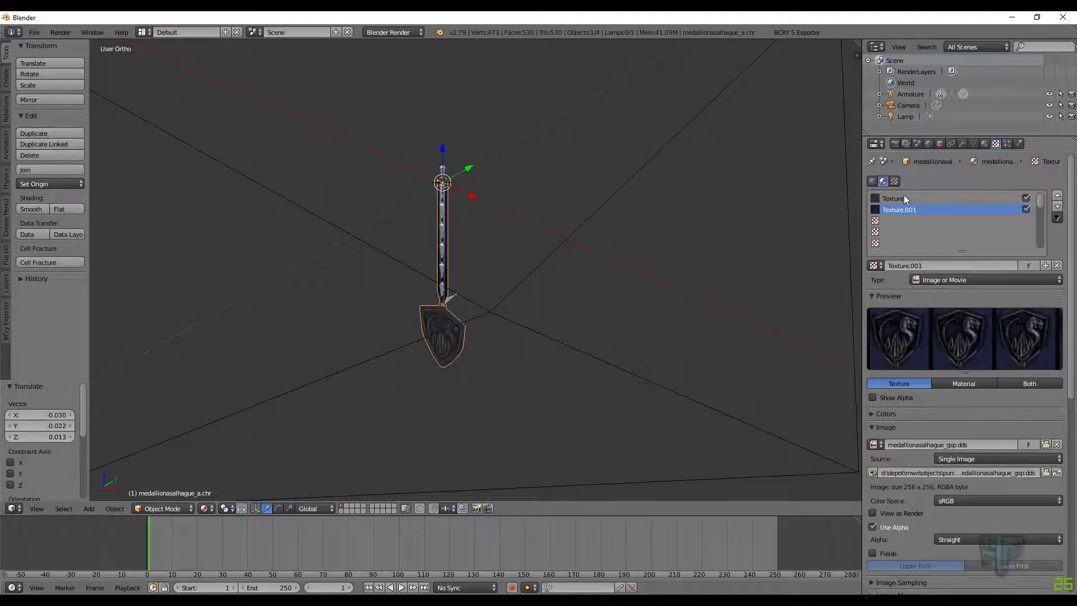
scroll(944, 397, "down", 14)
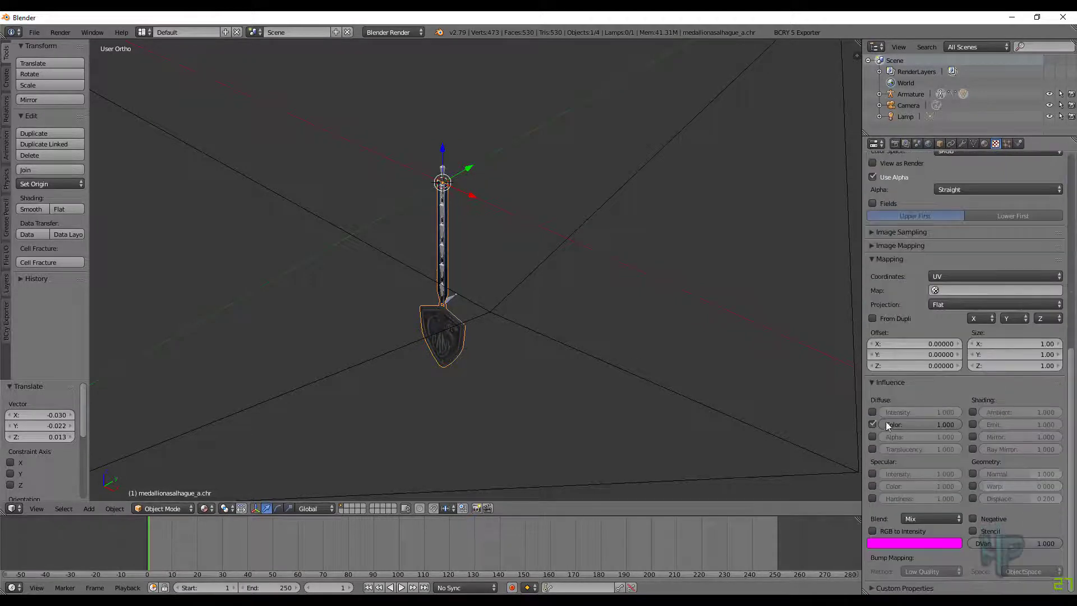
scroll(897, 424, "up", 14)
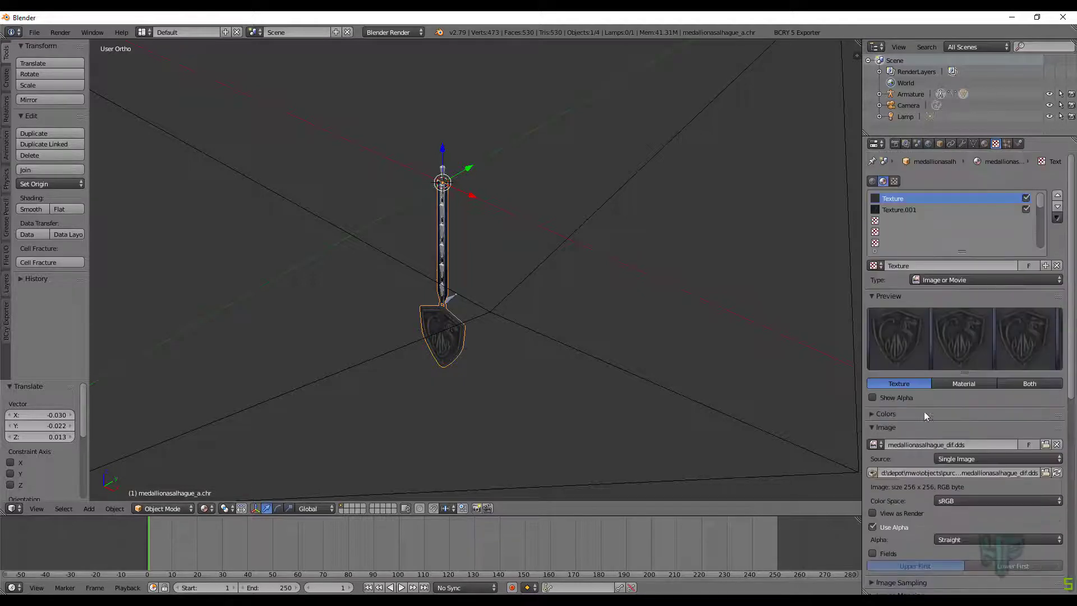
- Add a new third texture and turn off Use Alpha on Texture and Texture.001
left_click(893, 220)
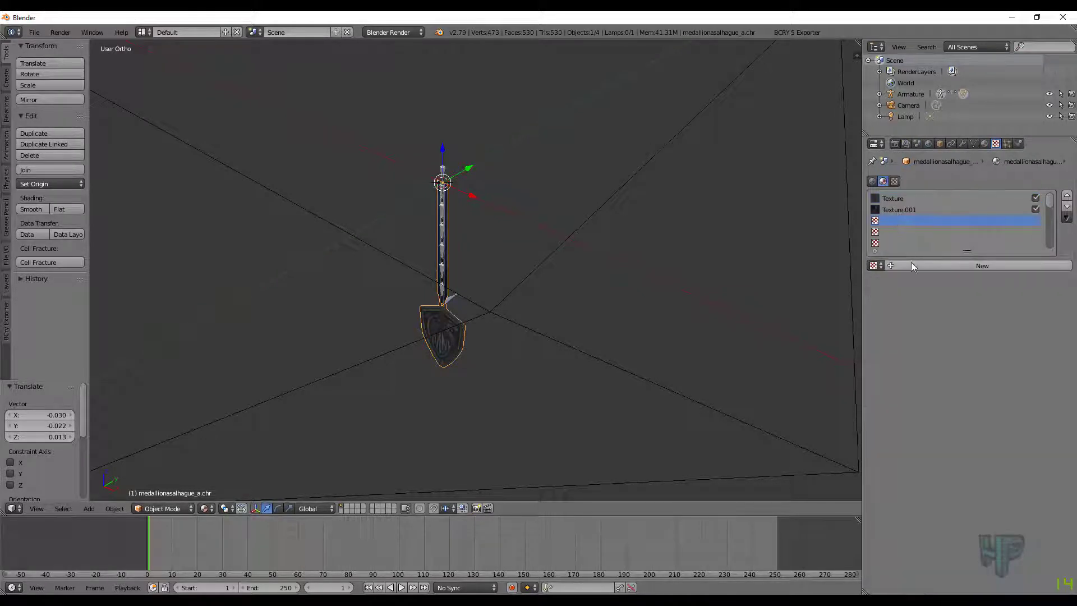
left_click(948, 265)
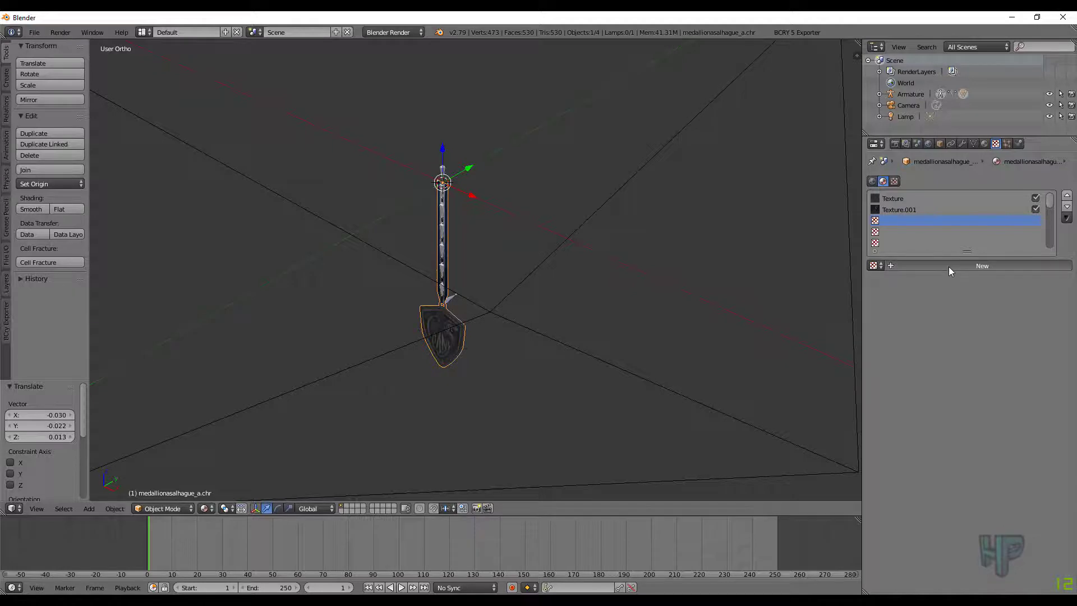
left_click(904, 198)
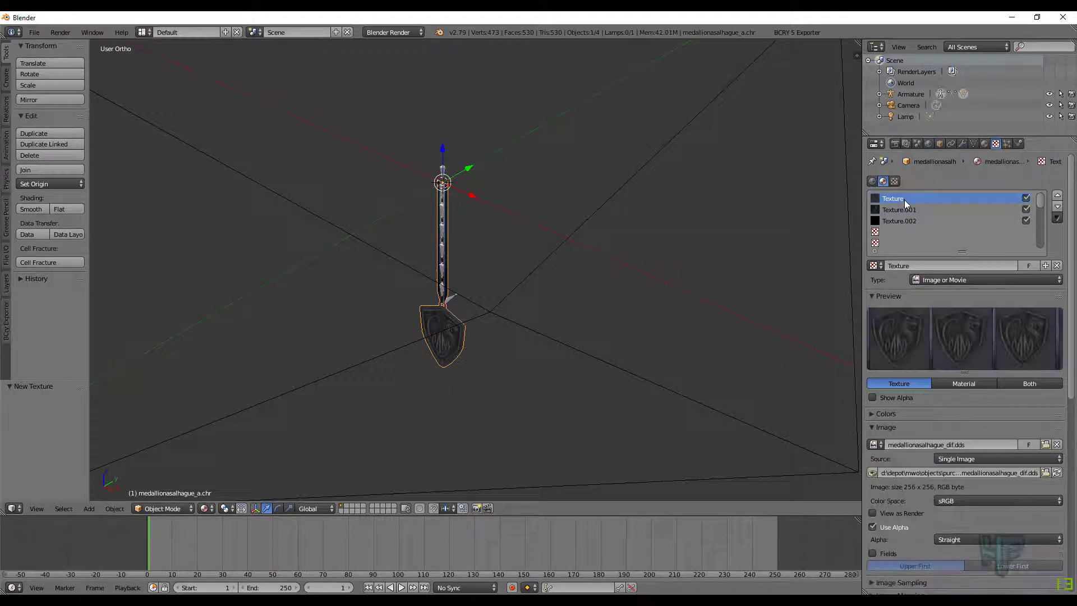
left_click(873, 527)
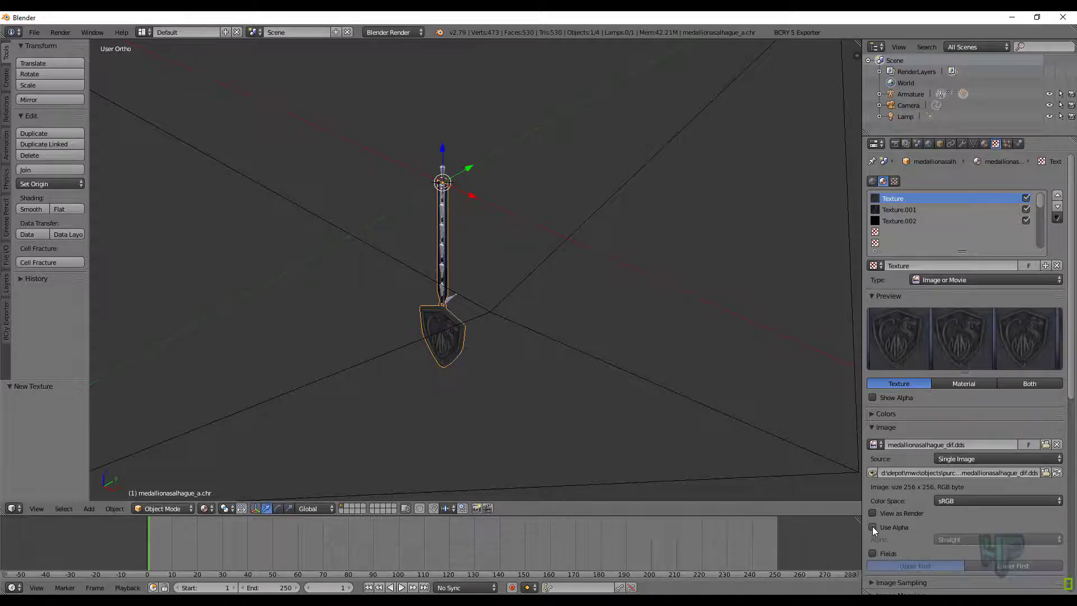
left_click(918, 208)
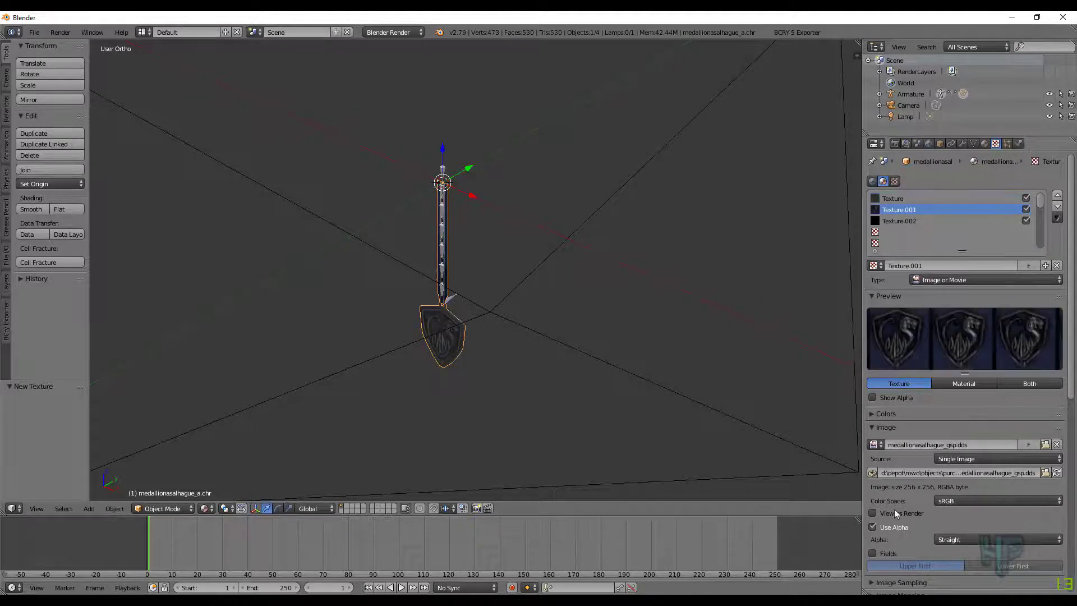
left_click(872, 527)
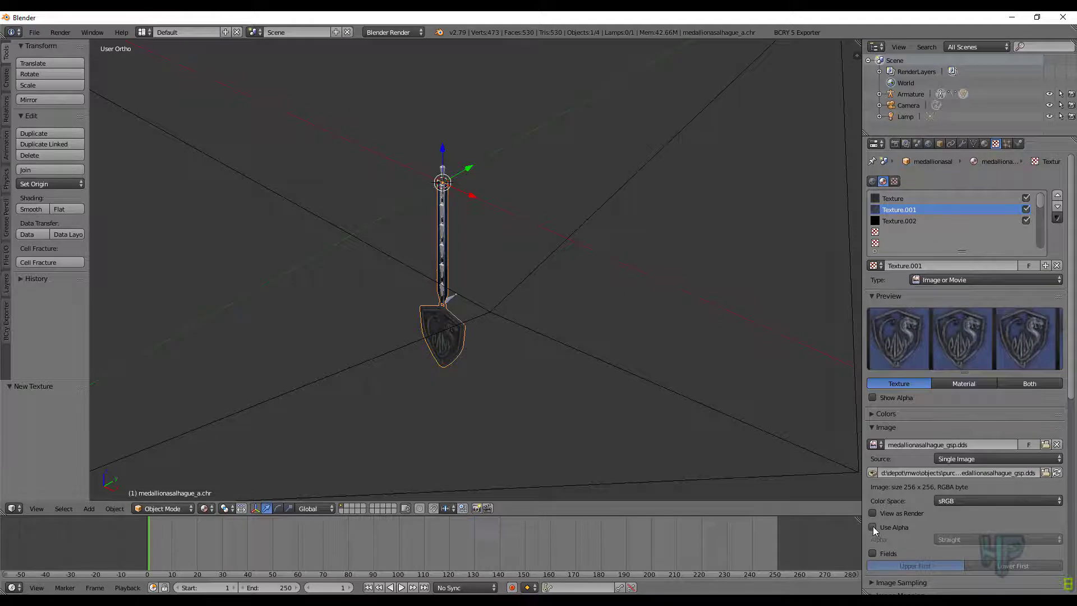
- Assign medallionasalhague_ddn.dds to Texture.002, influencing Geometry Normal instead of Diffuse Color
left_click(919, 221)
left_click(872, 445)
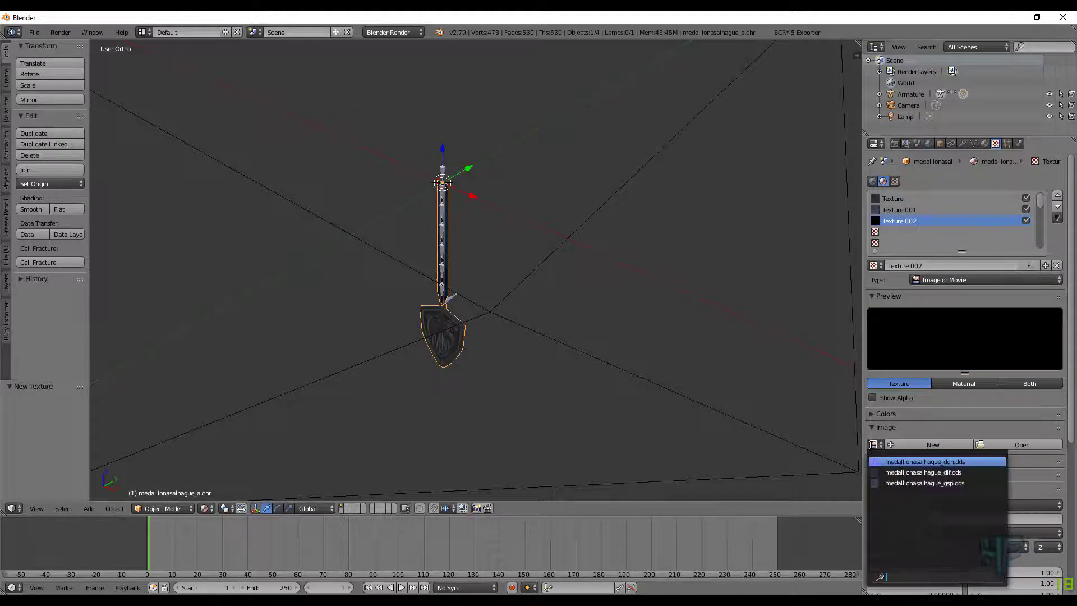
left_click(948, 462)
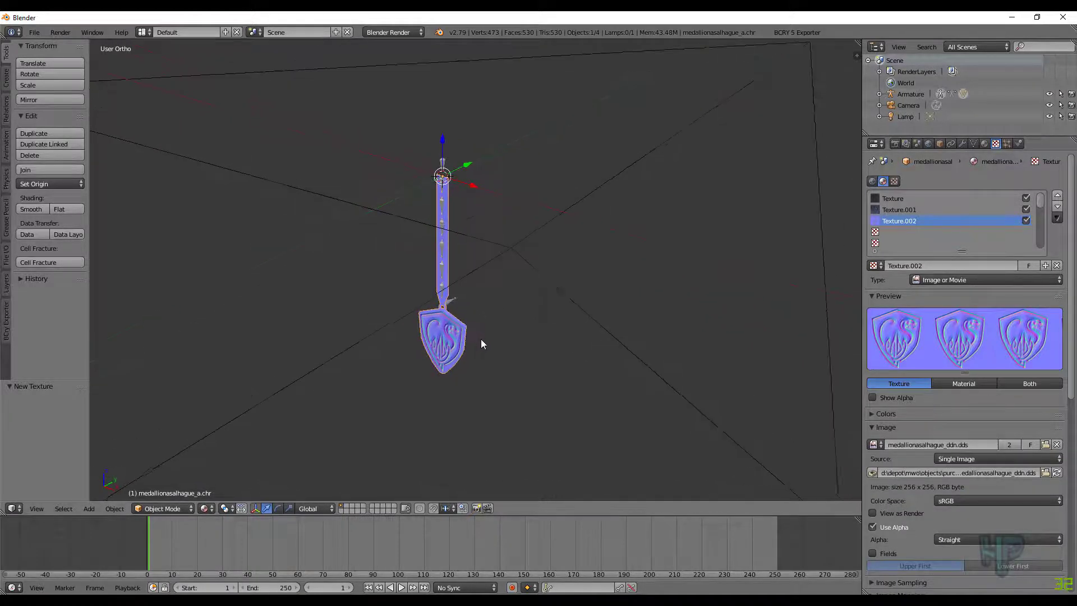
scroll(953, 418, "down", 8)
scroll(943, 414, "down", 6)
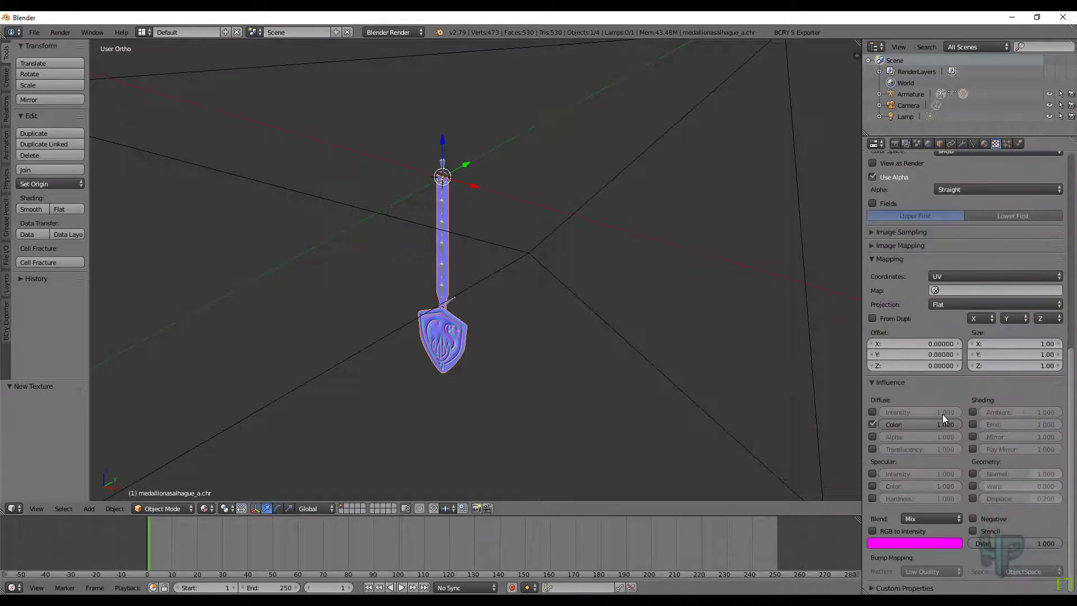
left_click(873, 425)
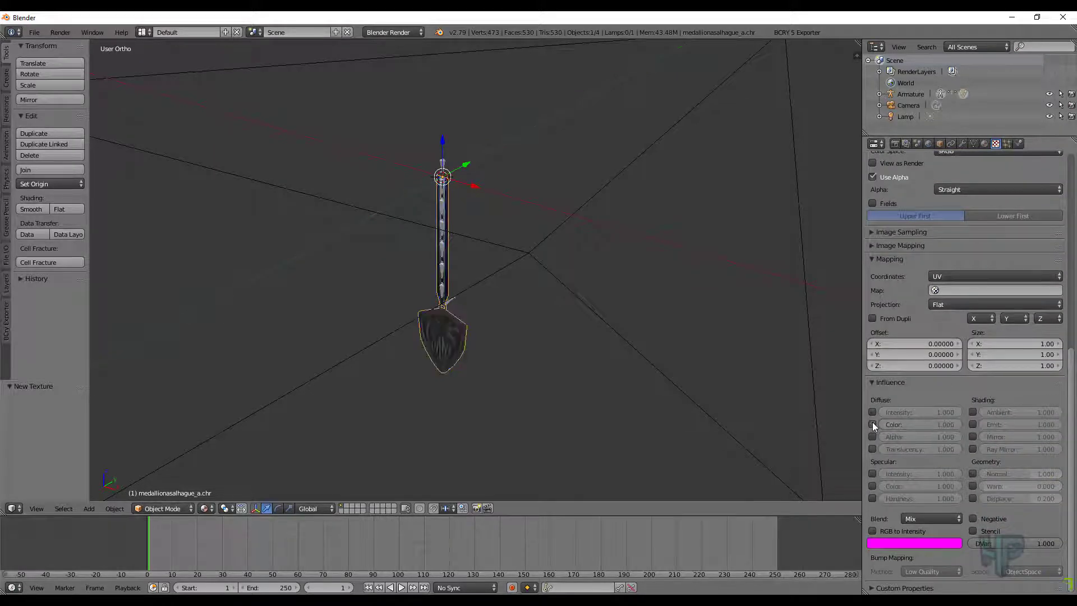
left_click(972, 473)
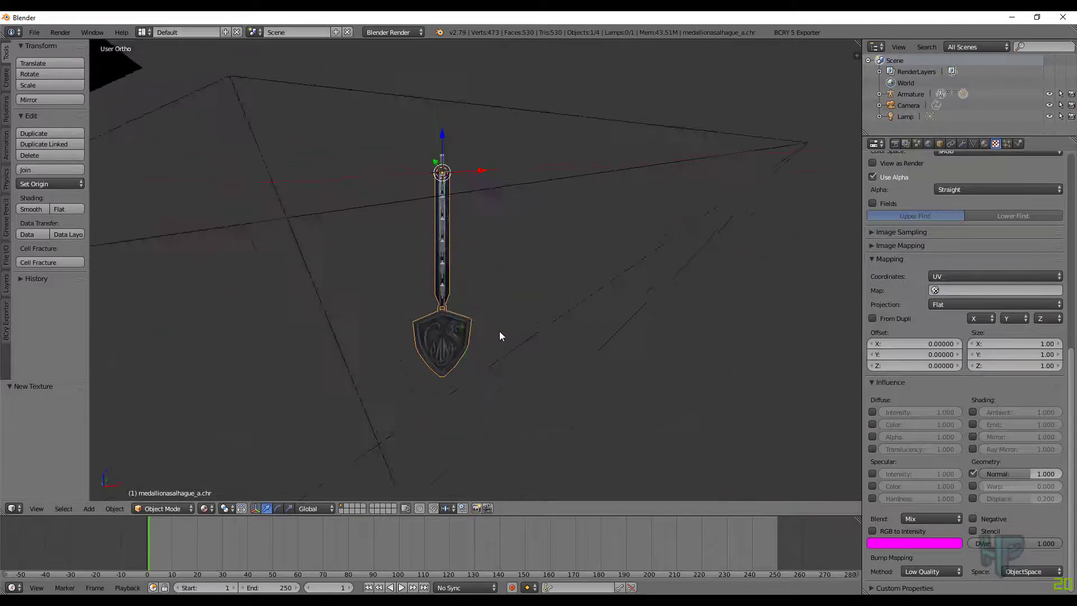
scroll(437, 345, "up", 6)
scroll(452, 338, "down", 6)
- Render the textured medallion from the camera with F12, then reselect it in the user view
key("KP_0")
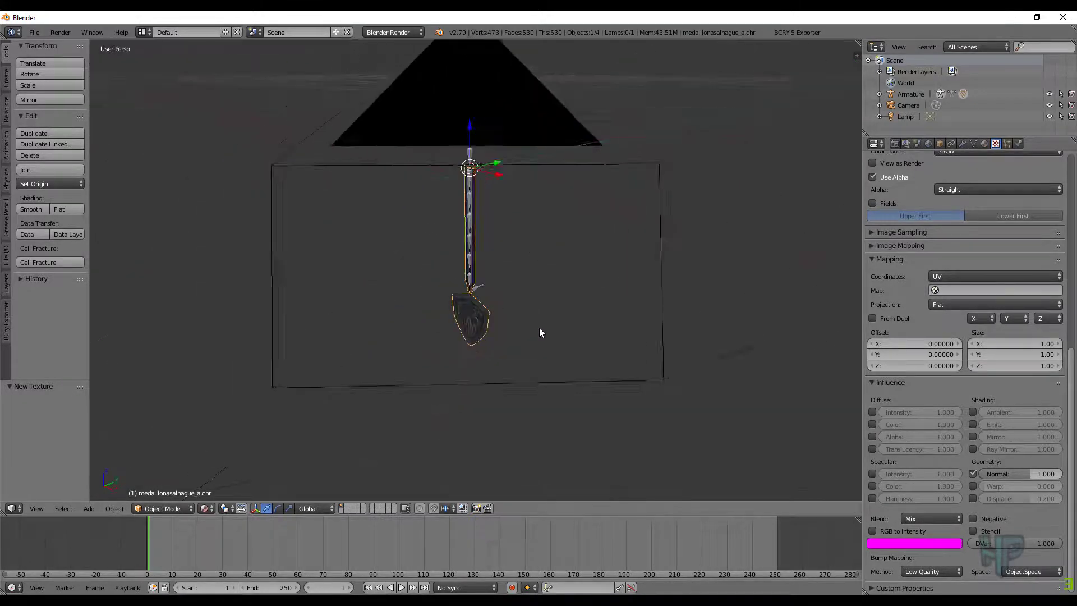
key("F12")
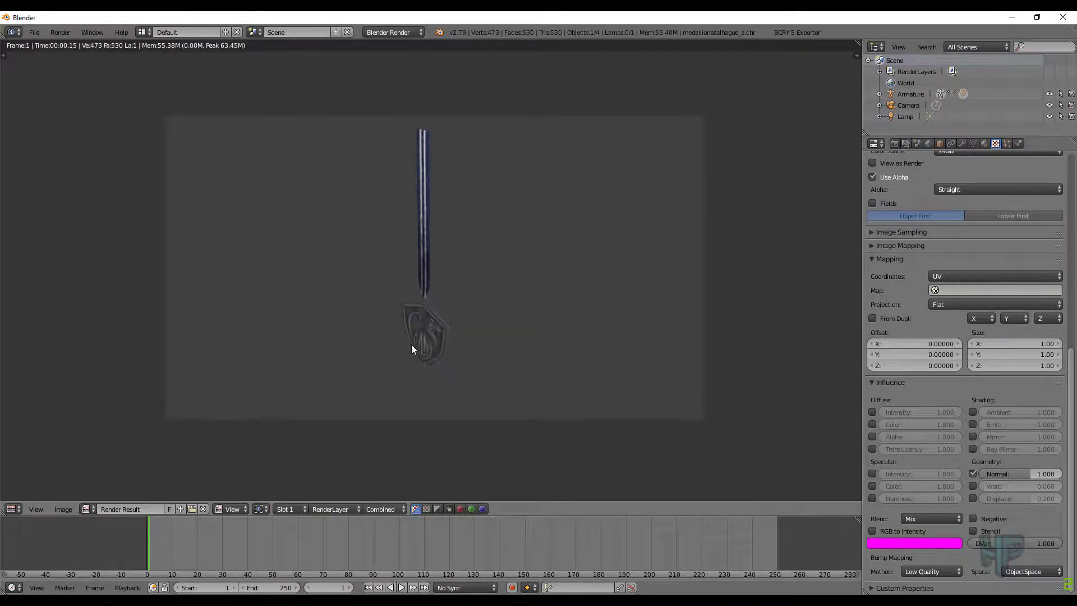
key("Escape")
key("KP_0")
right_click(450, 260)
- Put the armature in Pose Mode and rotate the upper chain bones
right_click(467, 224)
key("ctrl+Tab")
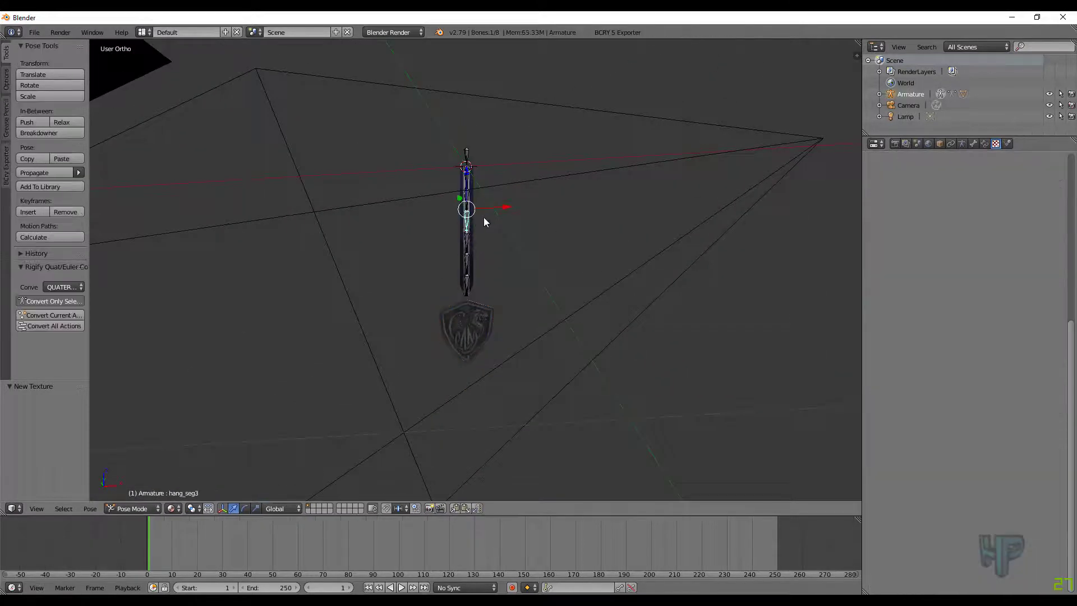
key("r")
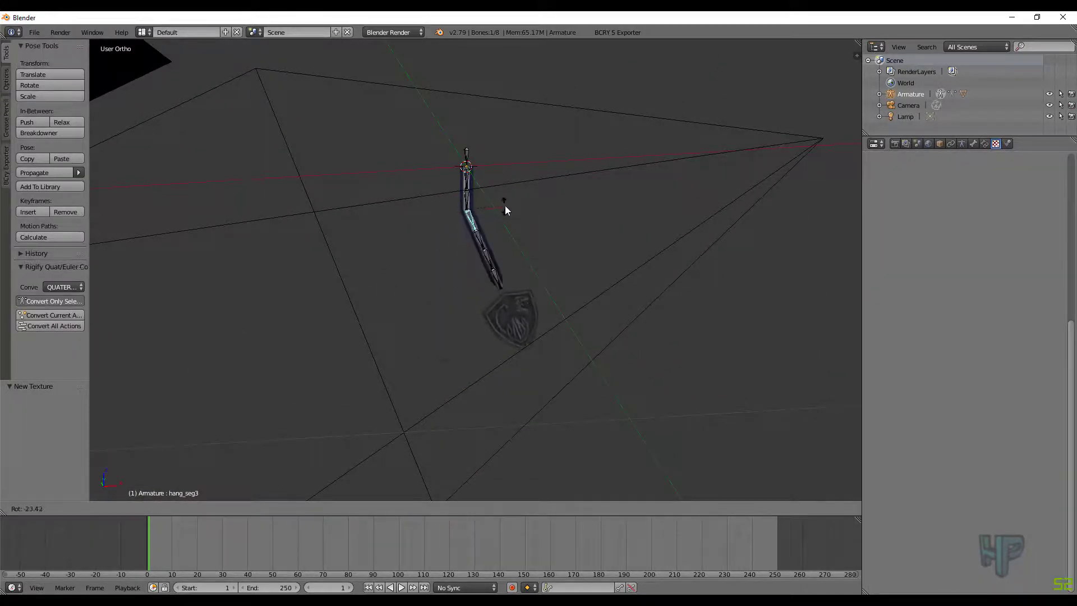
left_click(493, 212)
key("r")
left_click(470, 191)
right_click(469, 178)
key("r")
left_click(469, 178)
- Bend bones hang_seg4 through hang_seg7 one by one
right_click(516, 226)
key("r")
left_click(520, 236)
right_click(523, 242)
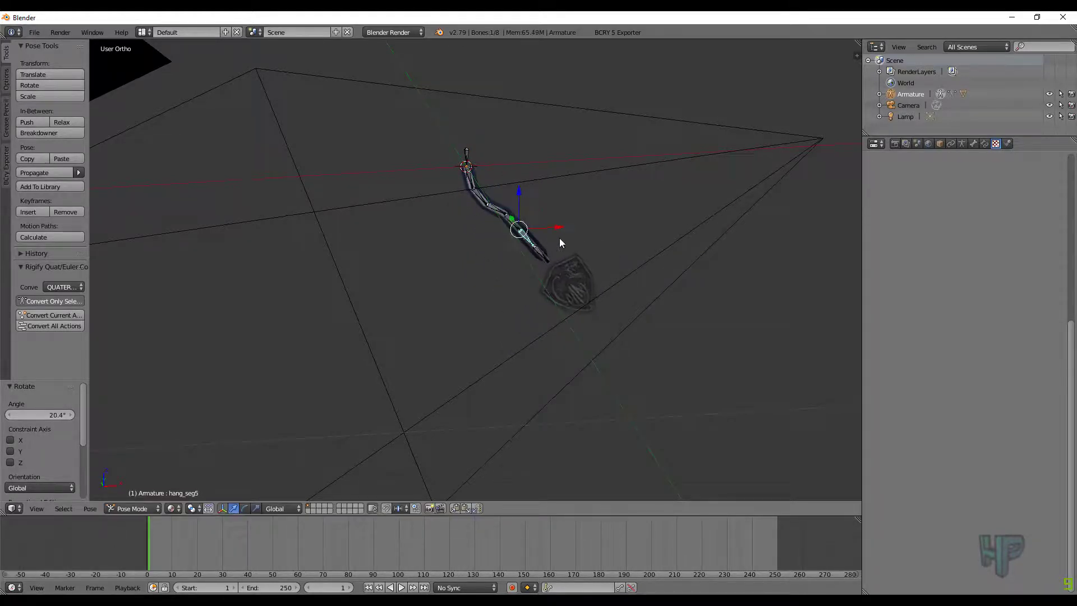
key("r")
left_click(552, 249)
right_click(532, 264)
key("r")
left_click(530, 263)
middle_click_drag(474, 298, 514, 274)
right_click(515, 274)
key("r")
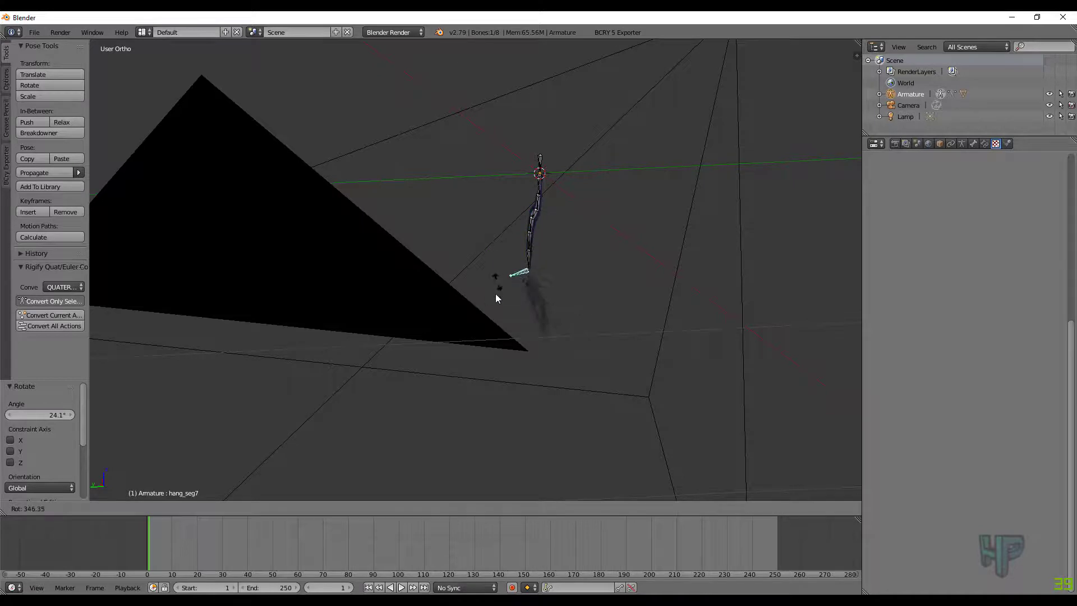
left_click(487, 294)
middle_click_drag(487, 293, 522, 276)
- Clear all bone rotations with Alt+R so the chain hangs straight, then reselect the medallion
key("a")
key("a")
key("alt+r")
right_click(466, 328)
middle_click_drag(466, 327, 495, 284)
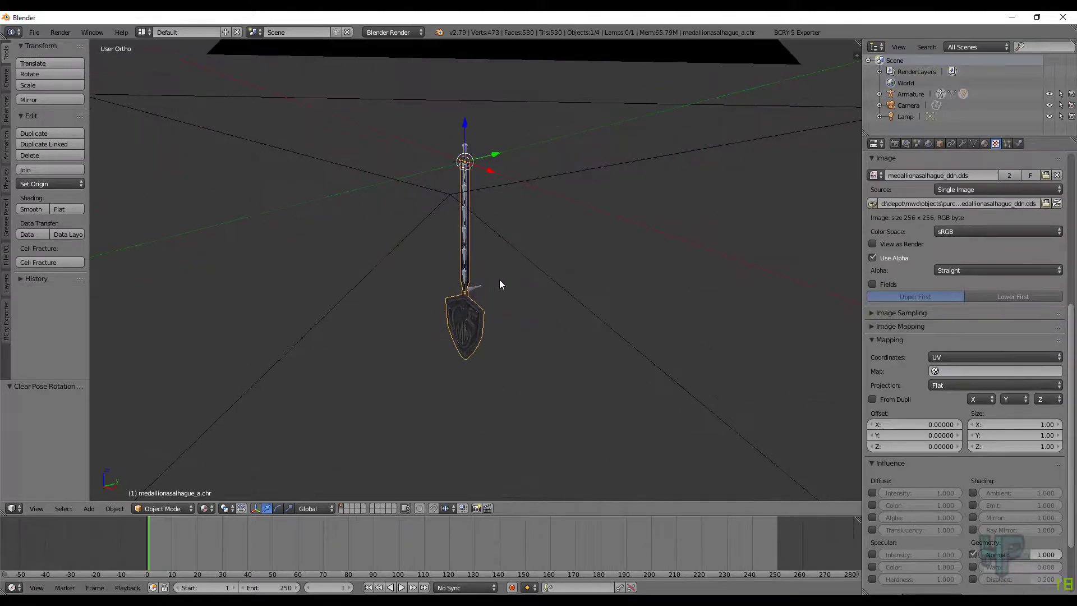